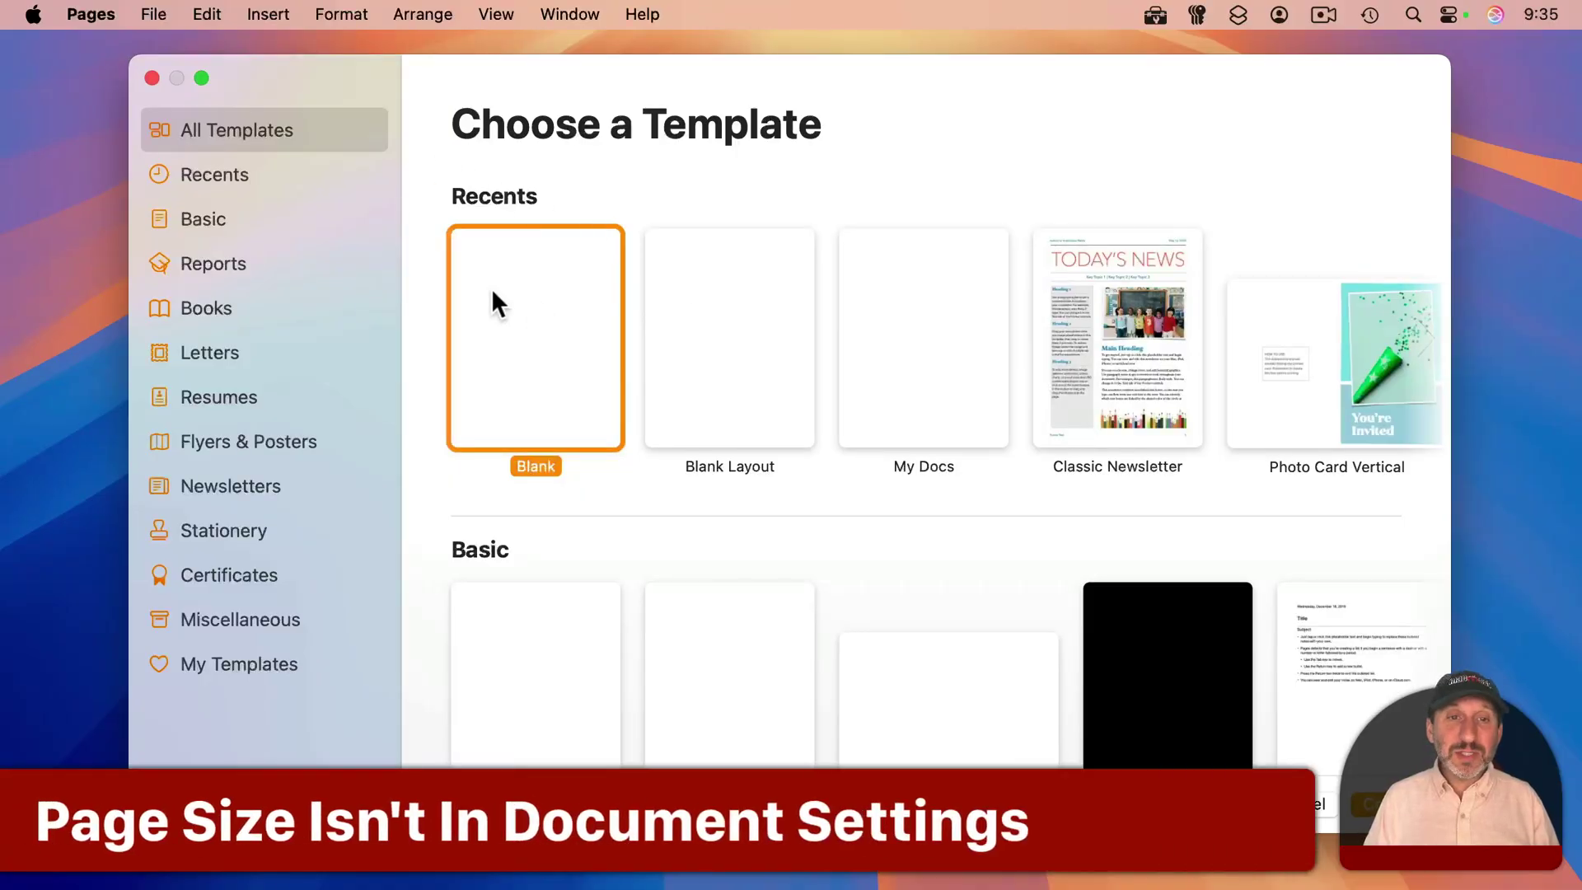
Create a Blank document with page layout and rulers shown at 75% zoom.
{"action": "double_click", "coordinate": [526, 319]}
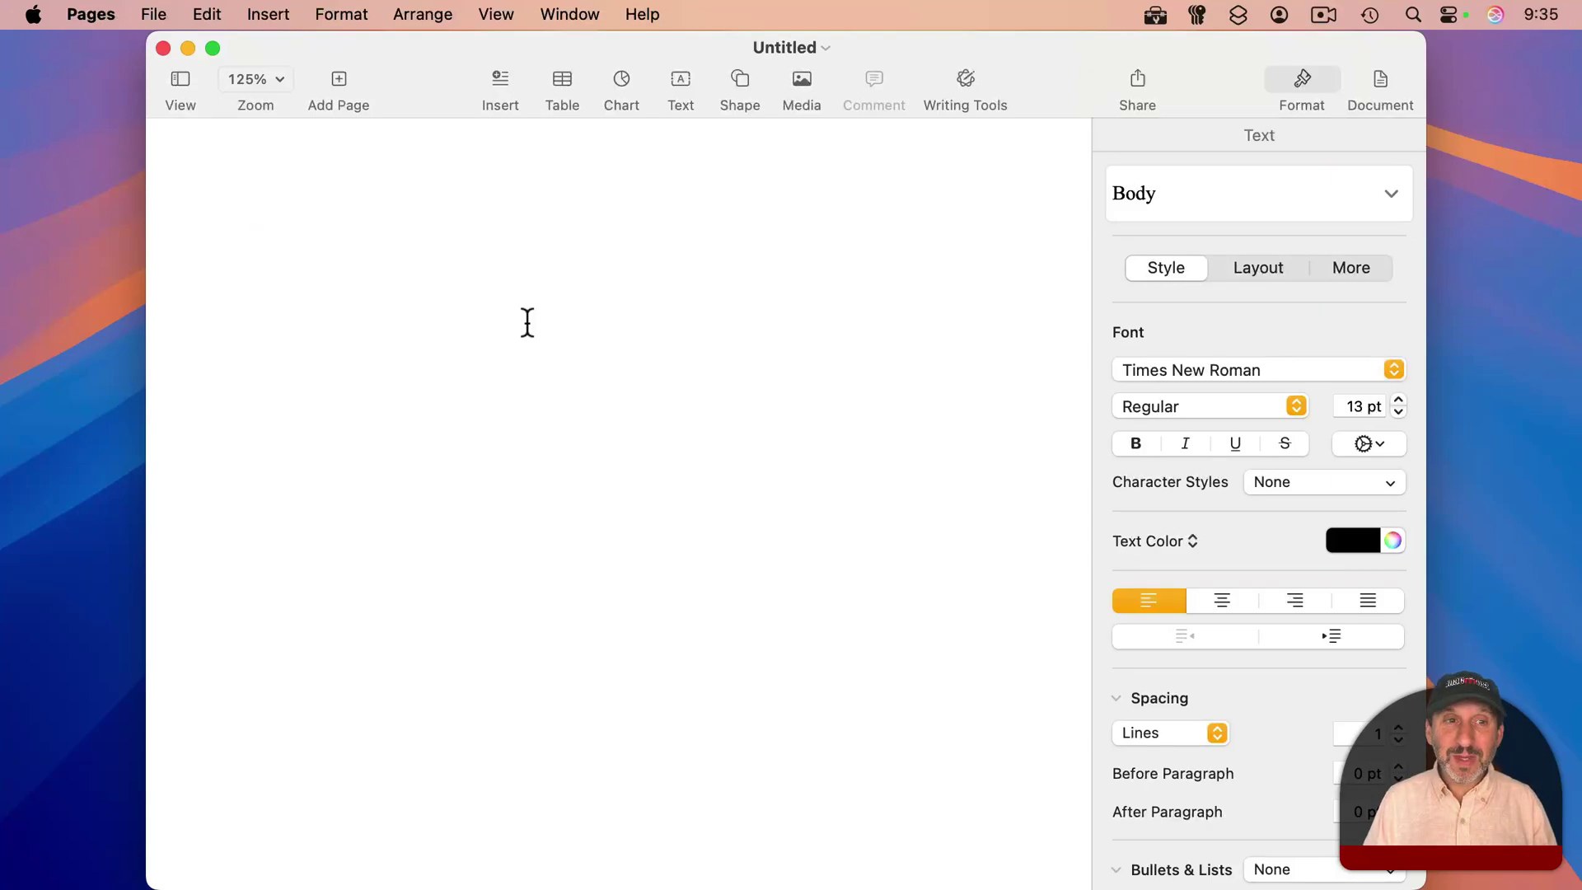
{"action": "left_click", "coordinate": [494, 13]}
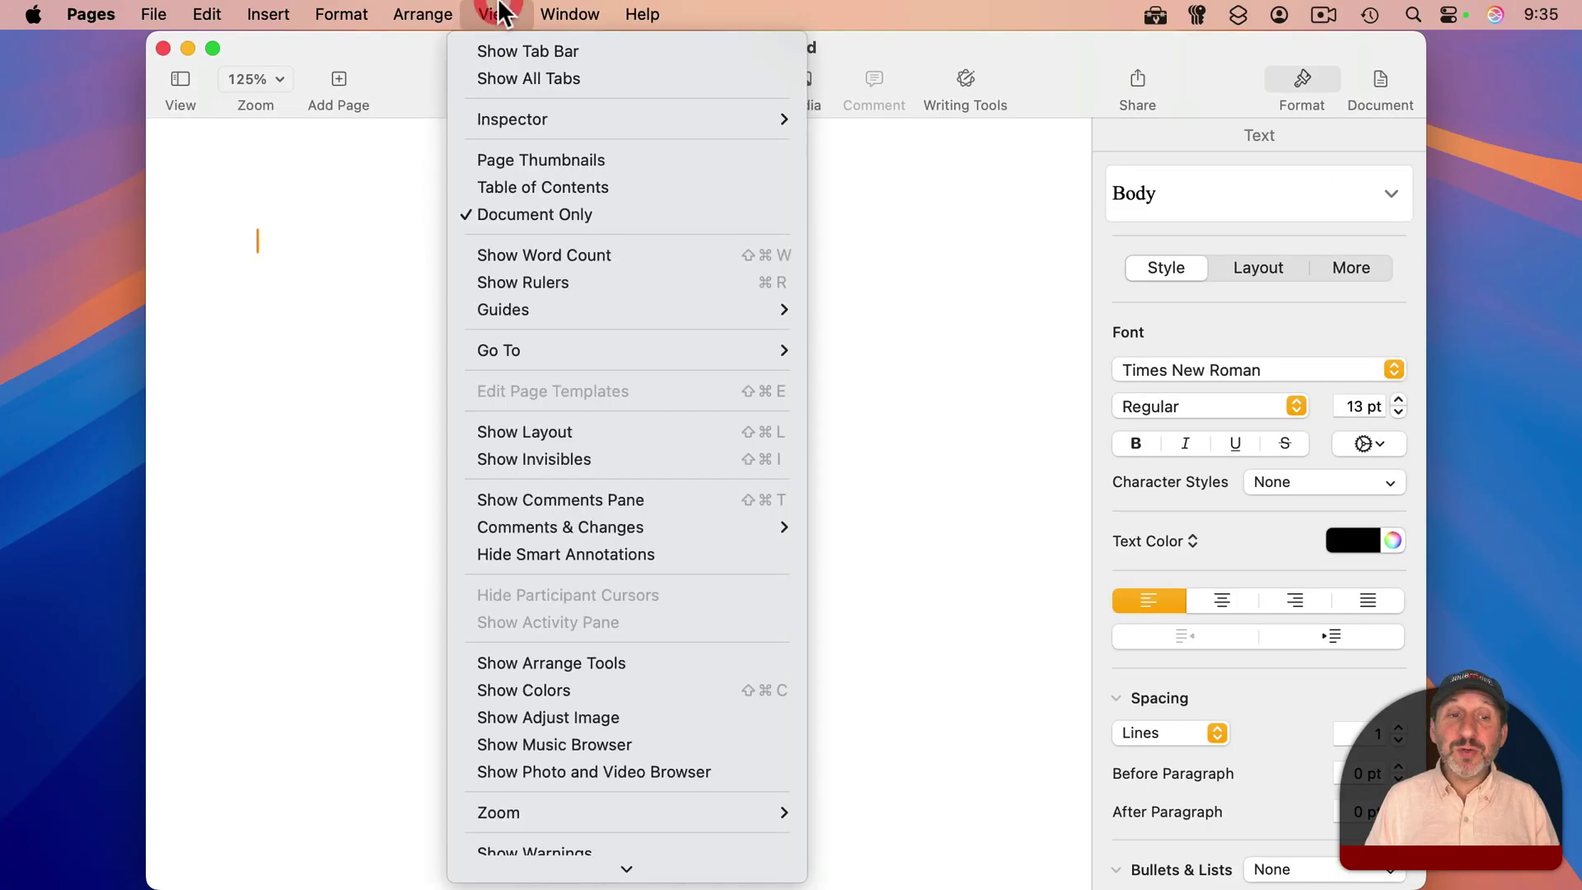
{"action": "left_click", "coordinate": [548, 434]}
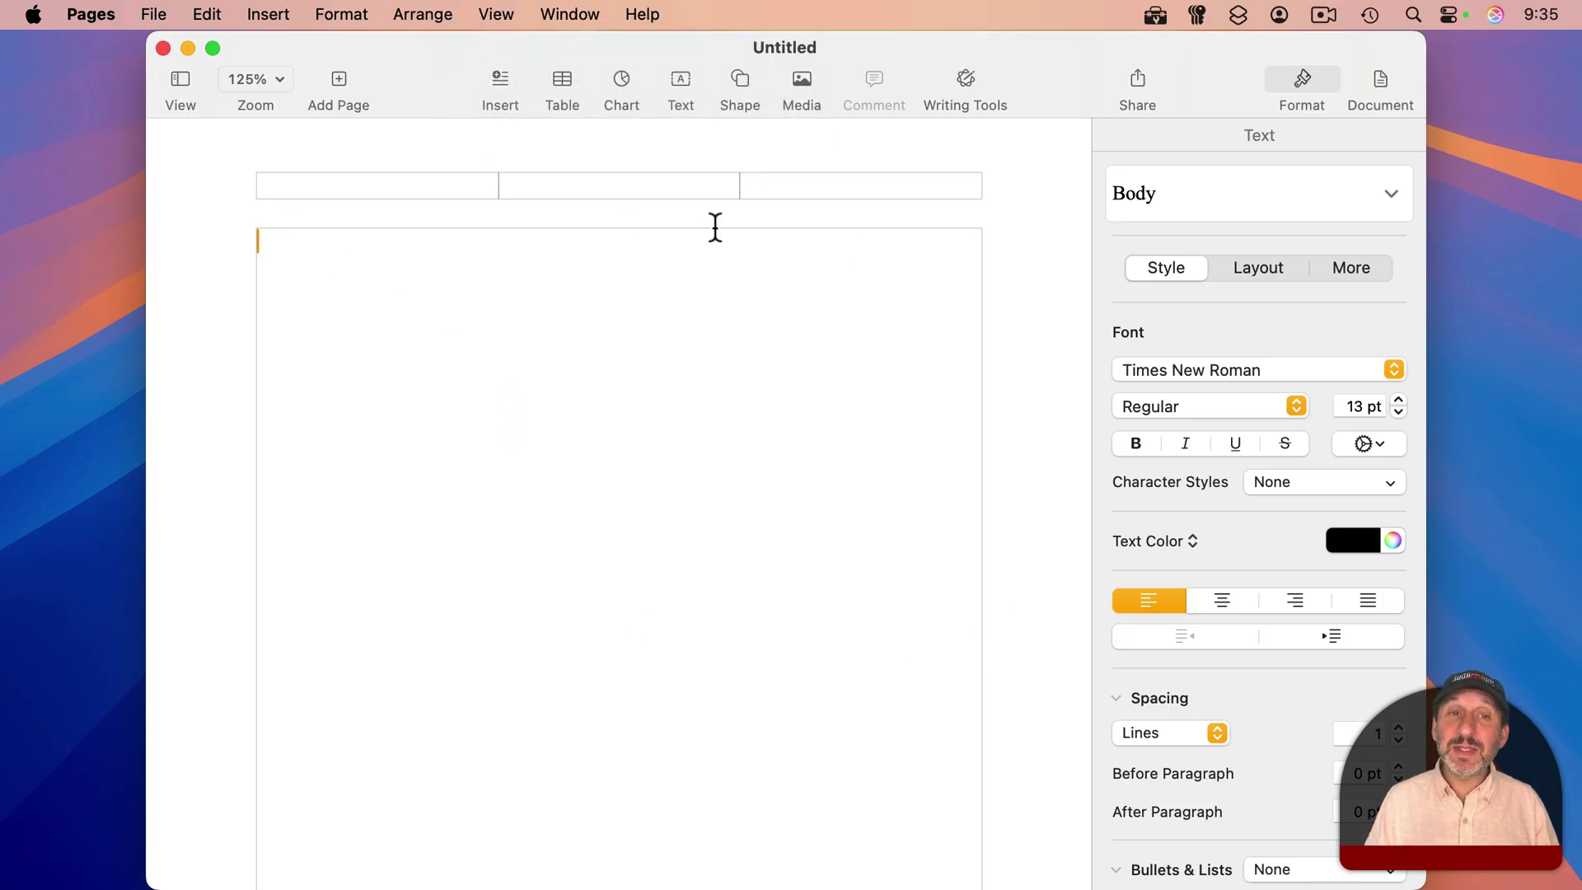
{"action": "left_click", "coordinate": [495, 14]}
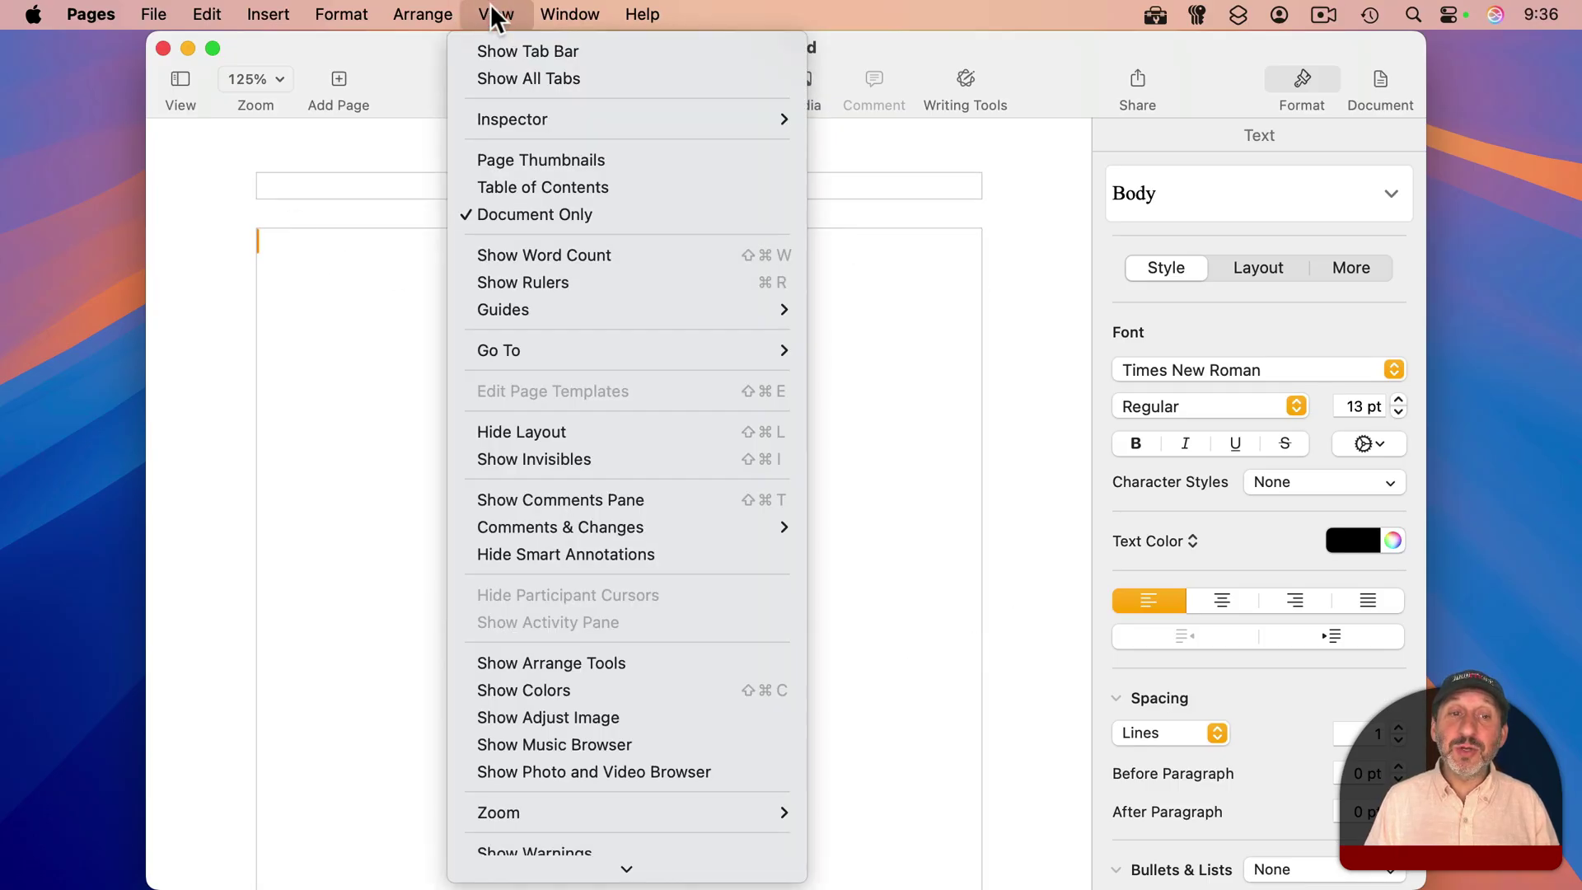
{"action": "left_click", "coordinate": [553, 279]}
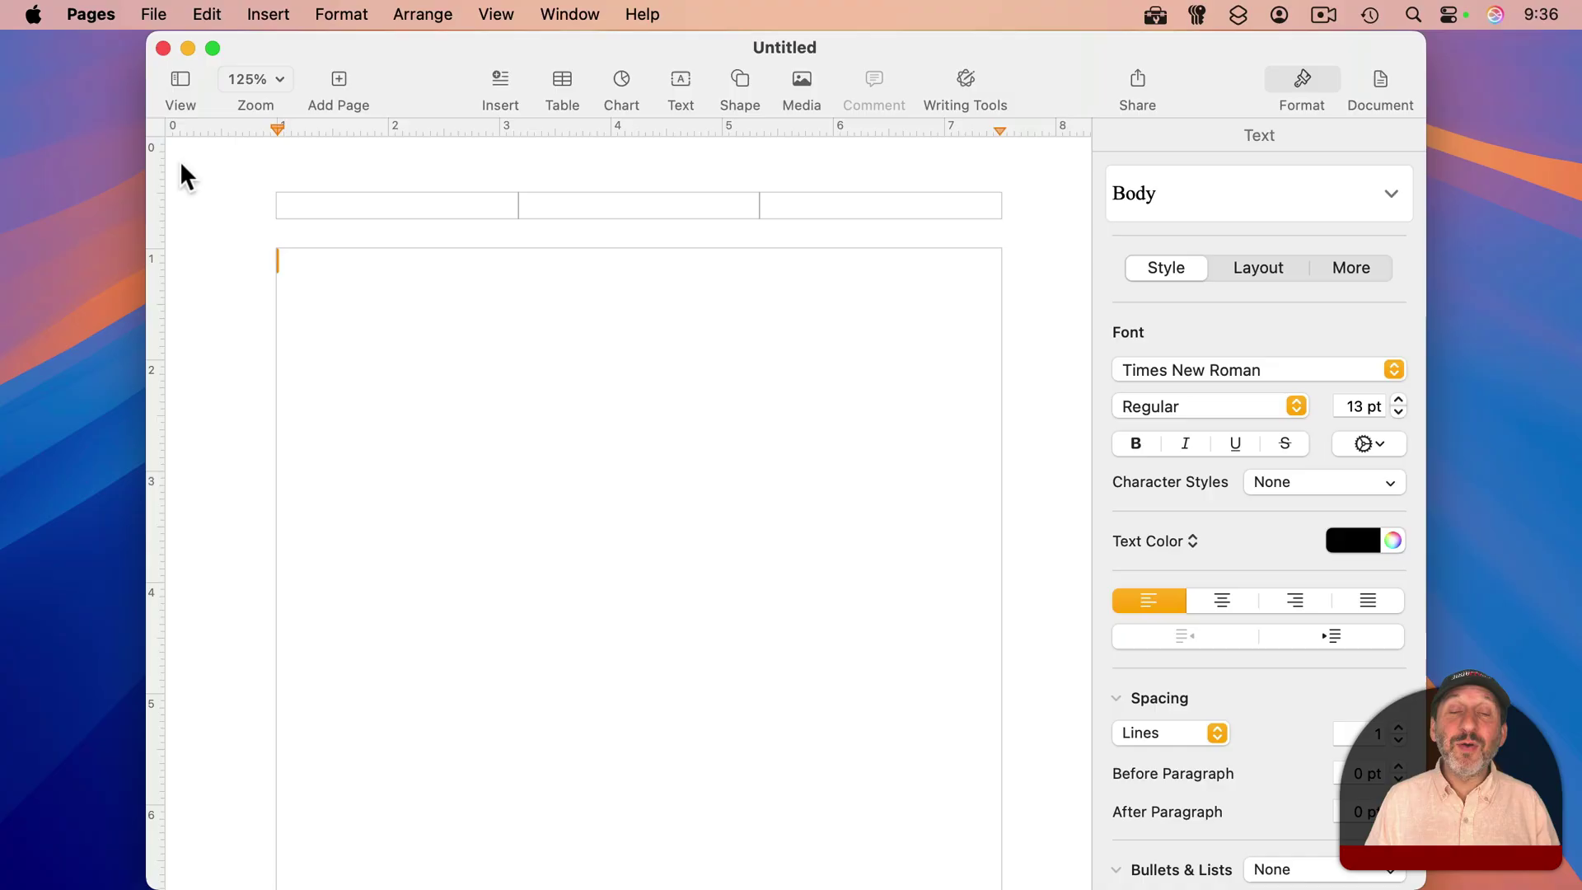
{"action": "scroll", "coordinate": [219, 435], "scroll_direction": "down", "scroll_amount": 5}
{"action": "scroll", "coordinate": [219, 435], "scroll_direction": "down", "scroll_amount": 2}
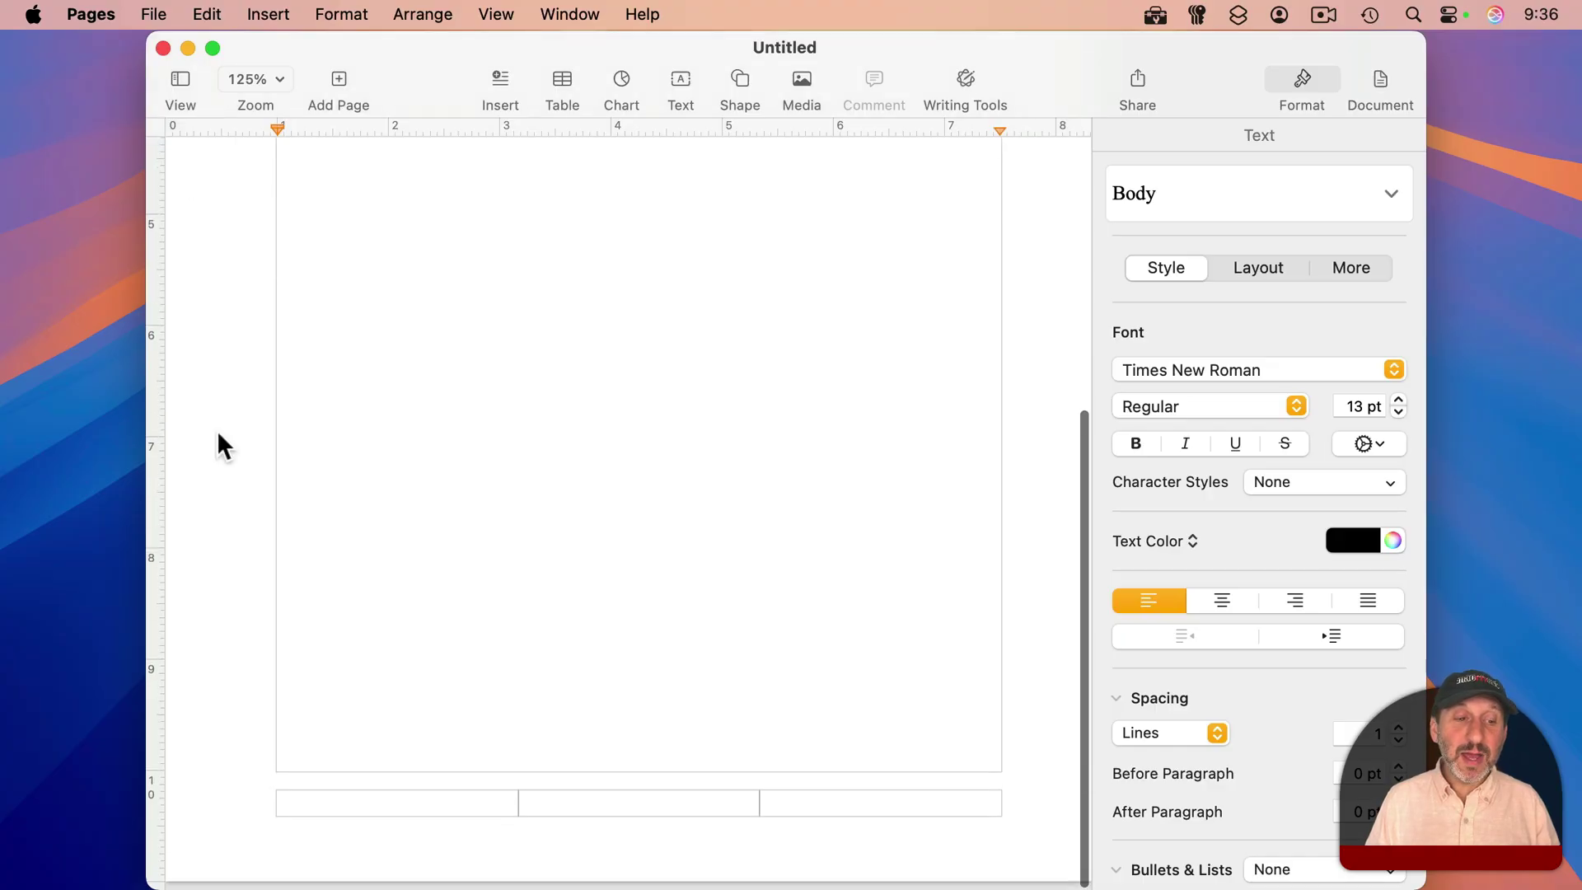
{"action": "scroll", "coordinate": [218, 436], "scroll_direction": "up", "scroll_amount": 8}
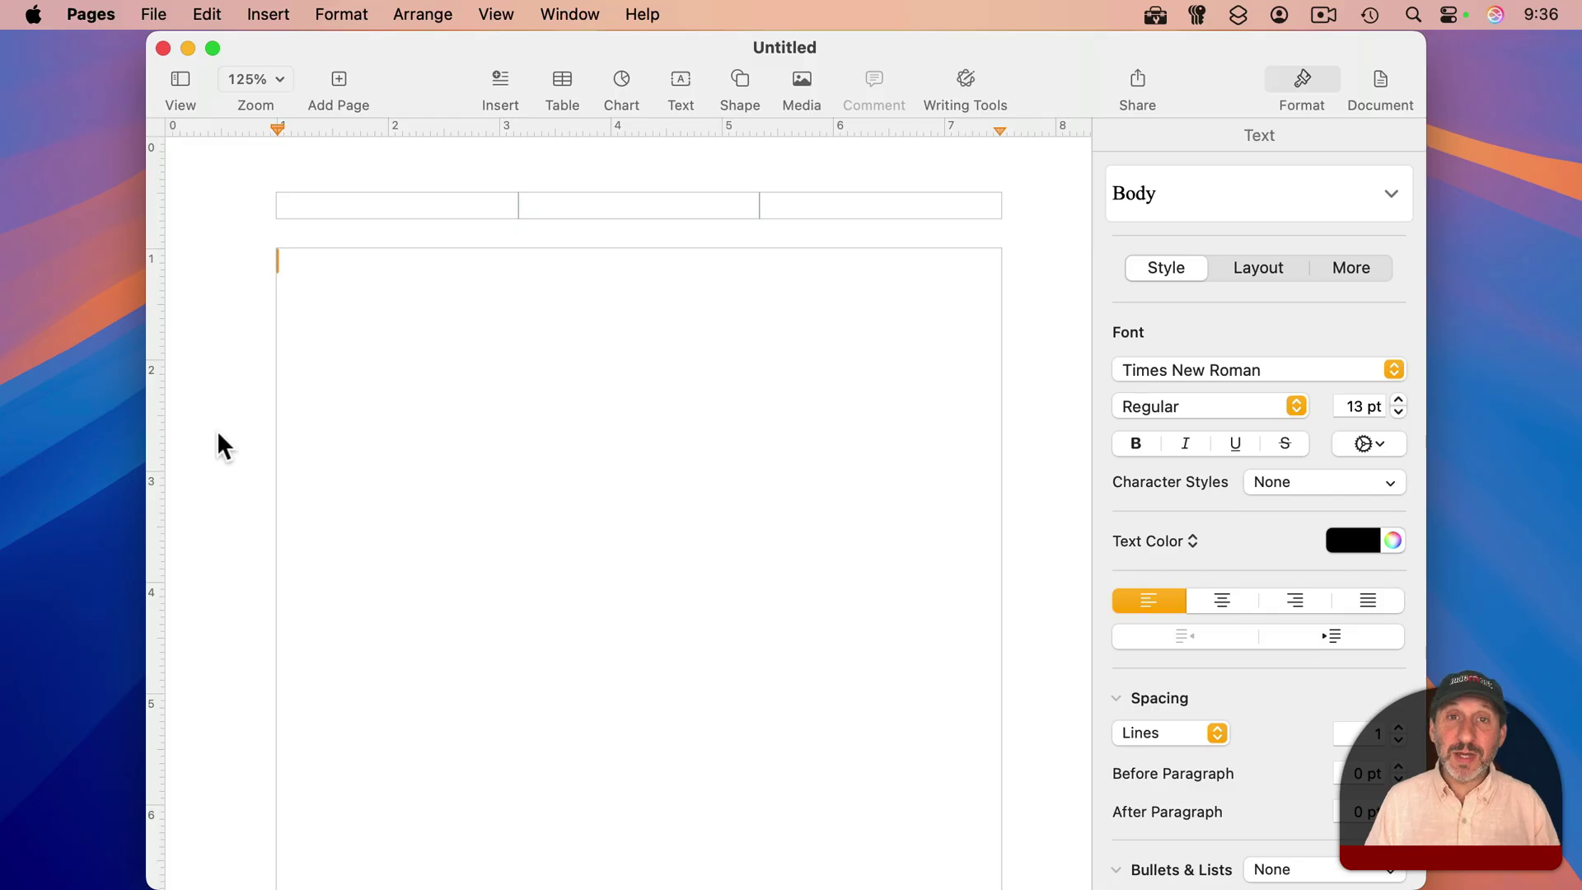
{"action": "left_click", "coordinate": [261, 78]}
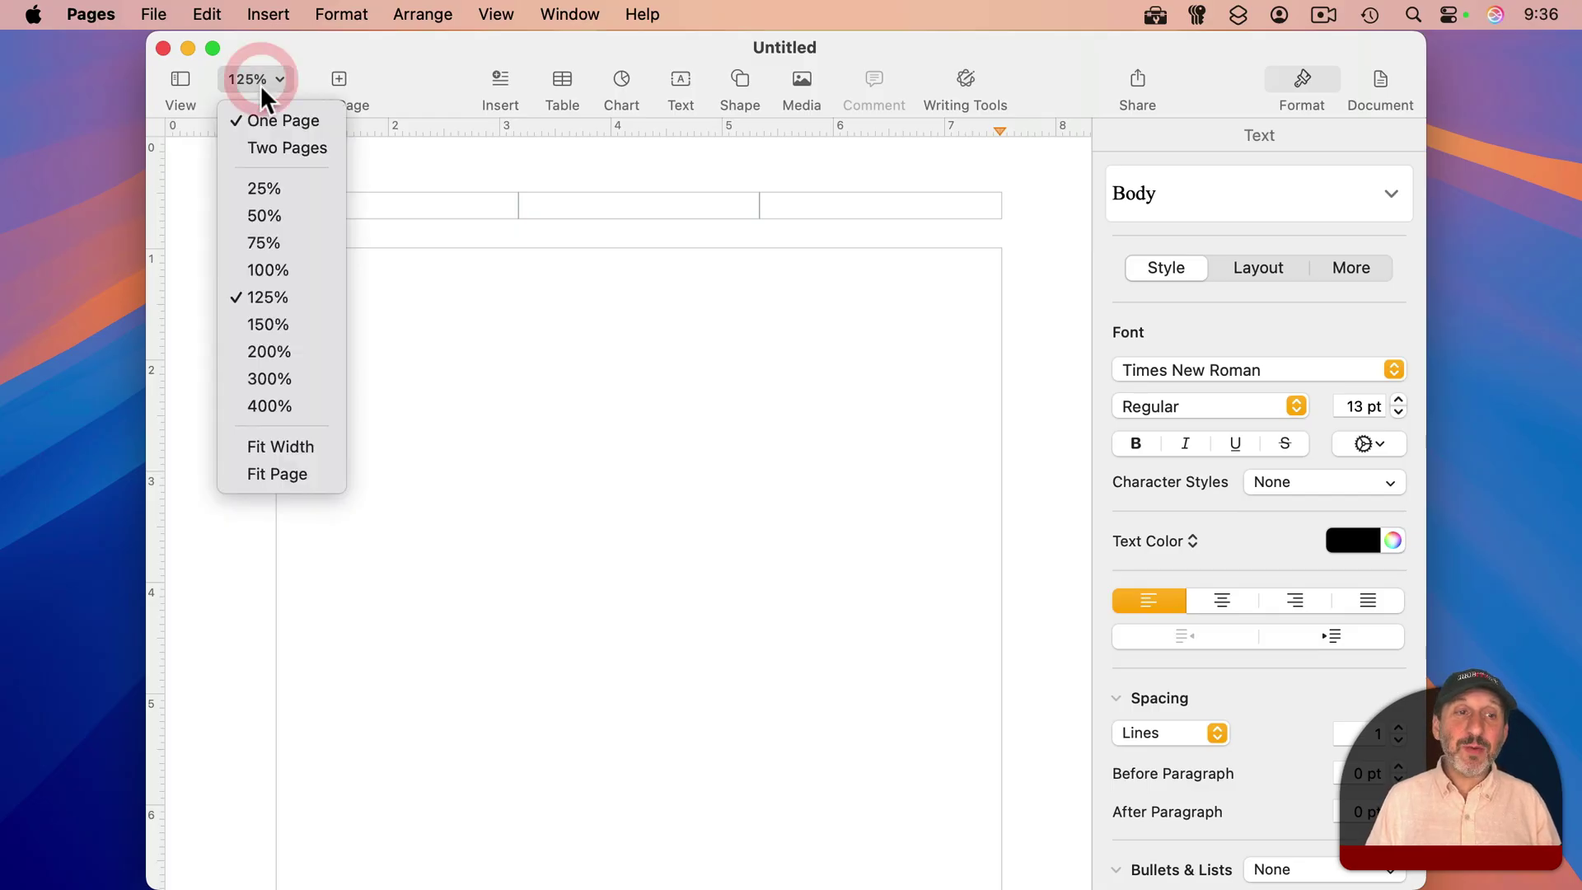
{"action": "left_click", "coordinate": [276, 243]}
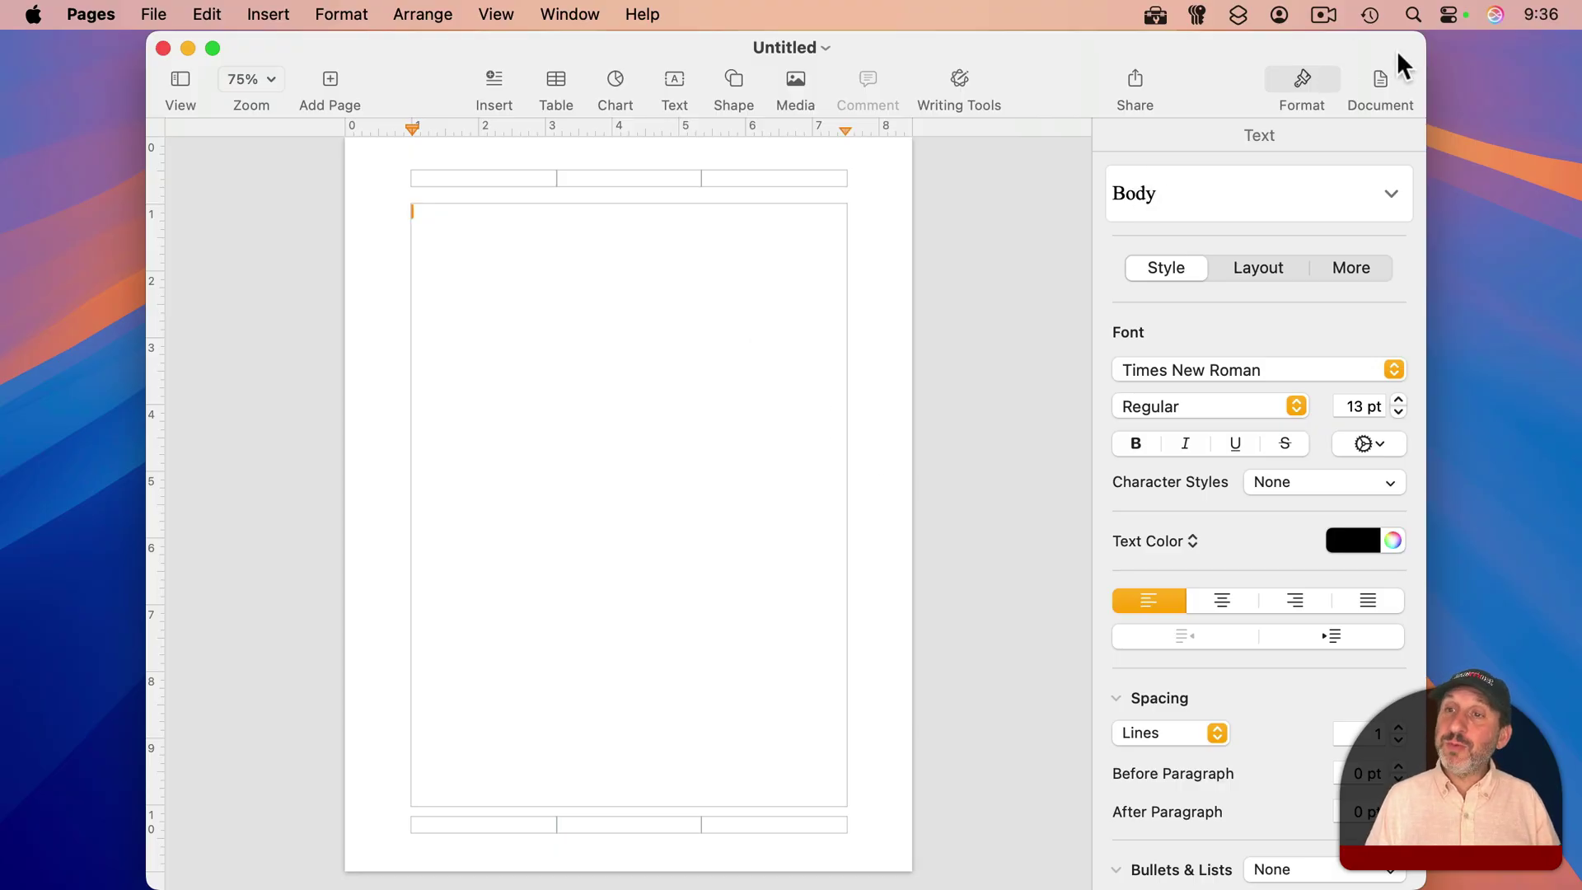
In the Document sidebar, format for Any Printer and keep US Letter paper size.
{"action": "left_click", "coordinate": [1380, 82]}
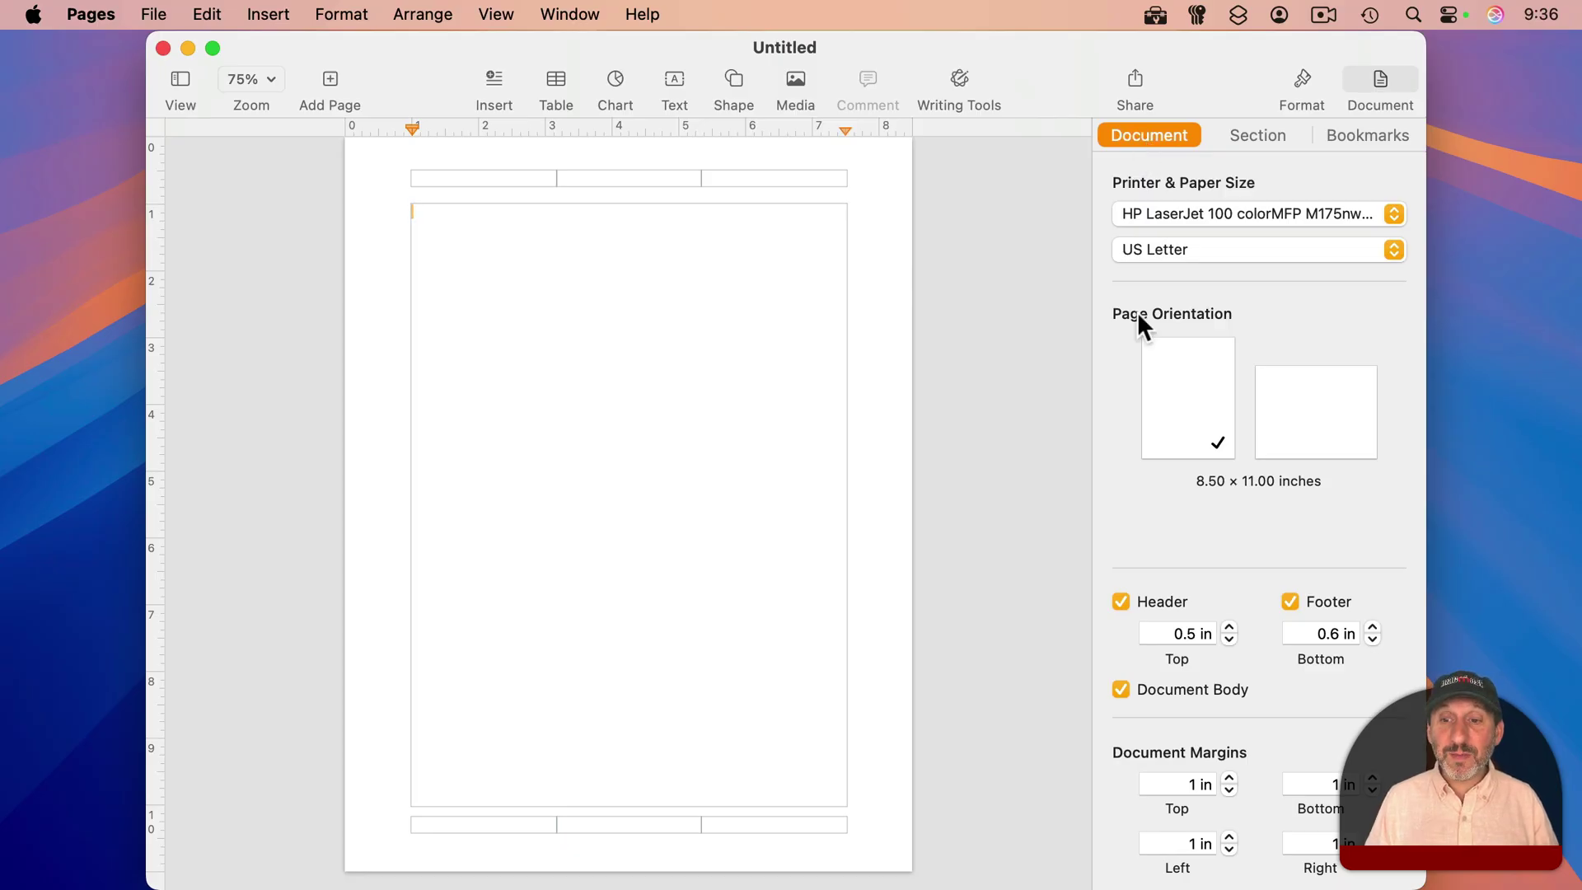
{"action": "scroll", "coordinate": [1163, 366], "scroll_direction": "down", "scroll_amount": 1}
{"action": "scroll", "coordinate": [1164, 367], "scroll_direction": "down", "scroll_amount": 3}
{"action": "scroll", "coordinate": [1162, 367], "scroll_direction": "down", "scroll_amount": 1}
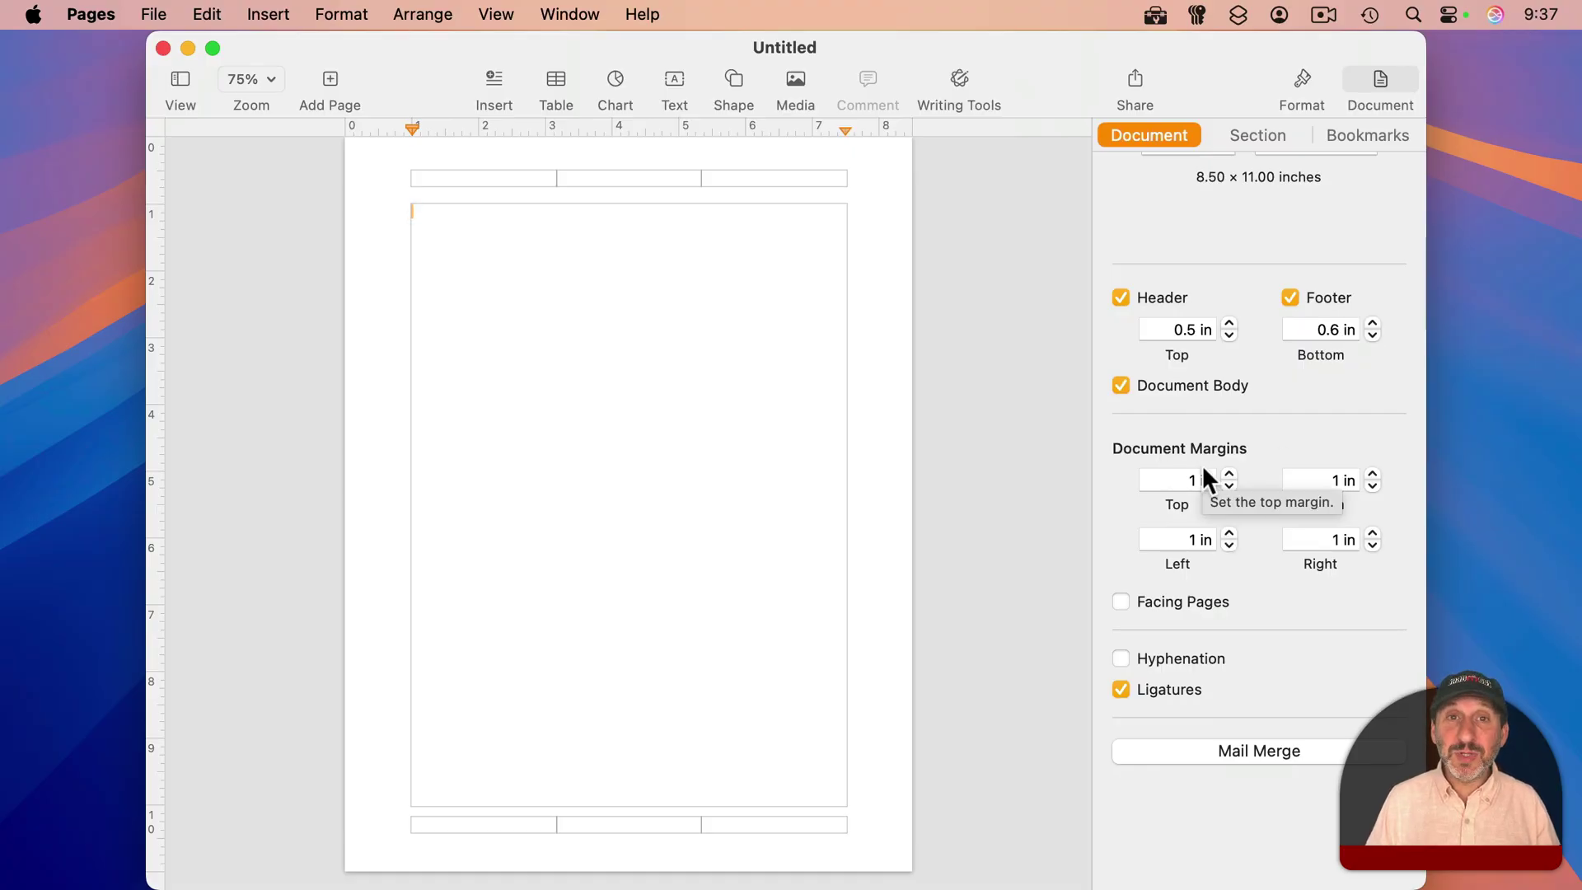
{"action": "scroll", "coordinate": [1207, 477], "scroll_direction": "up", "scroll_amount": 2}
{"action": "scroll", "coordinate": [1206, 477], "scroll_direction": "up", "scroll_amount": 3}
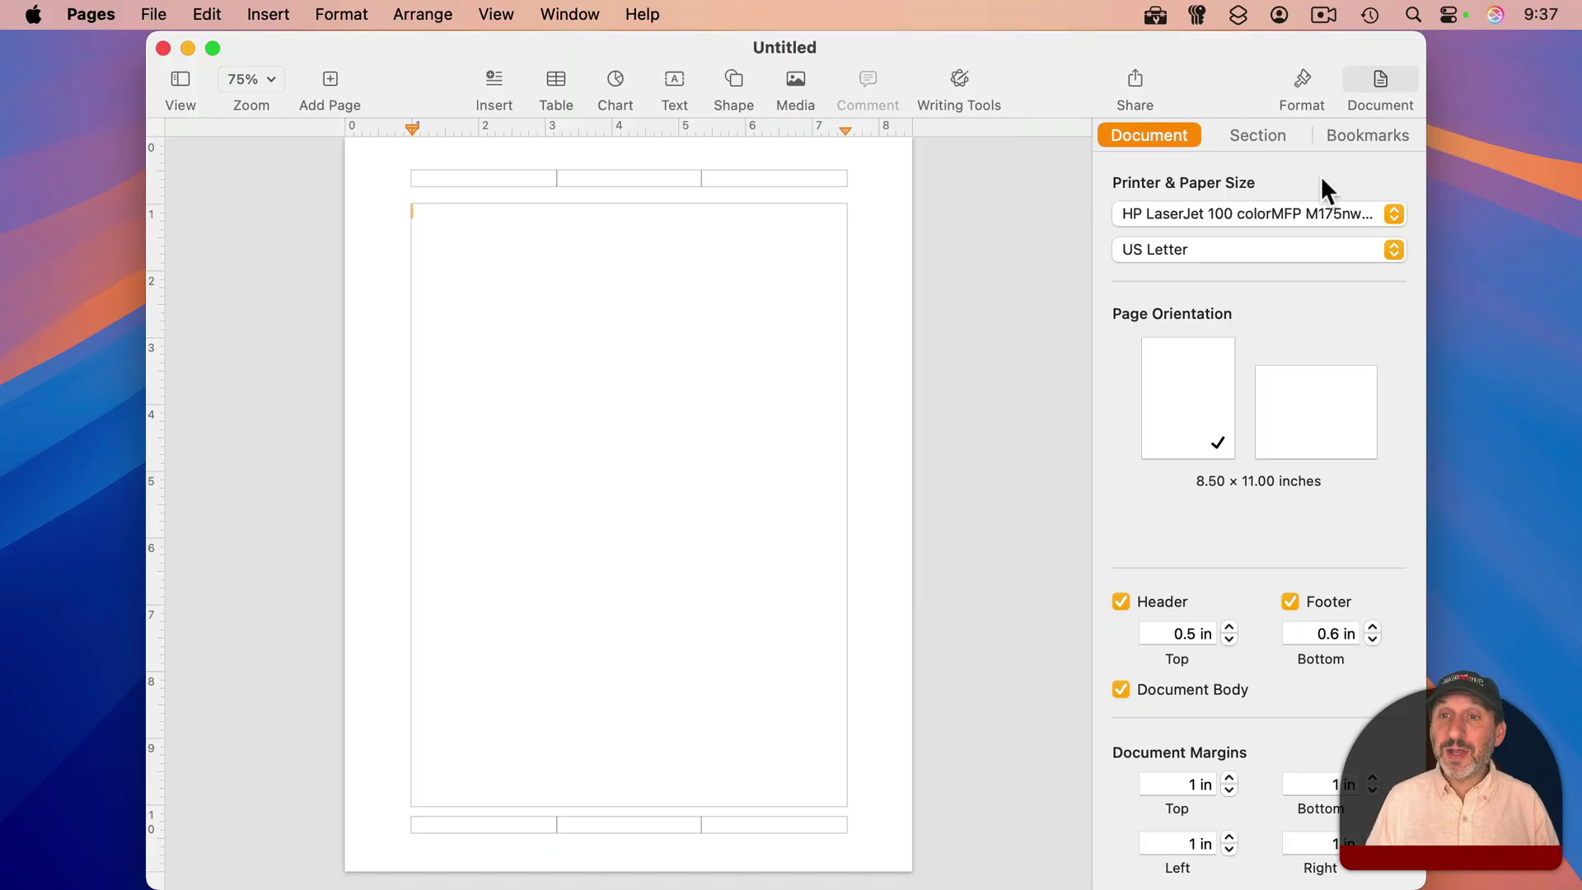
{"action": "left_click", "coordinate": [1154, 246]}
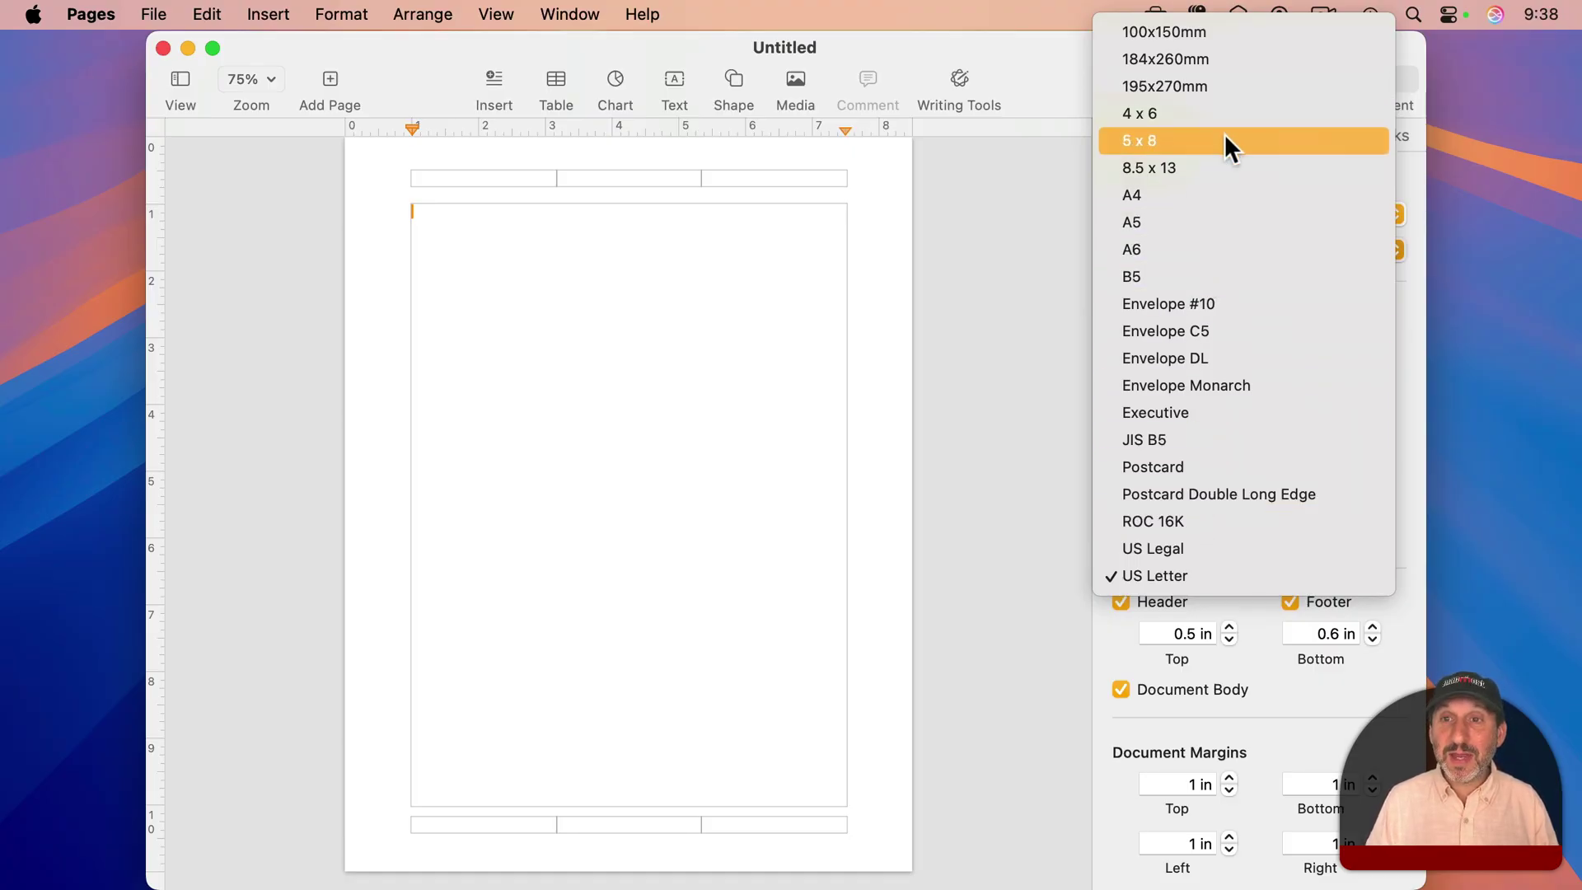
{"action": "left_click", "coordinate": [1071, 65]}
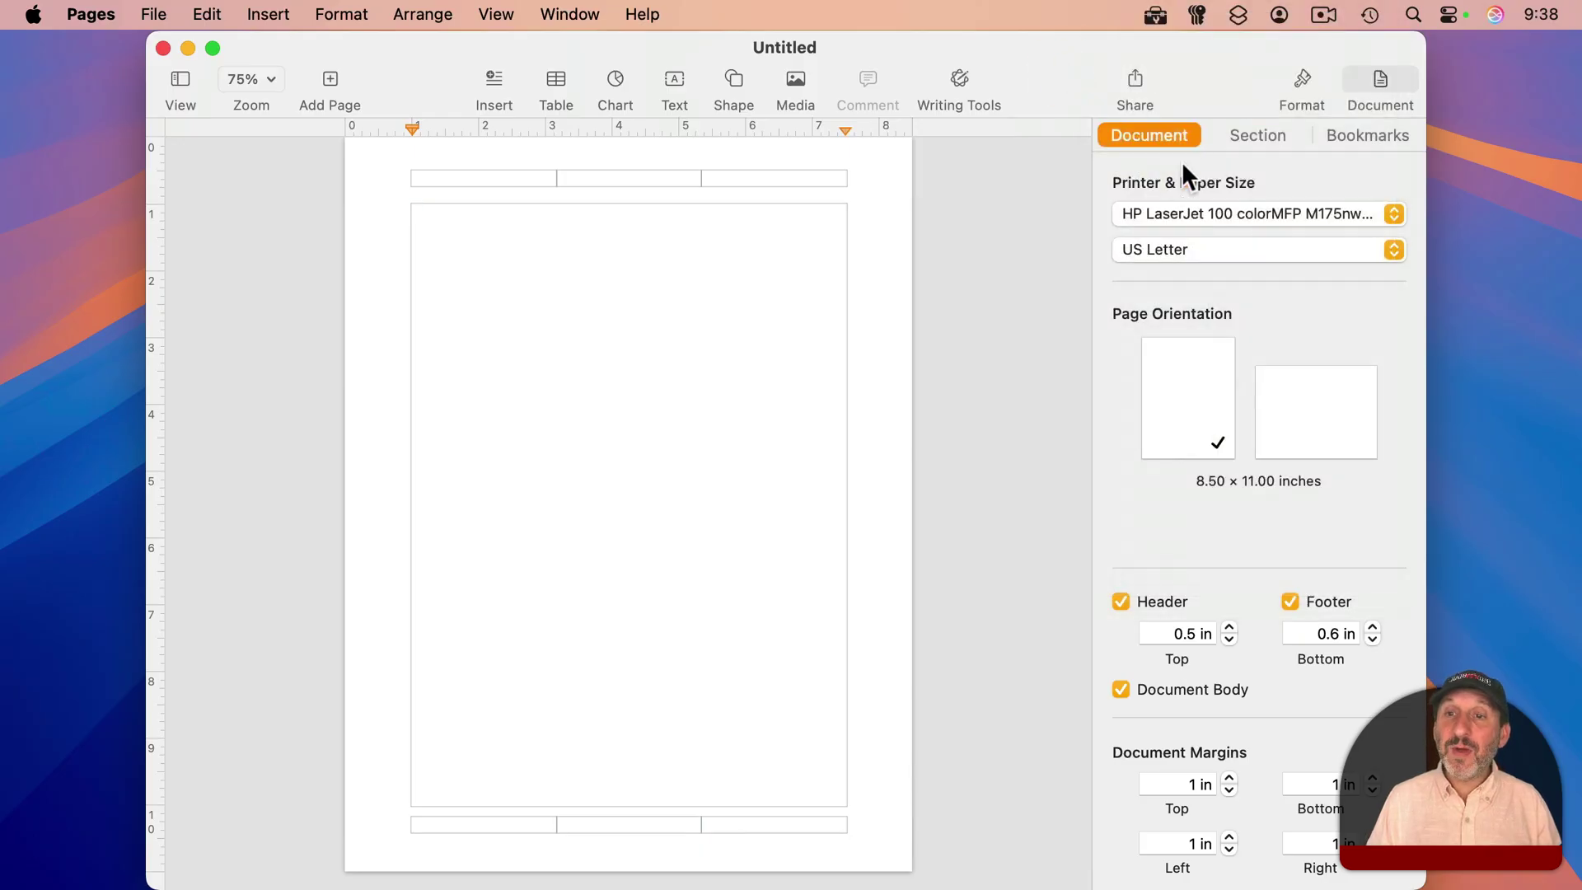
{"action": "left_click", "coordinate": [1142, 214]}
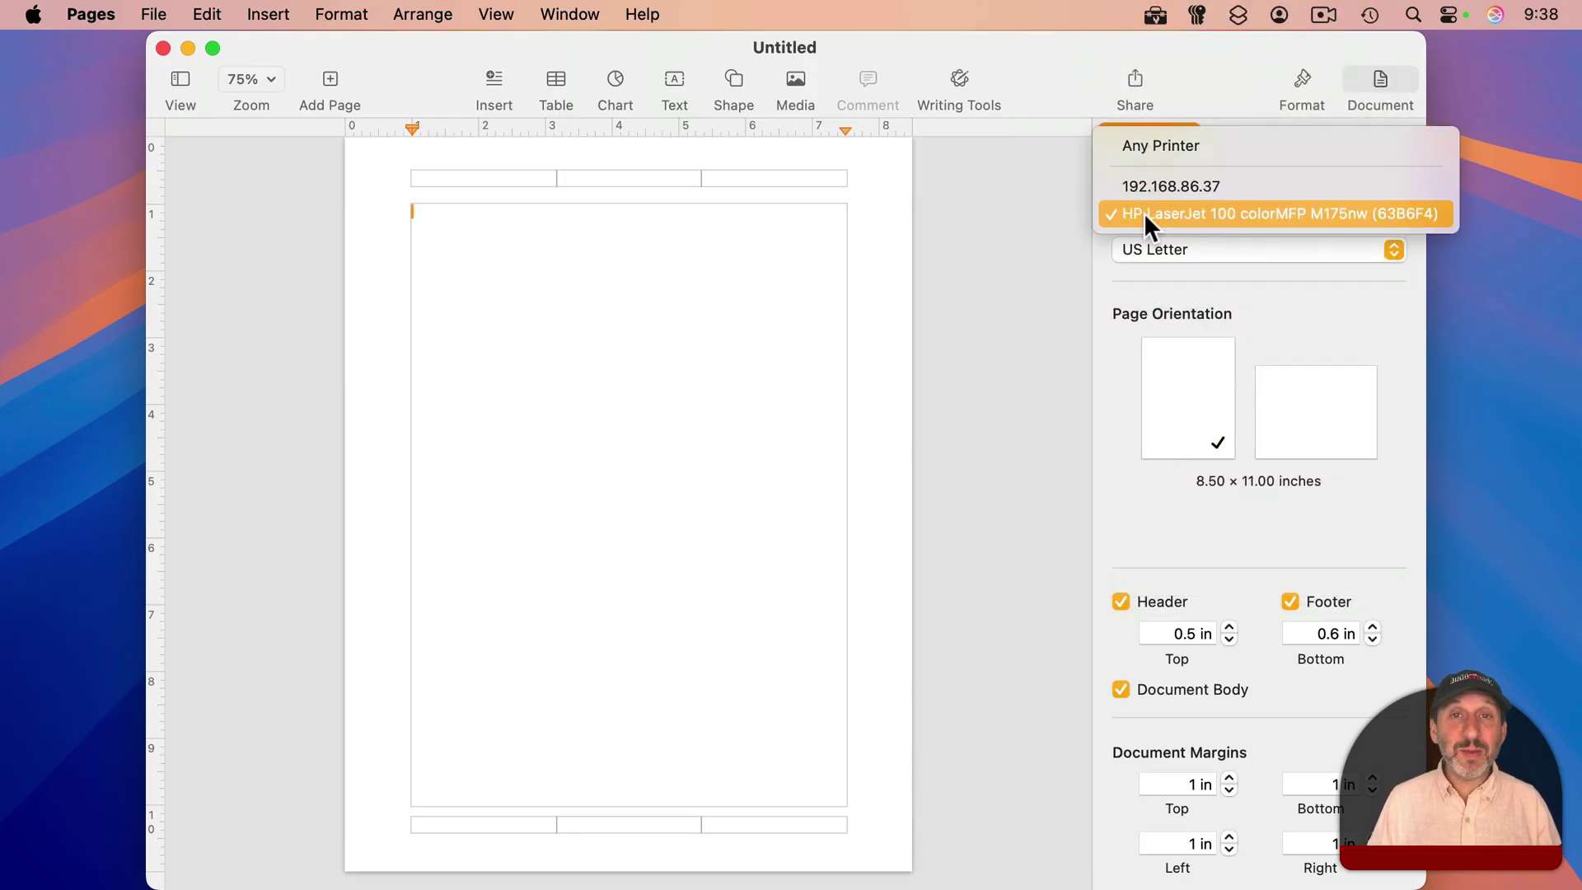
{"action": "left_click", "coordinate": [1148, 143]}
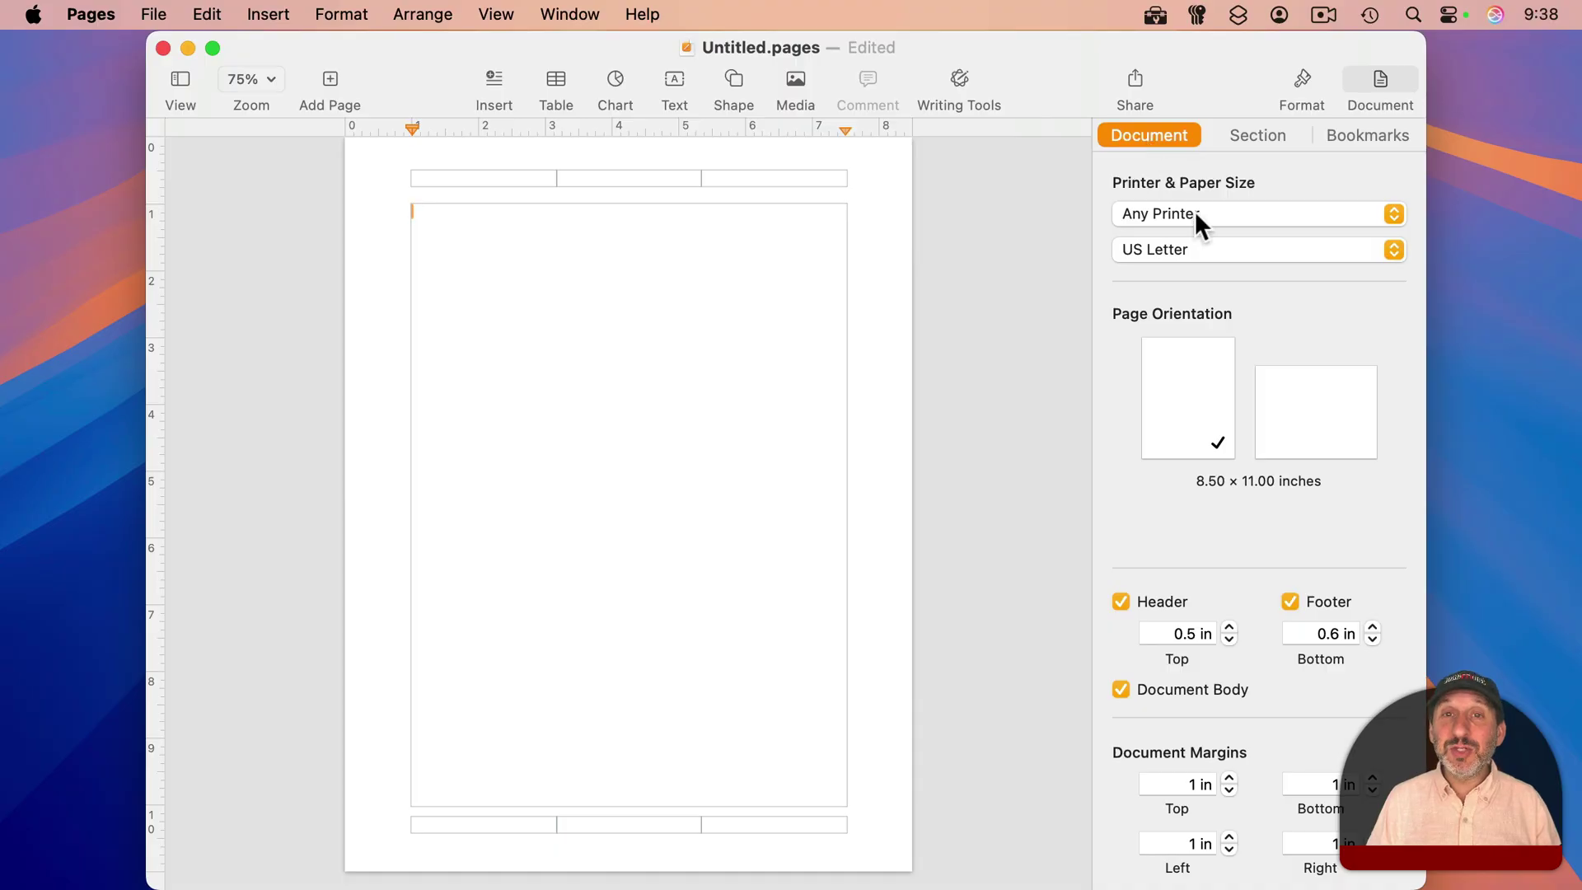
{"action": "left_click", "coordinate": [1173, 248]}
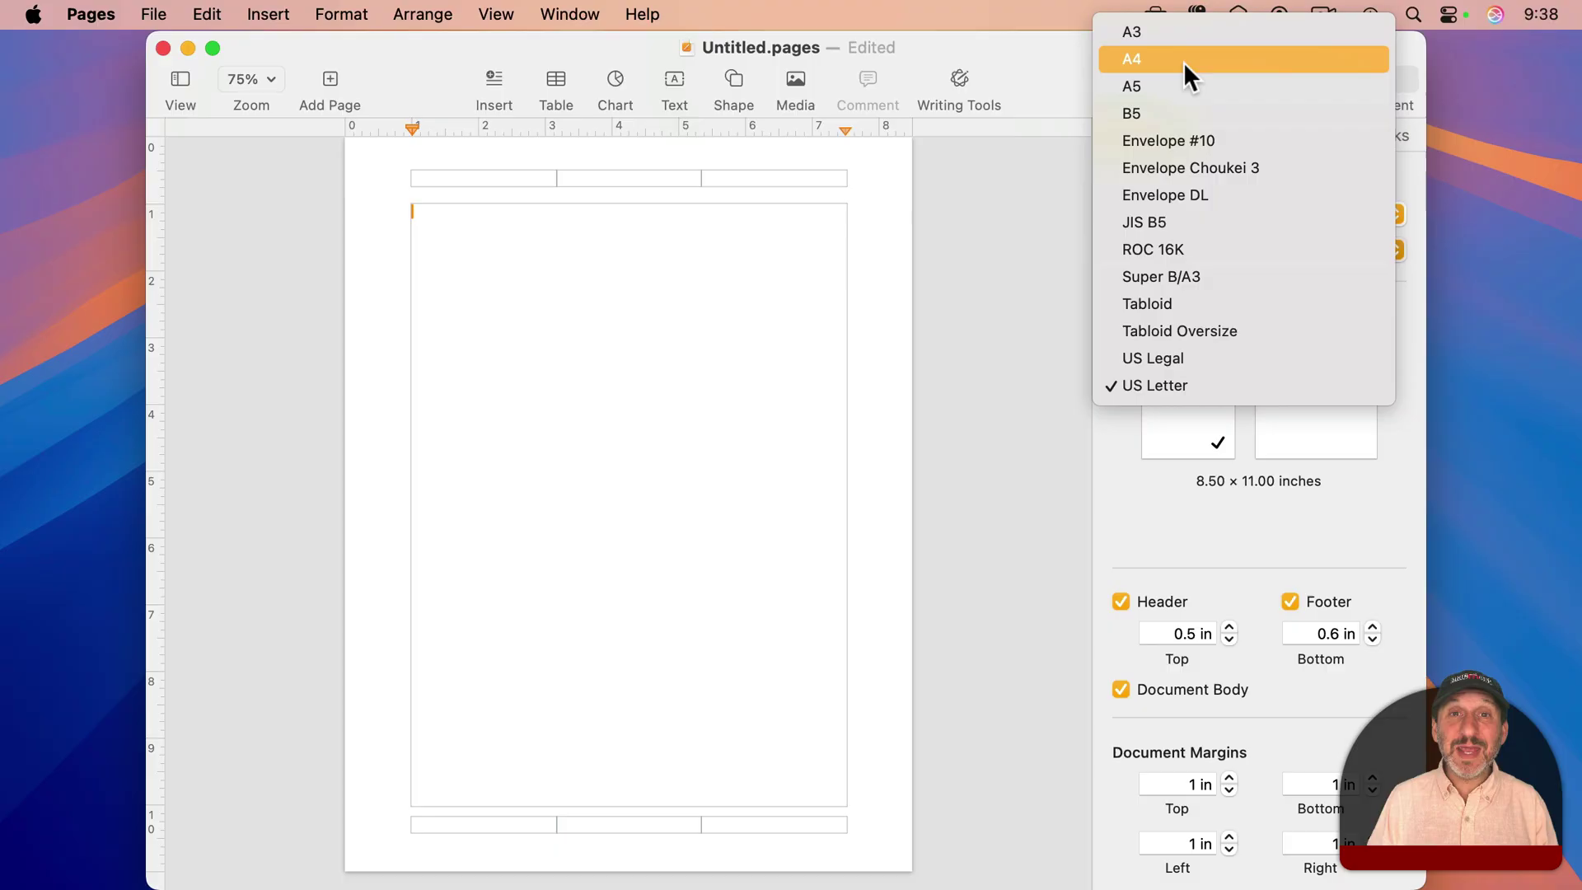
{"action": "key", "text": "Escape"}
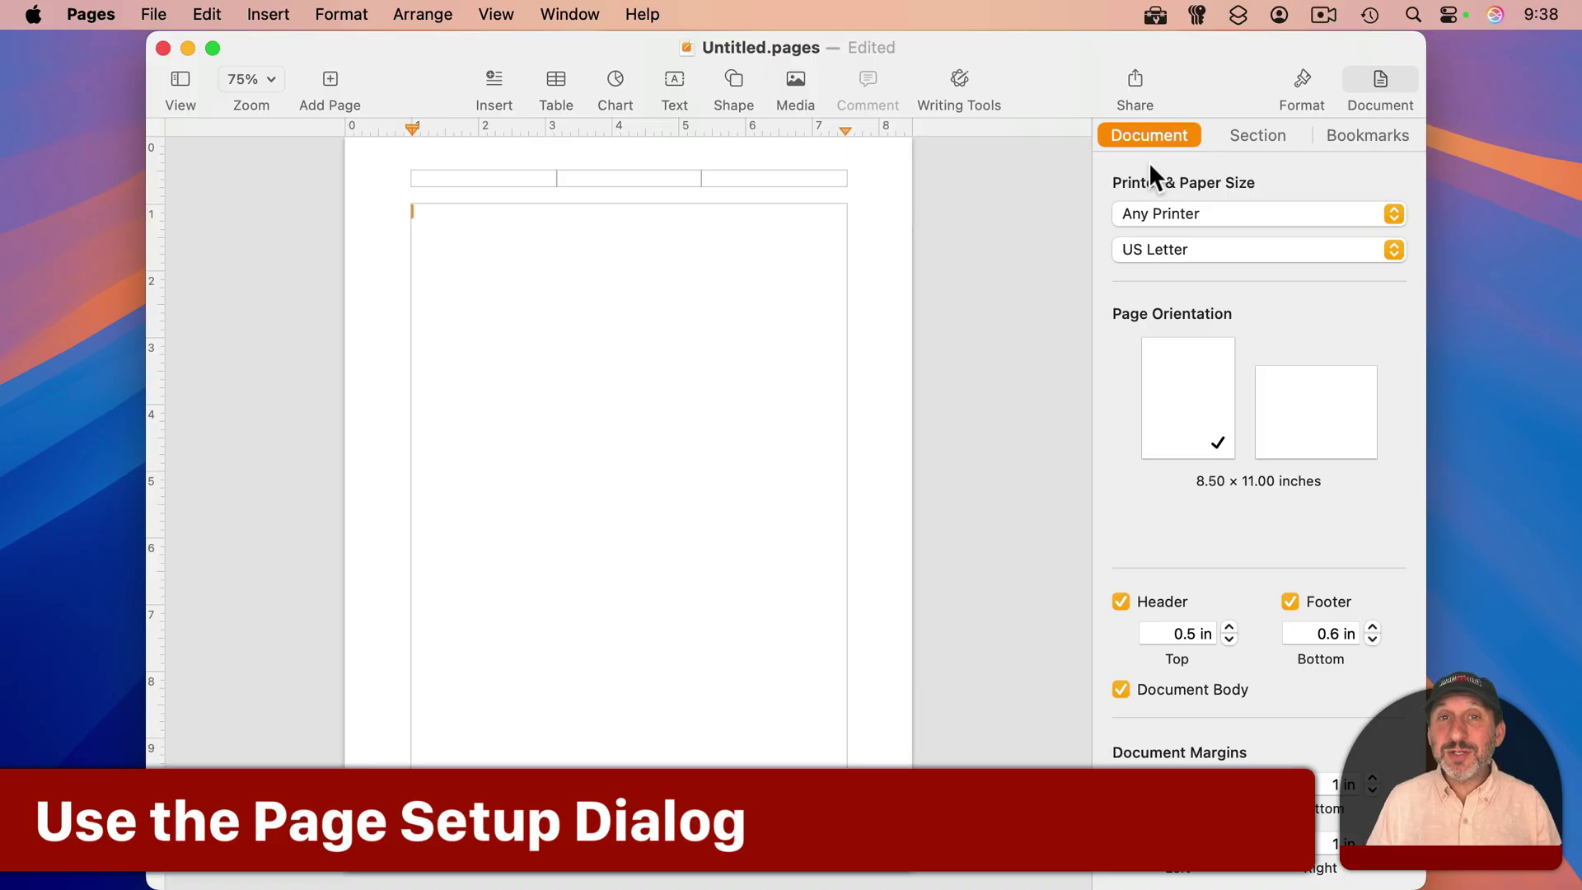
Open Page Setup and check its printer and paper lists, keeping HP LaserJet and US Letter.
{"action": "left_click", "coordinate": [155, 15]}
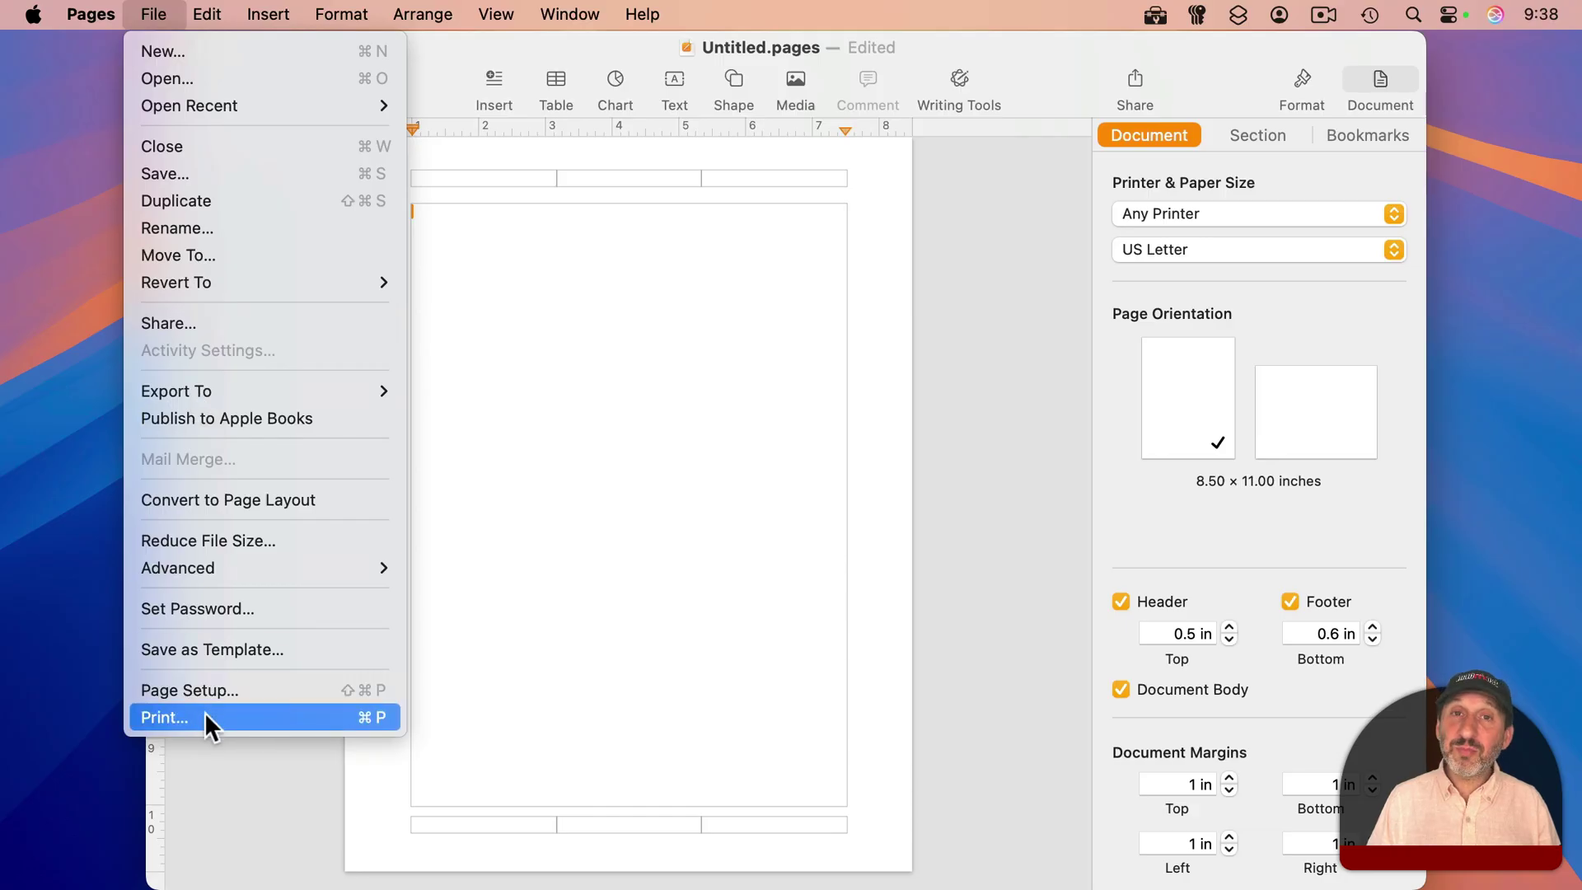
{"action": "left_click", "coordinate": [269, 684]}
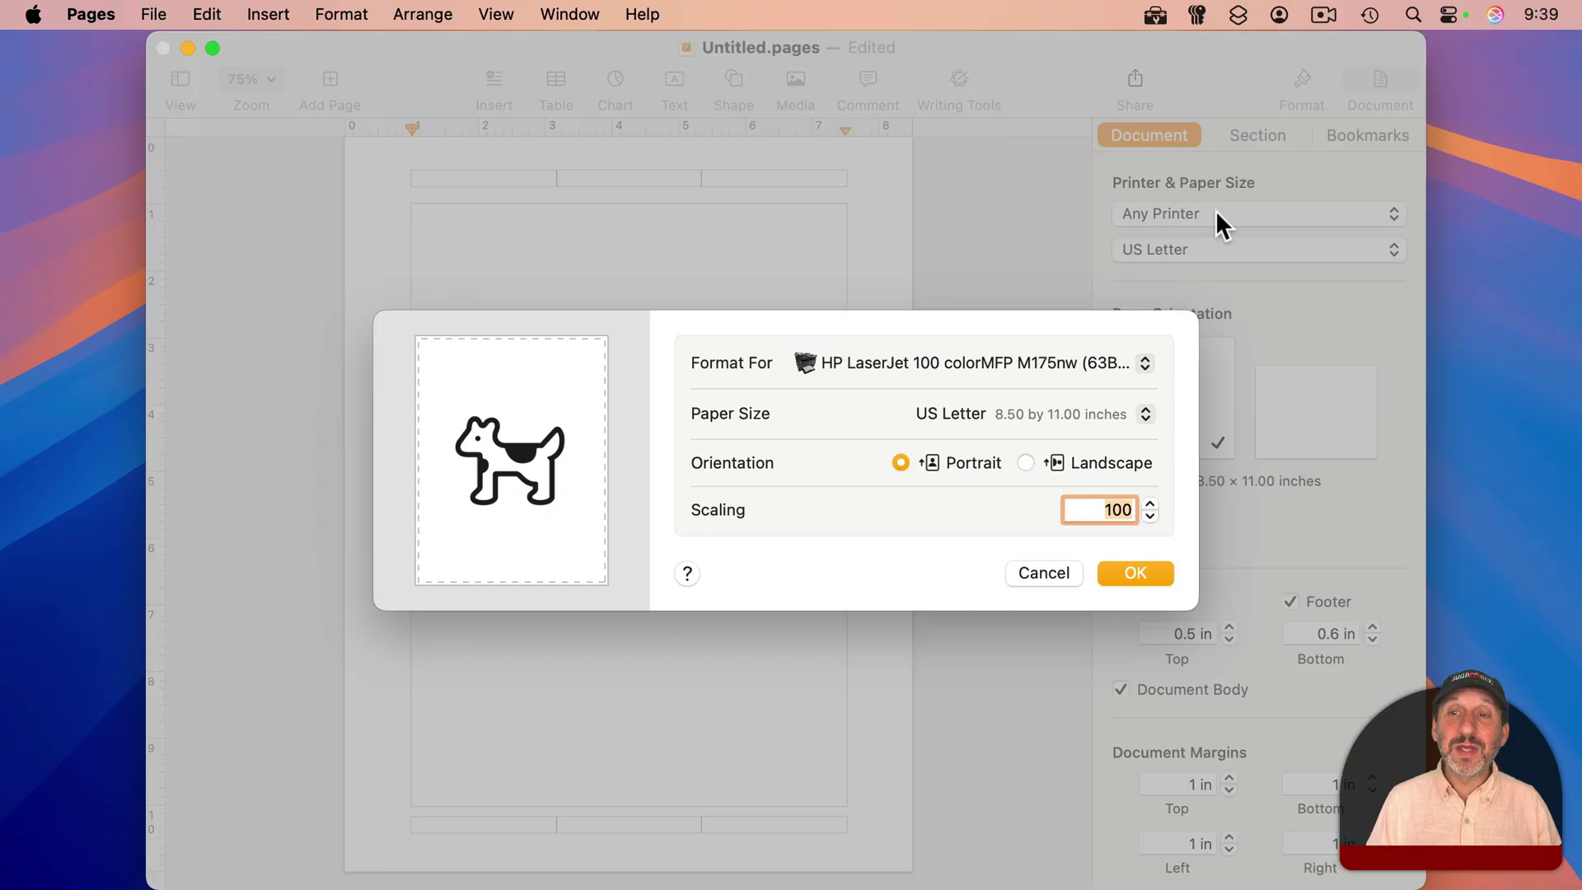
{"action": "left_click", "coordinate": [910, 359]}
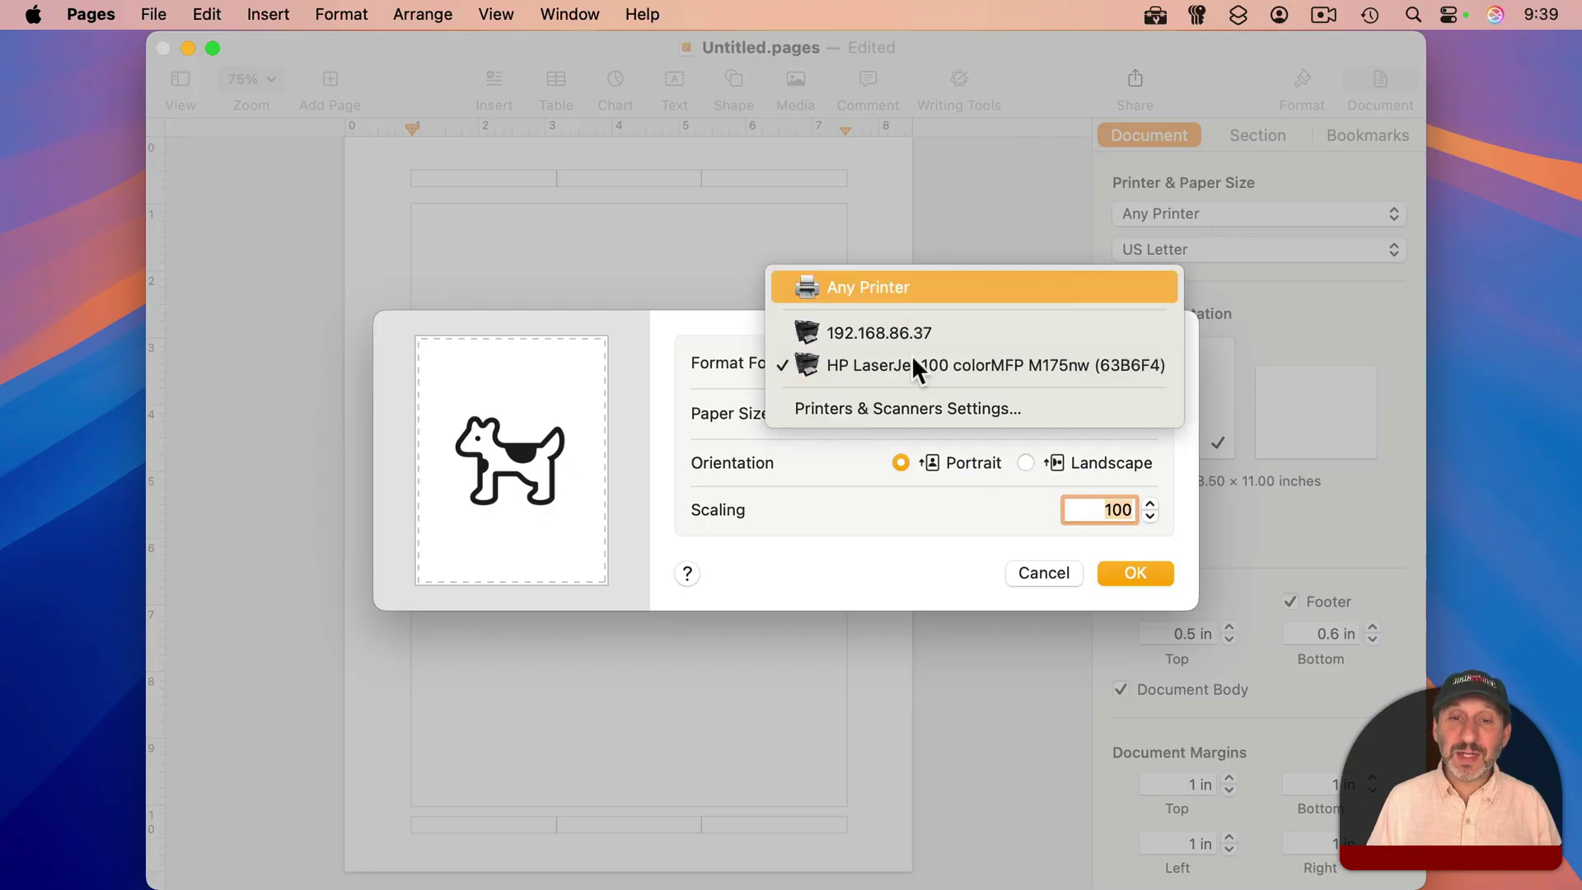
{"action": "left_click", "coordinate": [870, 463]}
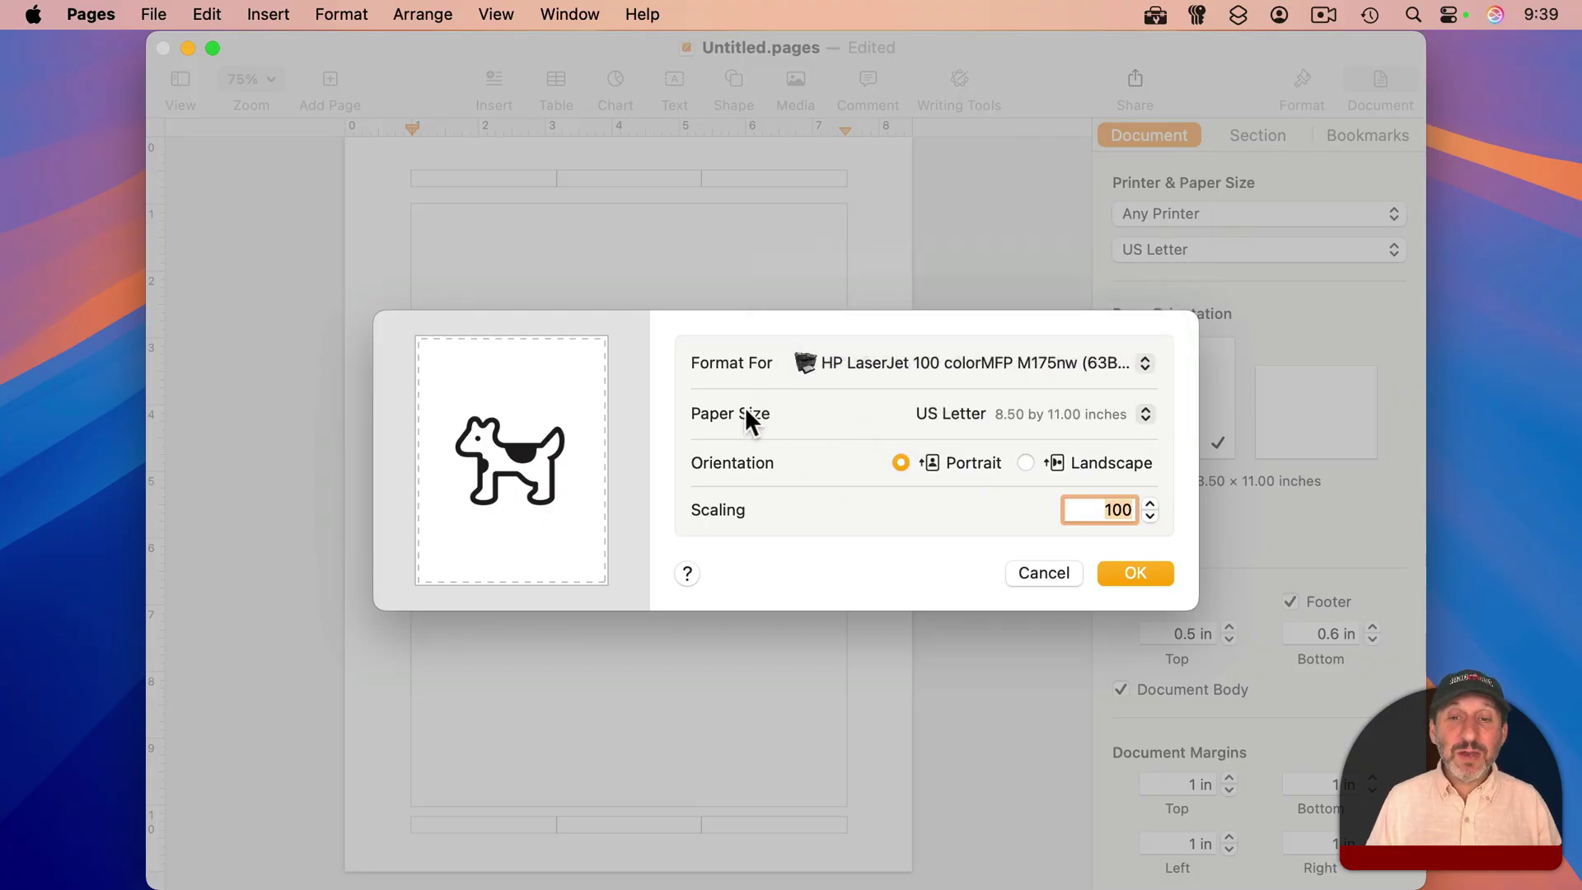
{"action": "left_click", "coordinate": [954, 413]}
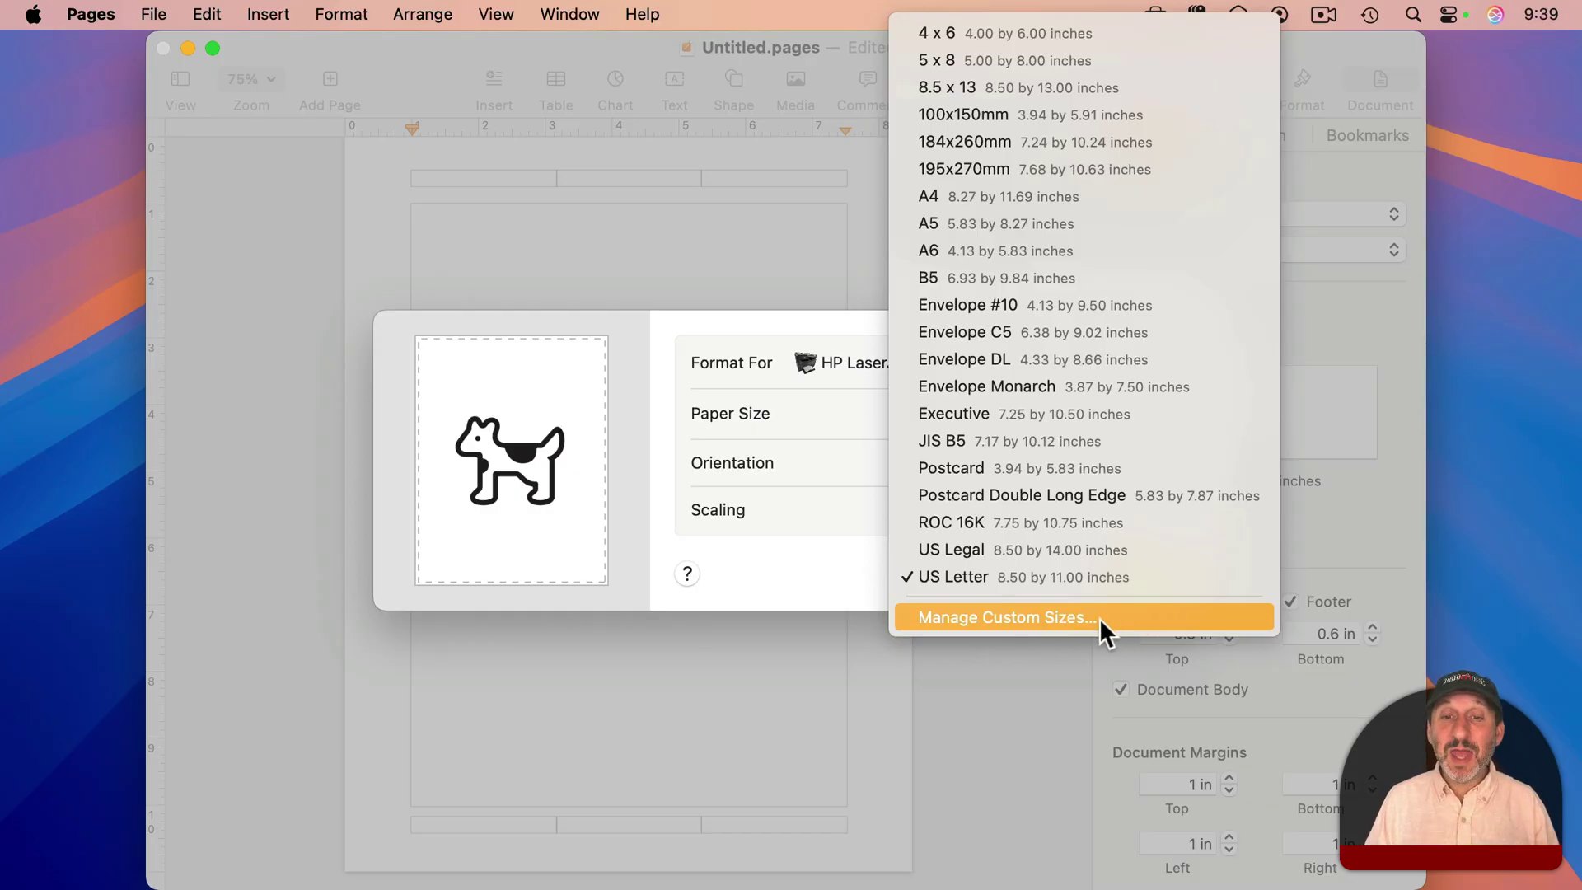
{"action": "left_click", "coordinate": [667, 406]}
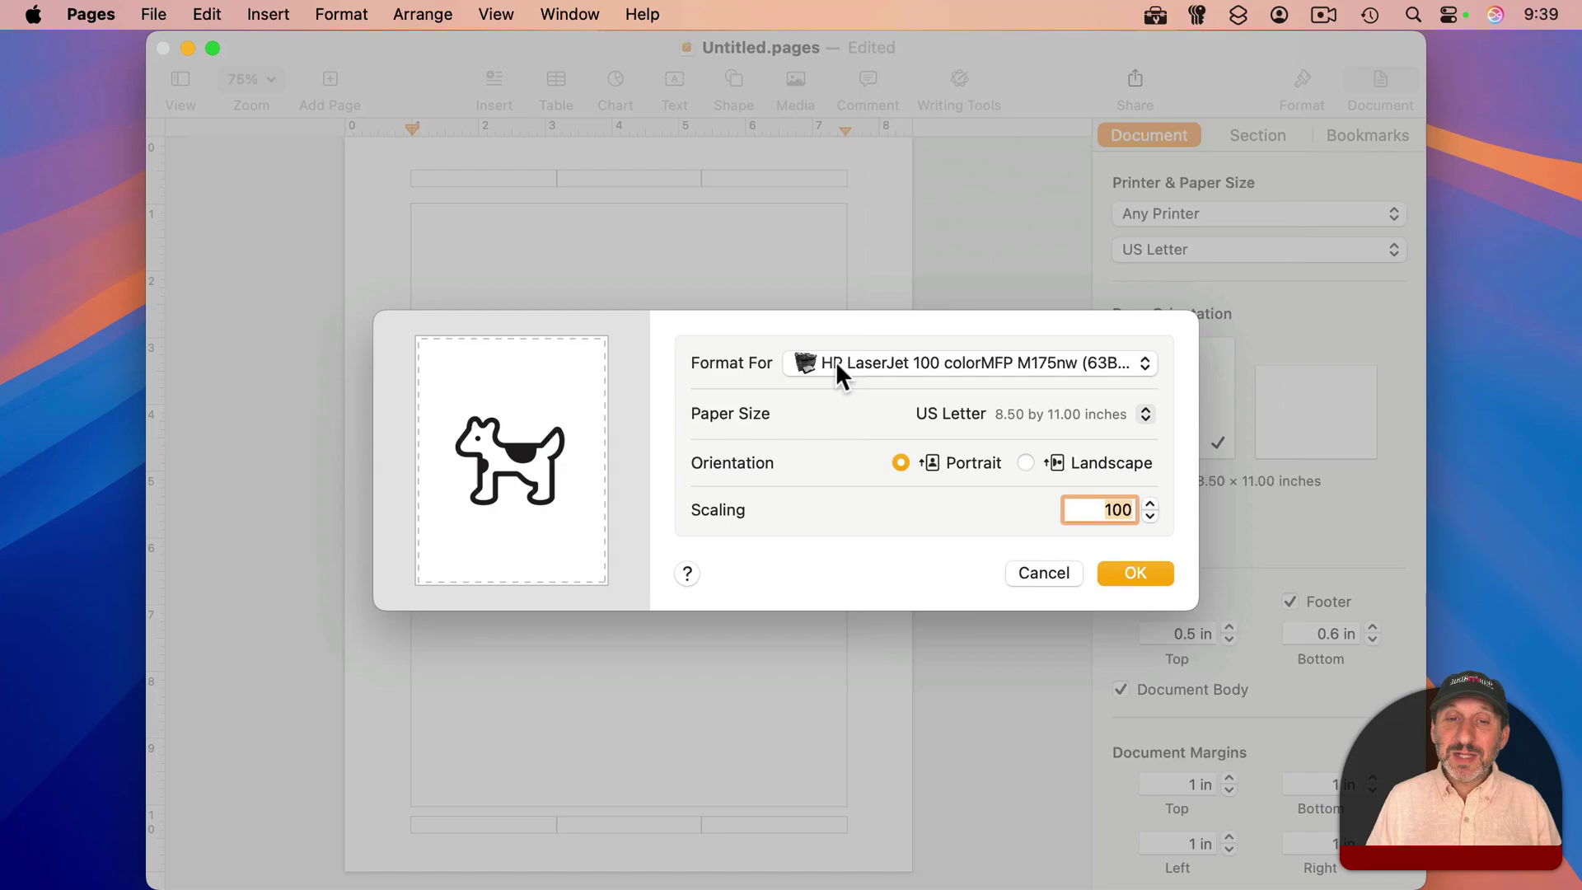
Set Page Setup's Format For to Any Printer, then choose Manage Custom Sizes.
{"action": "left_click", "coordinate": [864, 362]}
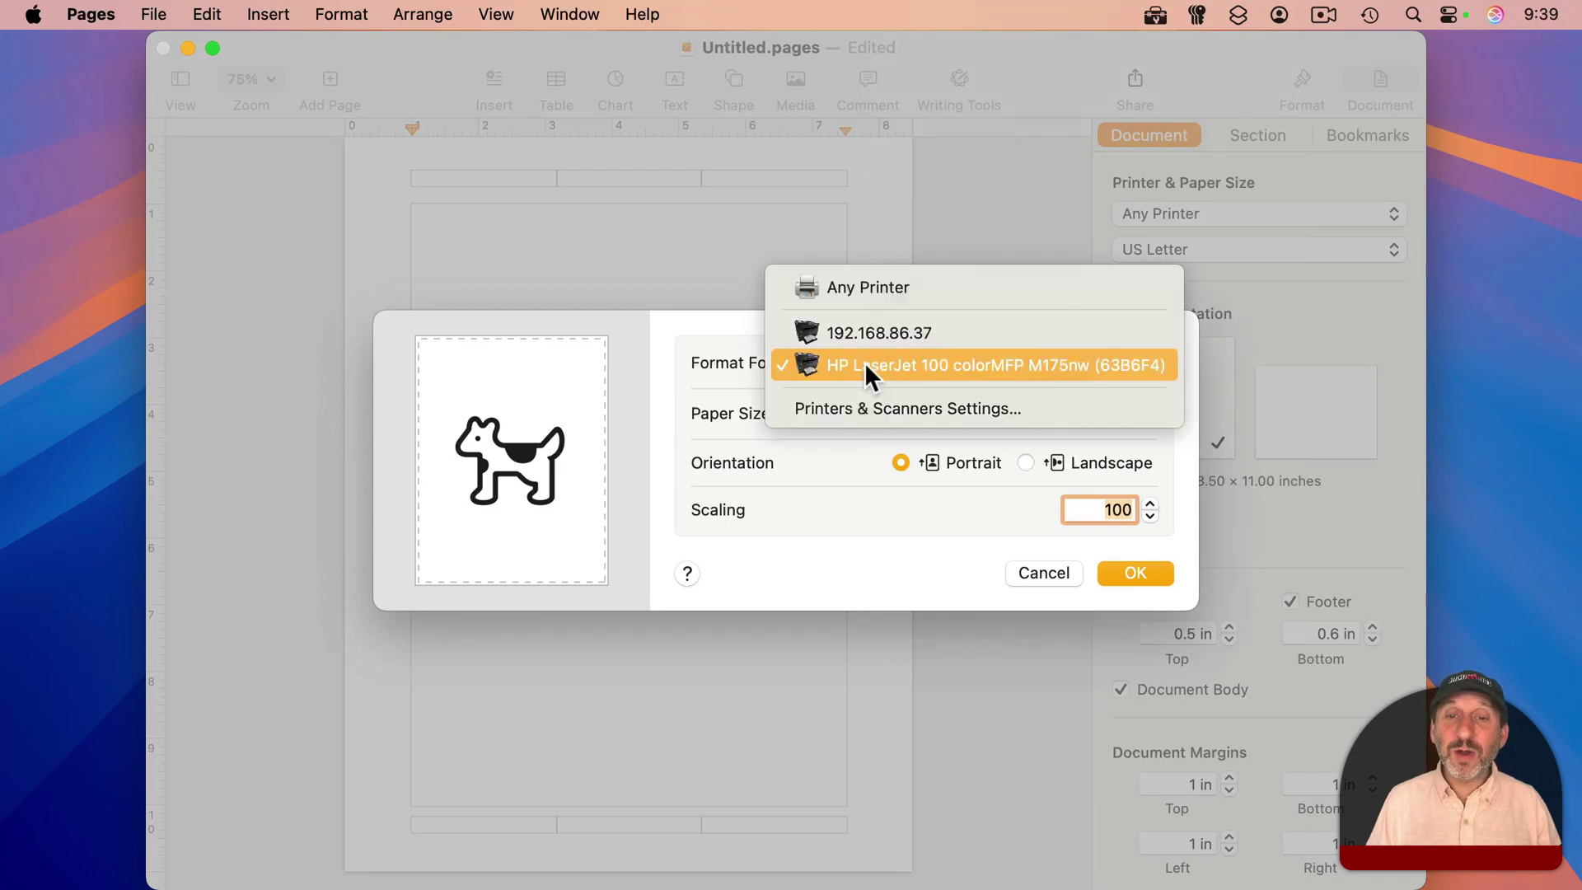
{"action": "left_click", "coordinate": [873, 292]}
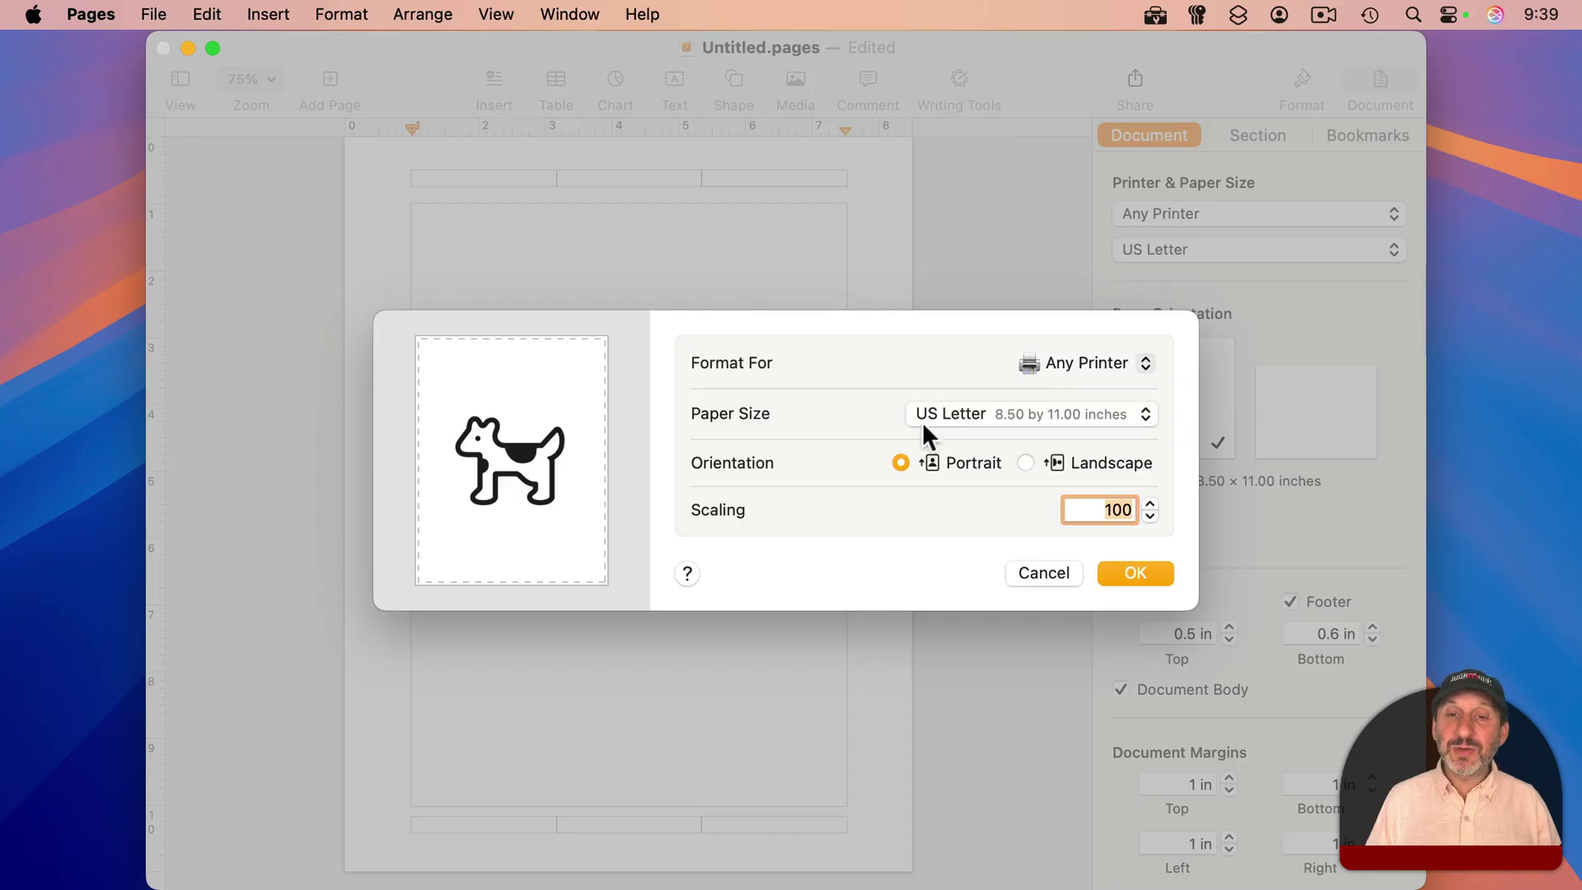
{"action": "left_click", "coordinate": [948, 413]}
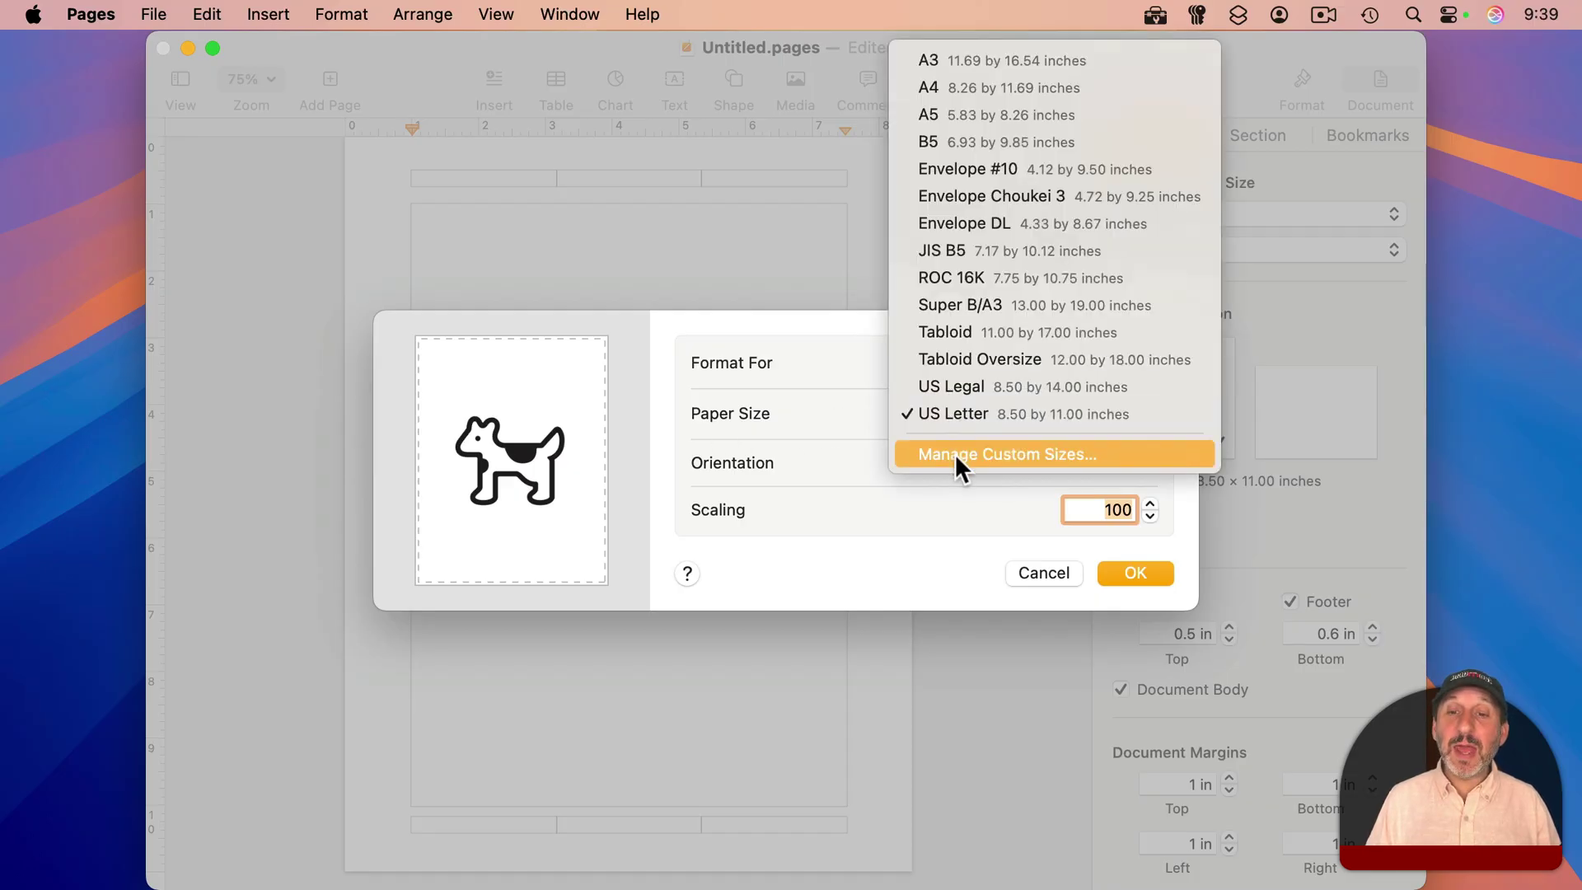
{"action": "left_click", "coordinate": [955, 455]}
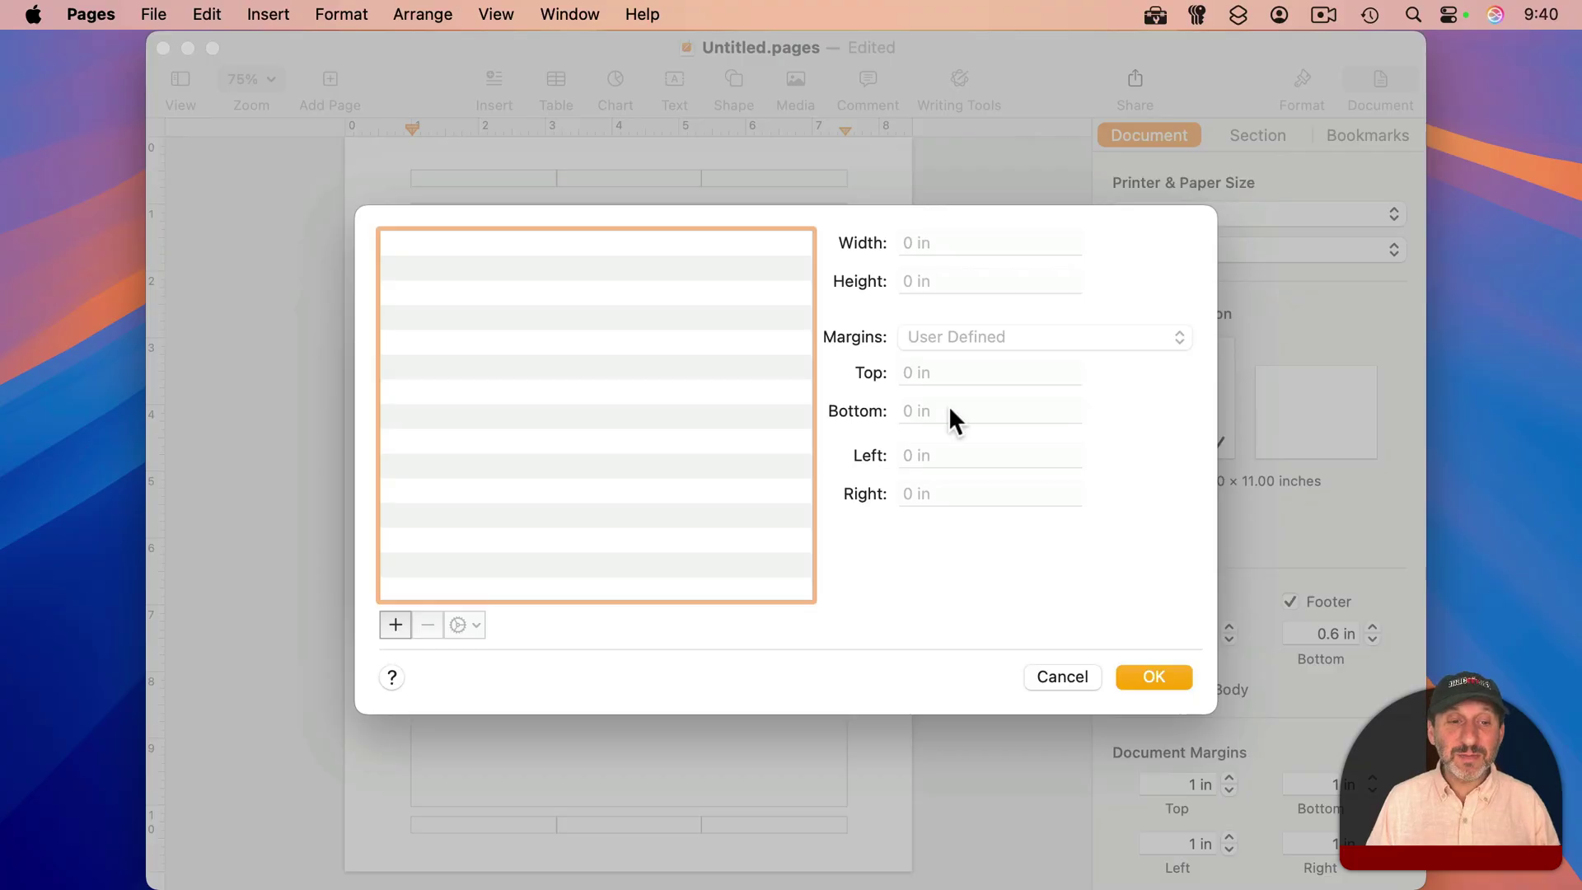
Add a new custom paper size with width 14 and height 9 inches.
{"action": "left_click", "coordinate": [396, 624]}
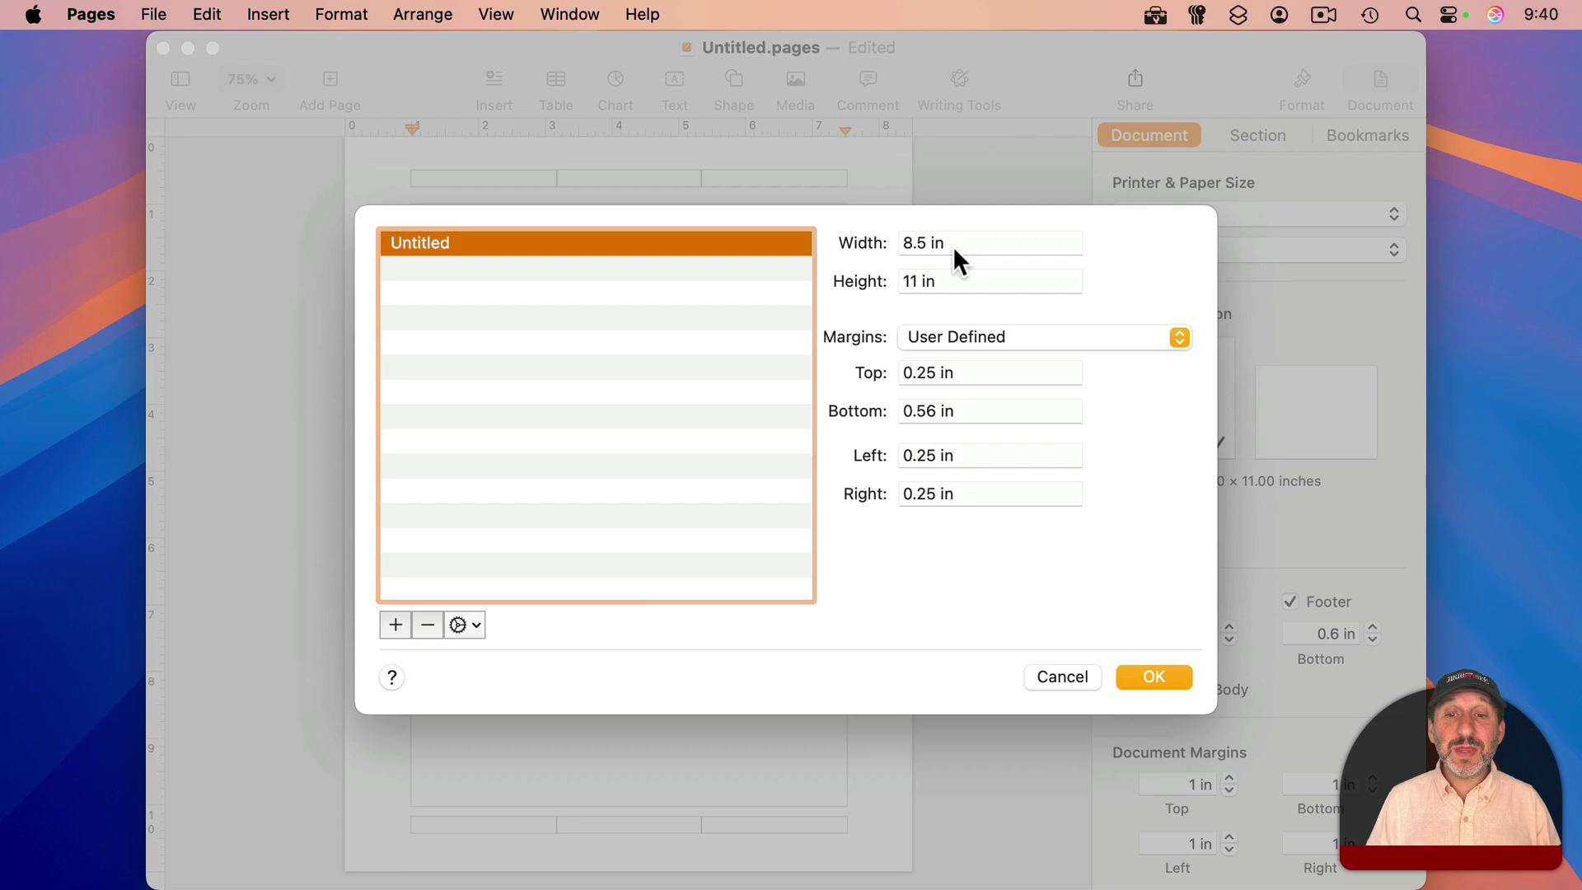
{"action": "double_click", "coordinate": [914, 240]}
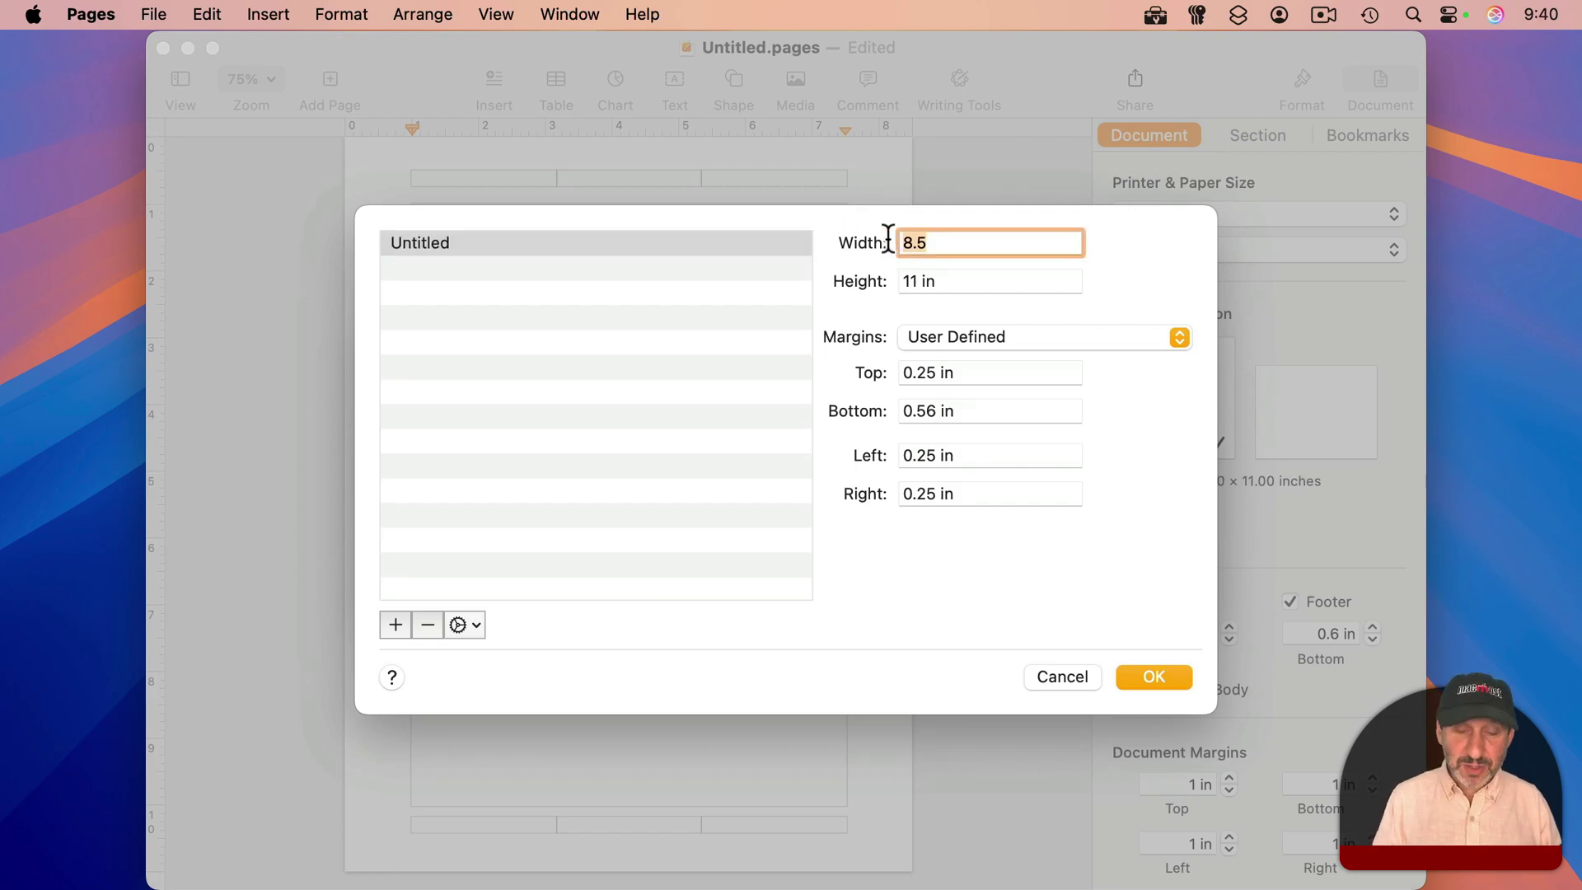
{"action": "type", "text": "14"}
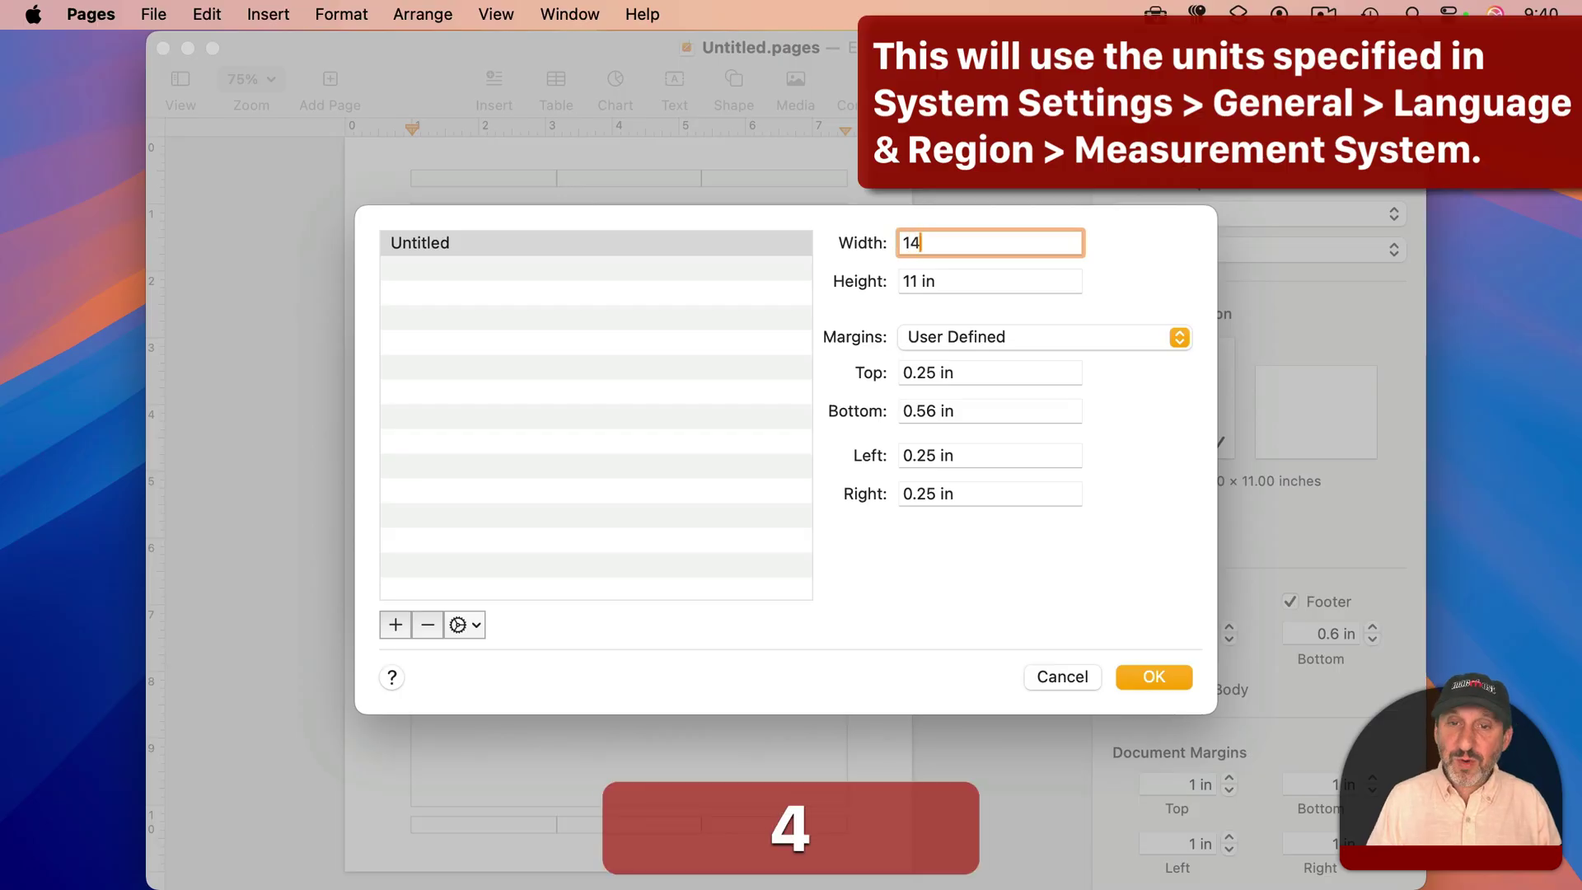
{"action": "double_click", "coordinate": [903, 281]}
{"action": "type", "text": "9"}
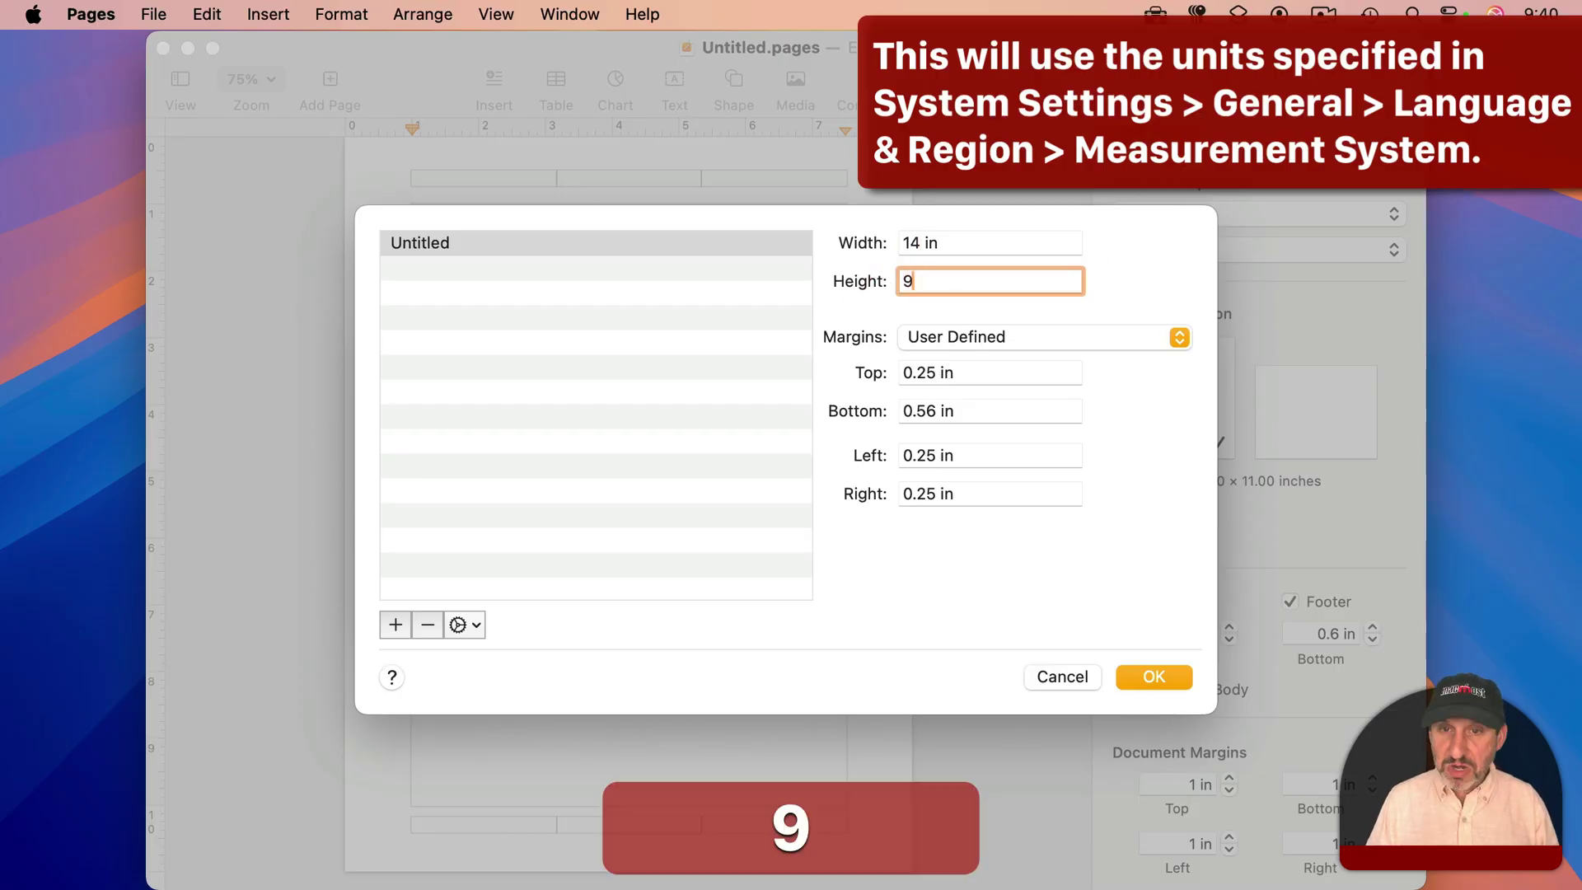
{"action": "key", "text": "Tab"}
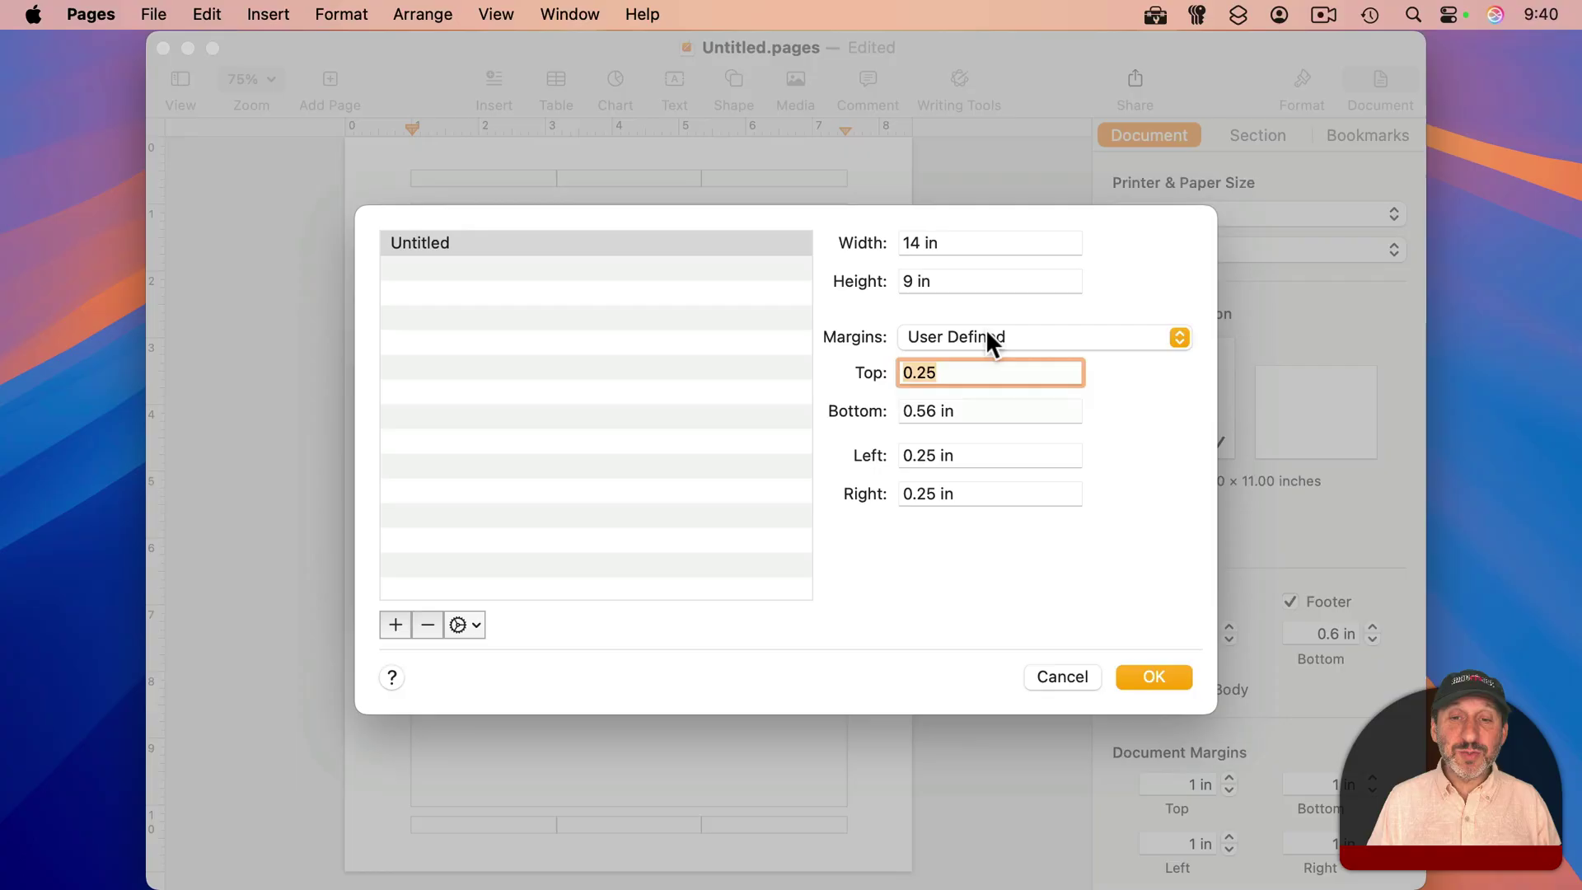
Set the custom size's margins to 0.25 inches.
{"action": "left_click", "coordinate": [951, 411]}
{"action": "left_click", "coordinate": [965, 454]}
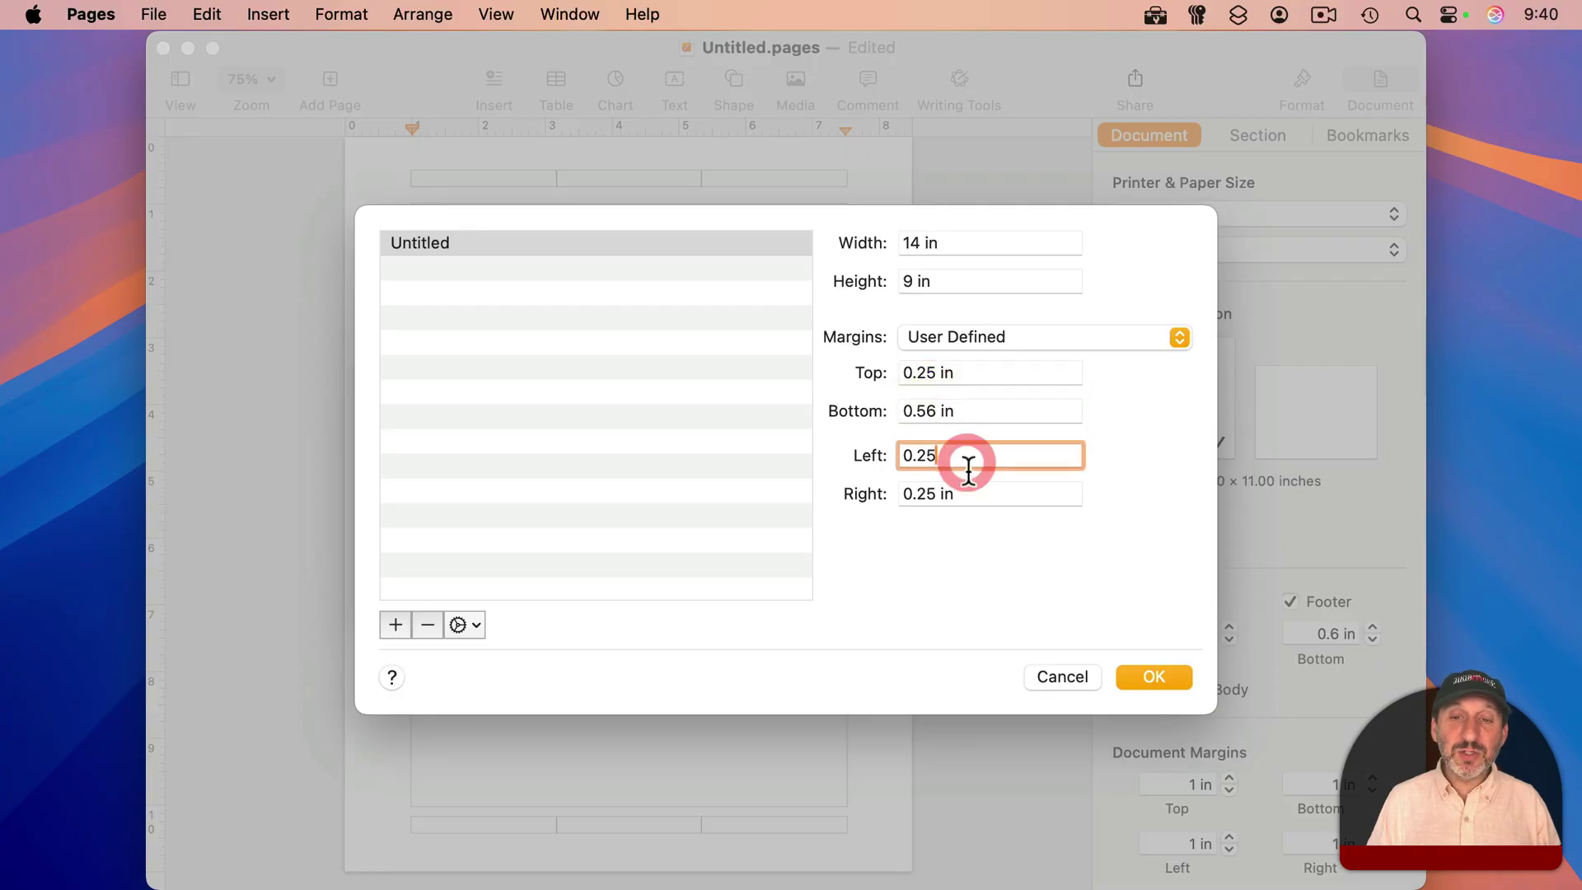
{"action": "left_click", "coordinate": [971, 490]}
{"action": "left_click", "coordinate": [921, 411]}
{"action": "left_click_drag", "start_coordinate": [921, 412], "coordinate": [942, 411]}
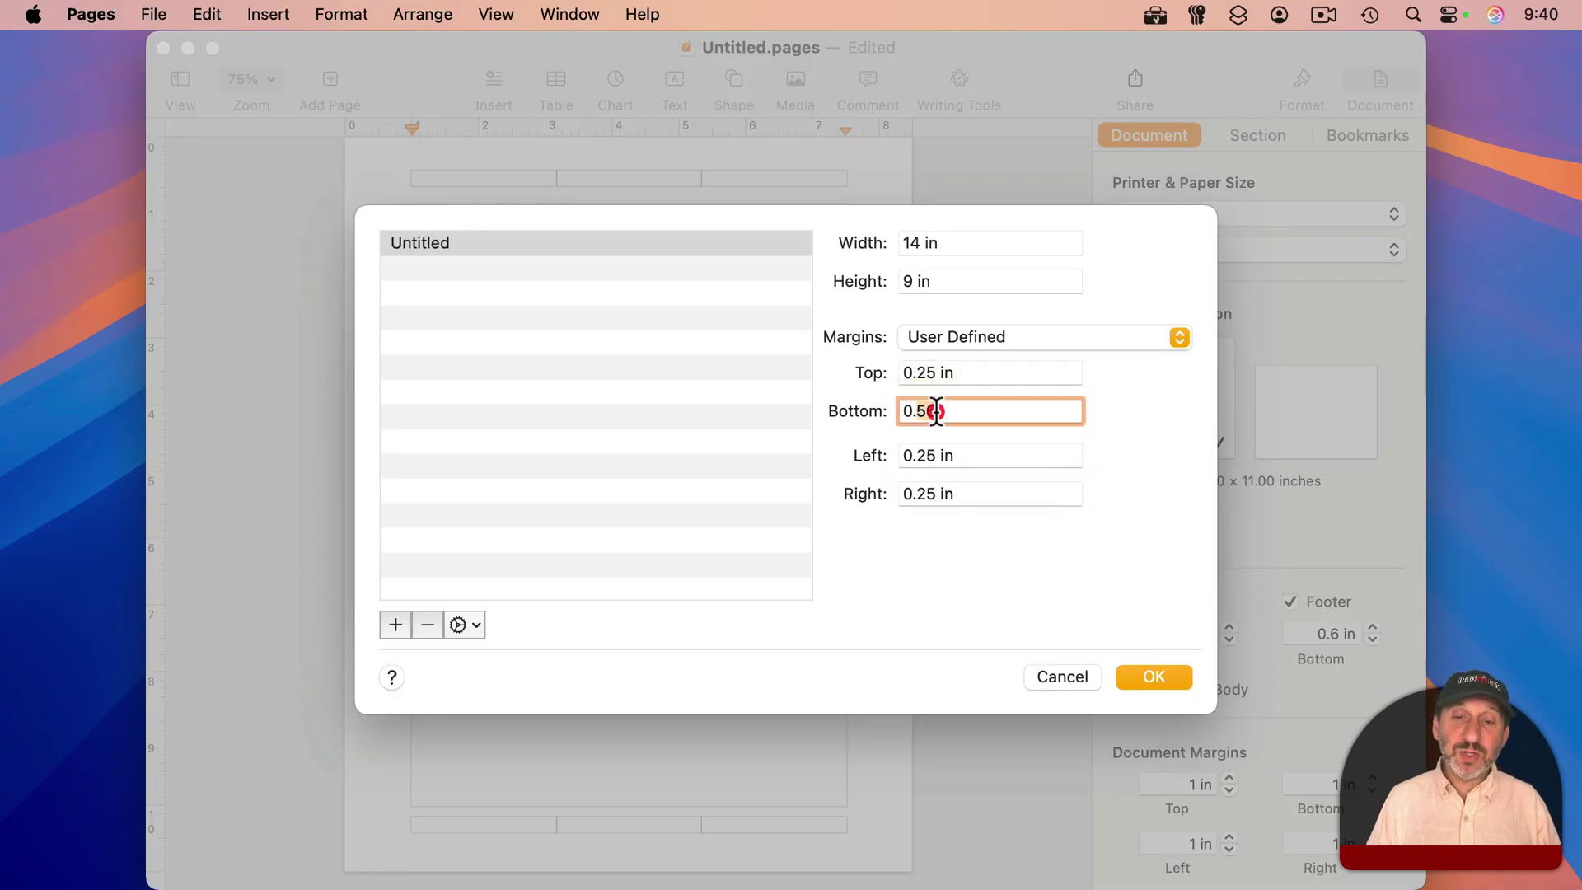
{"action": "type", "text": "25"}
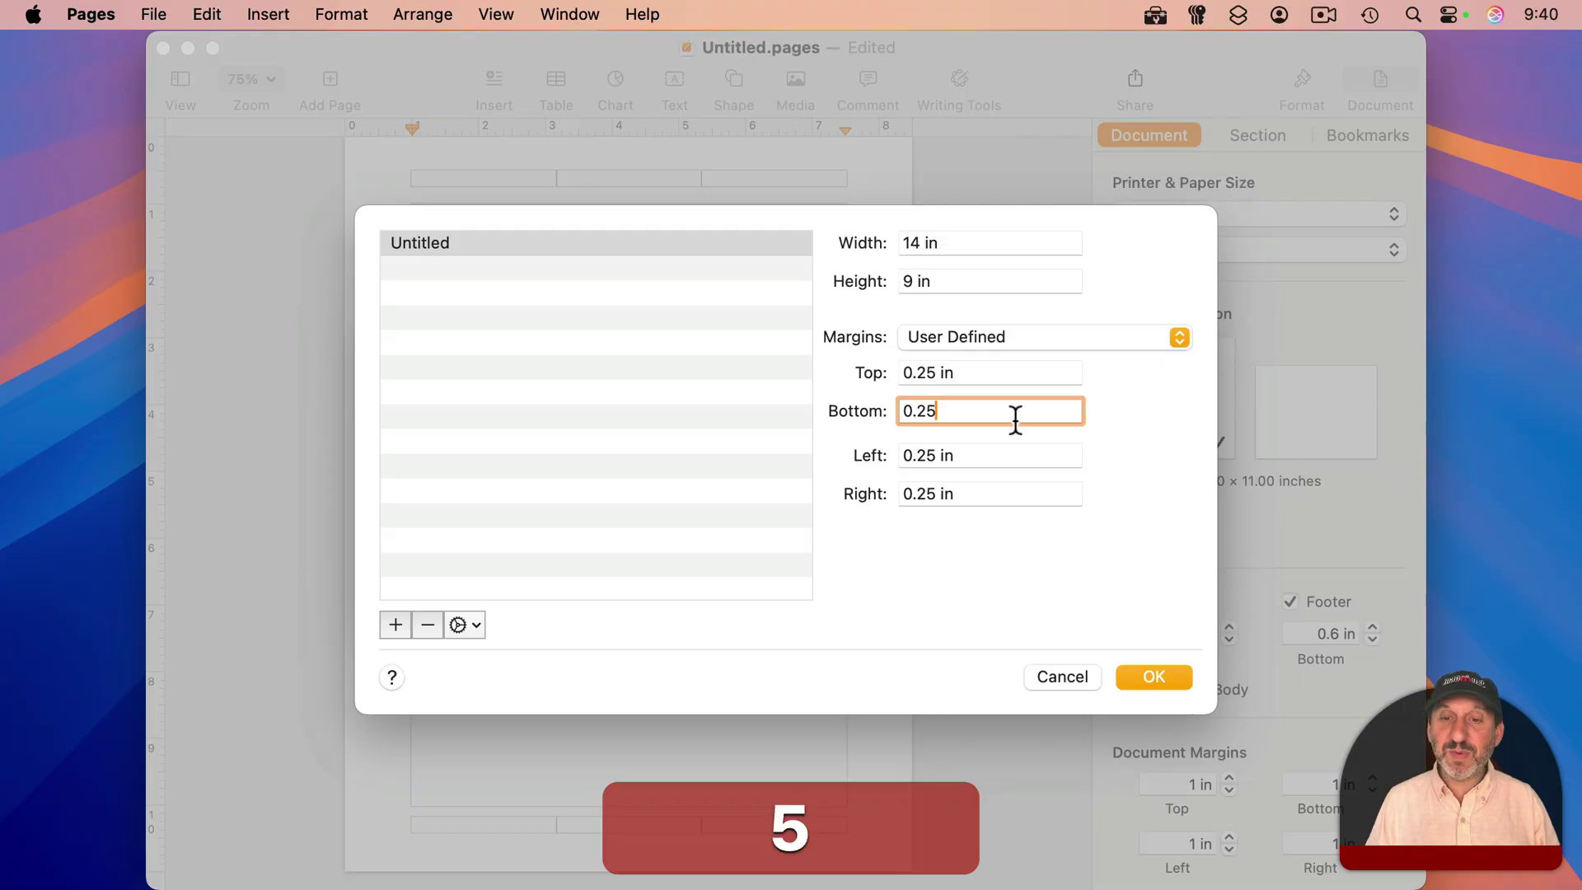
{"action": "key", "text": "Tab"}
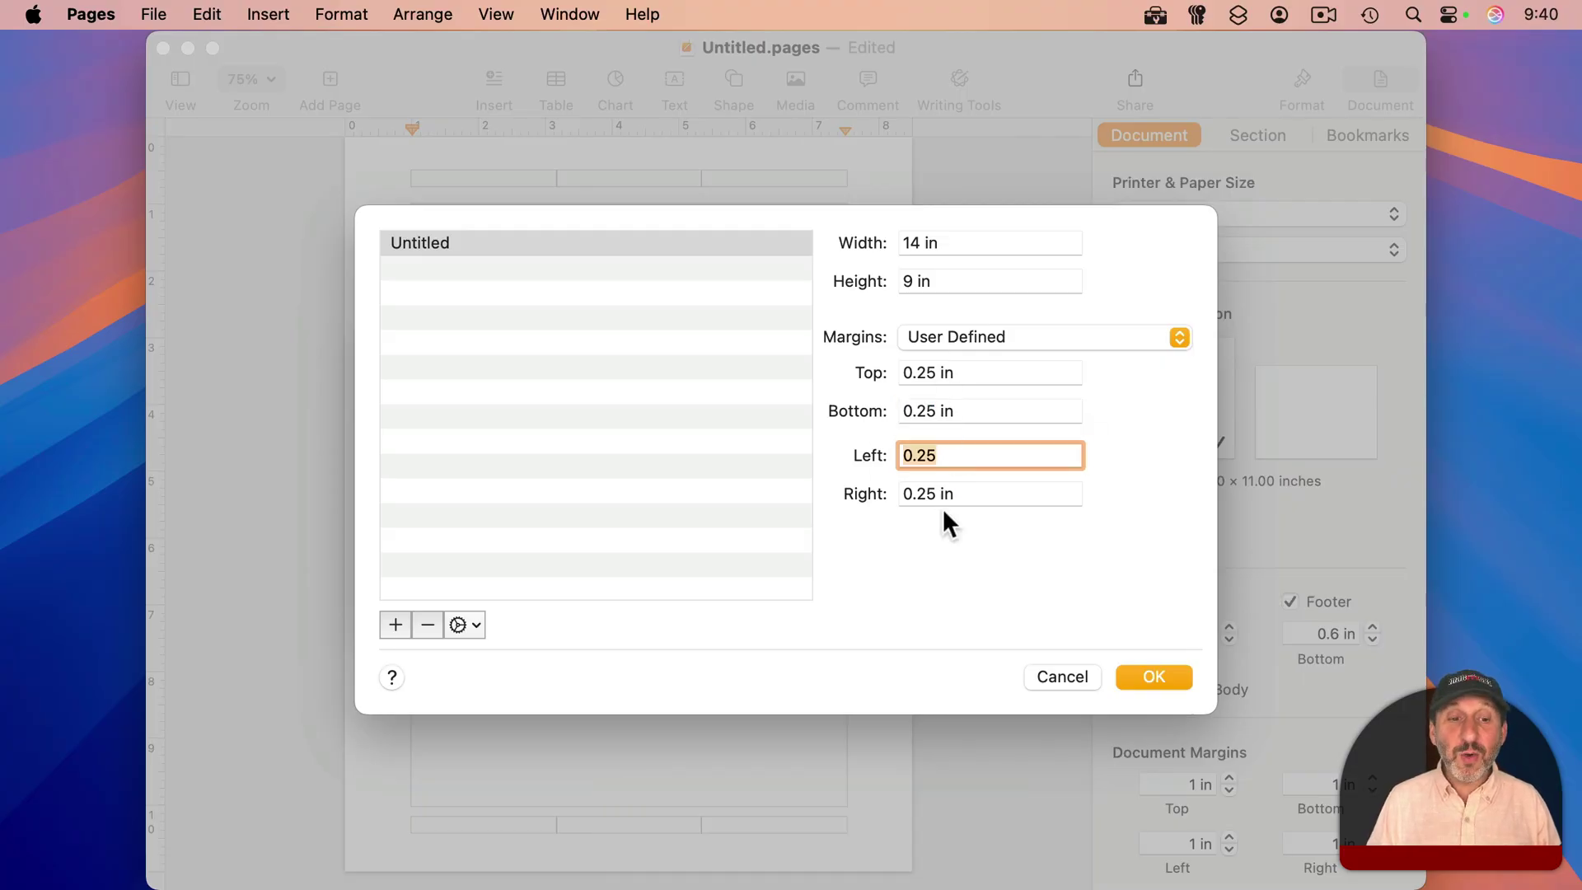
Rename the Untitled size to Special 14x9 and save it.
{"action": "left_click", "coordinate": [412, 241]}
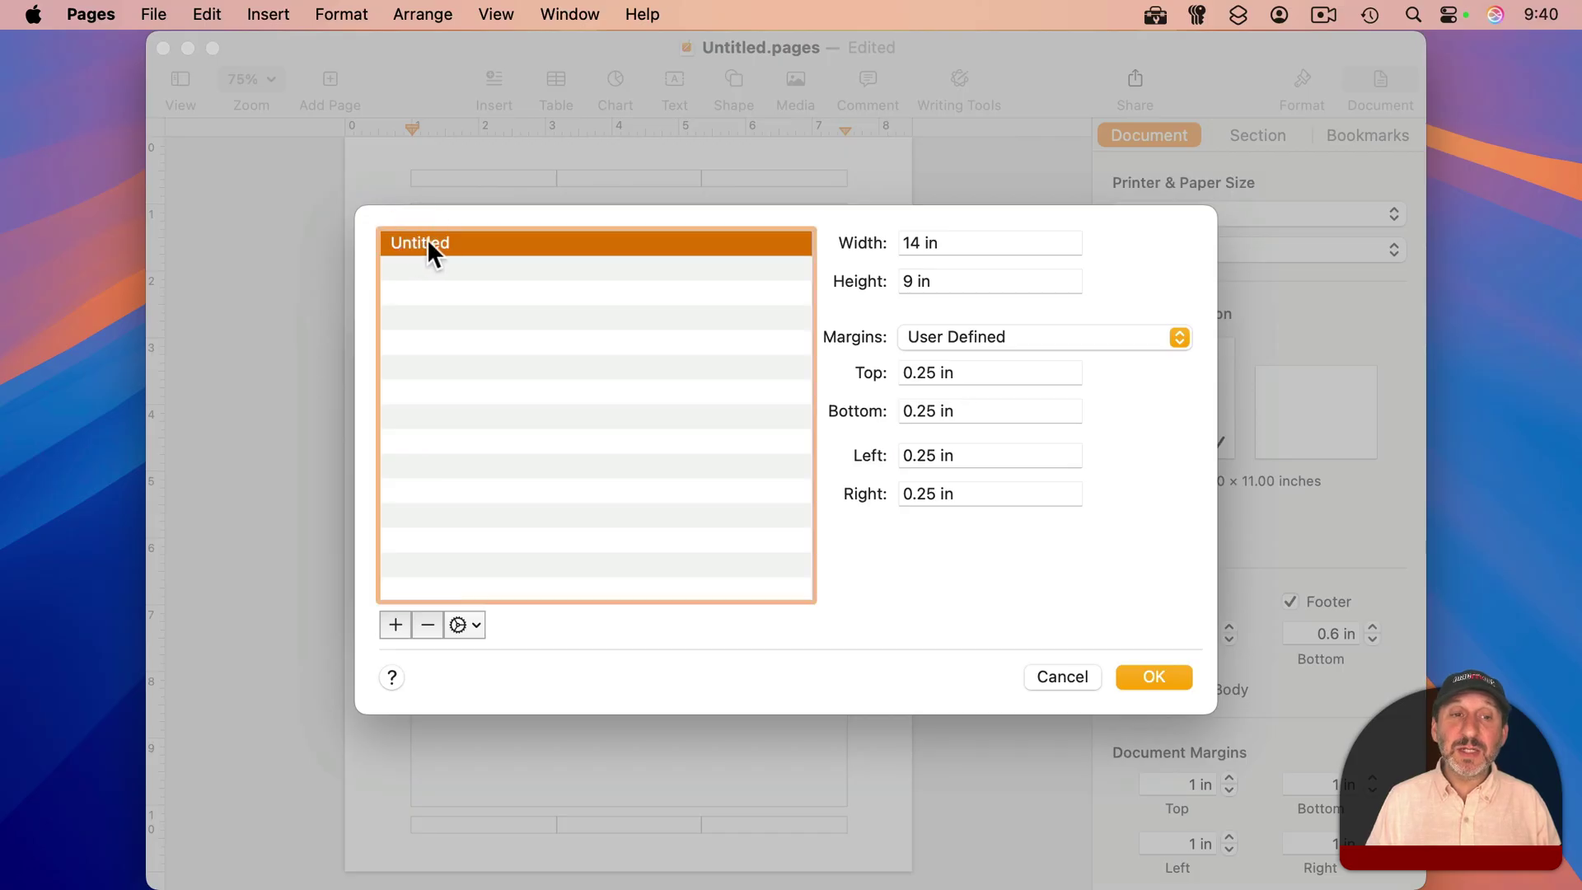
{"action": "left_click", "coordinate": [424, 239]}
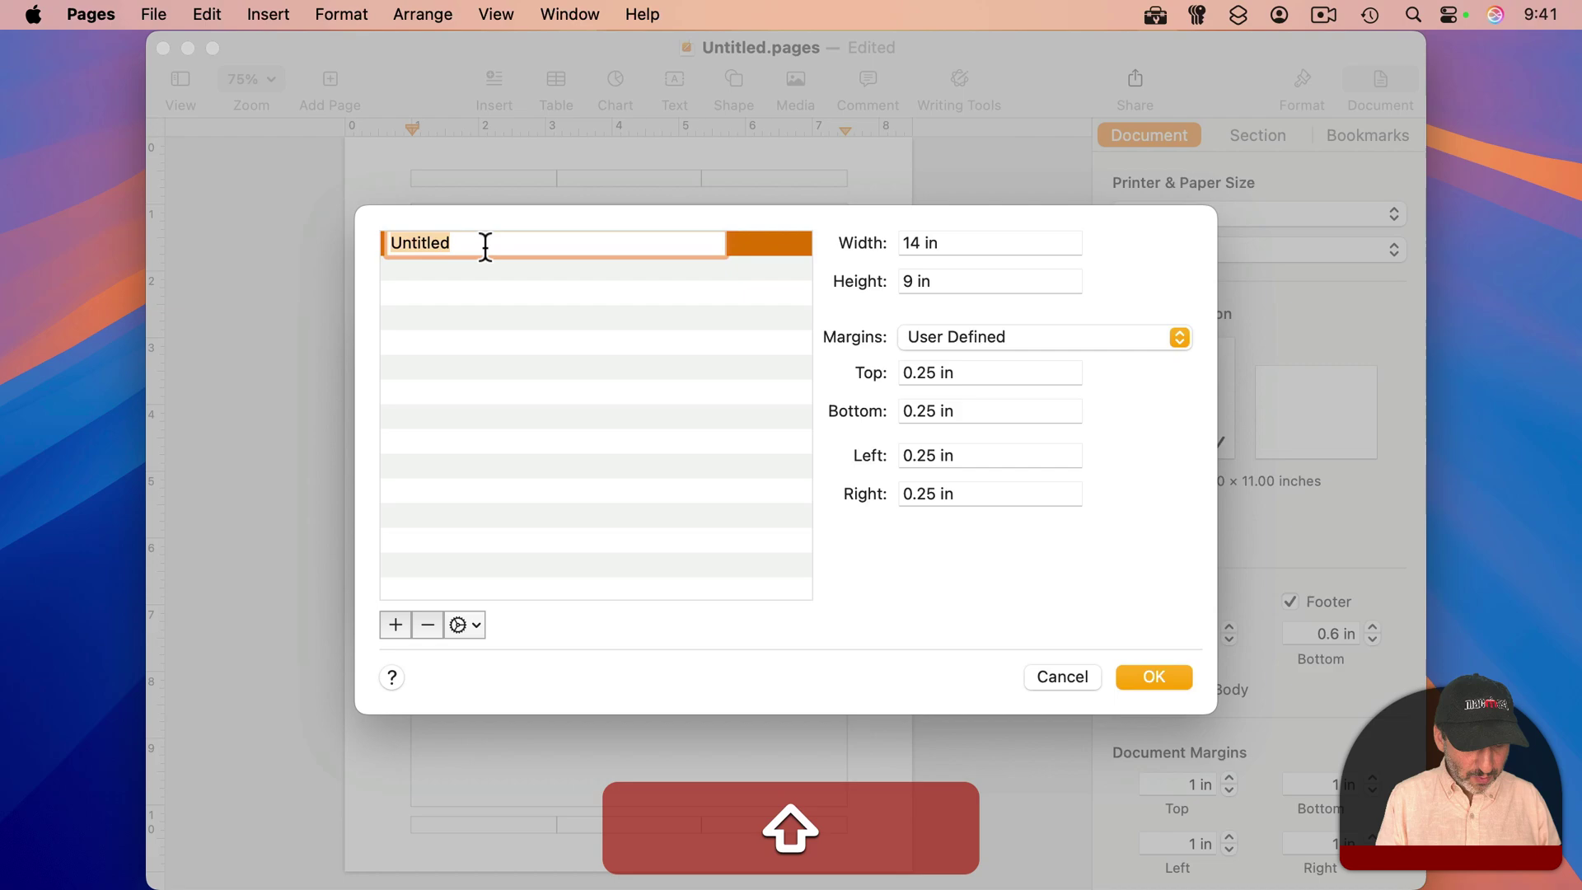
{"action": "type", "text": "Spe"}
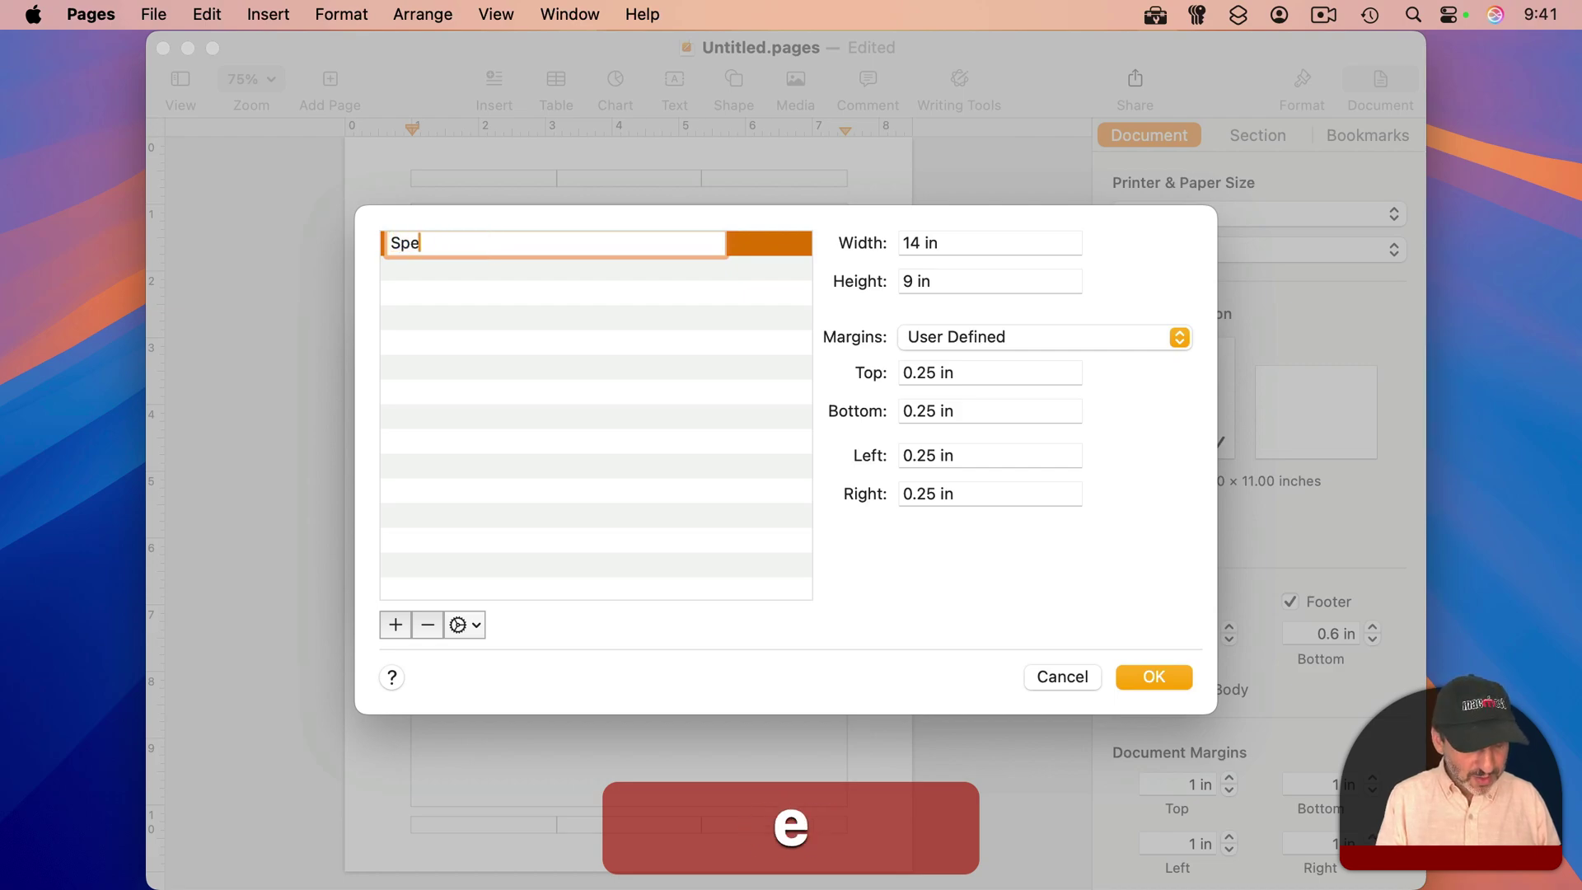
{"action": "type", "text": "cial "}
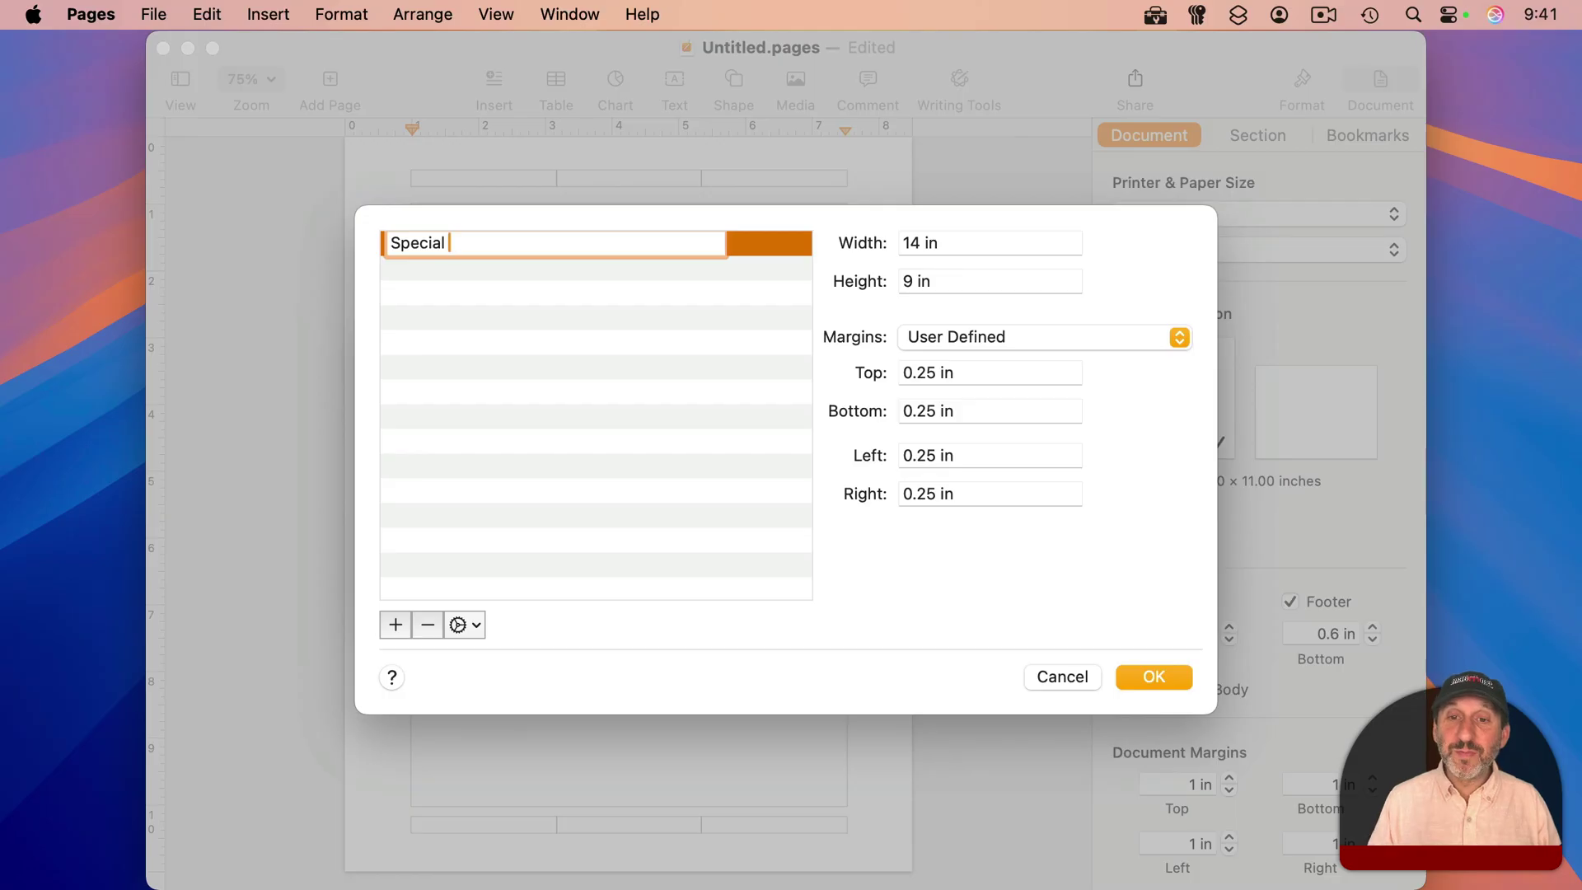
{"action": "type", "text": "14x"}
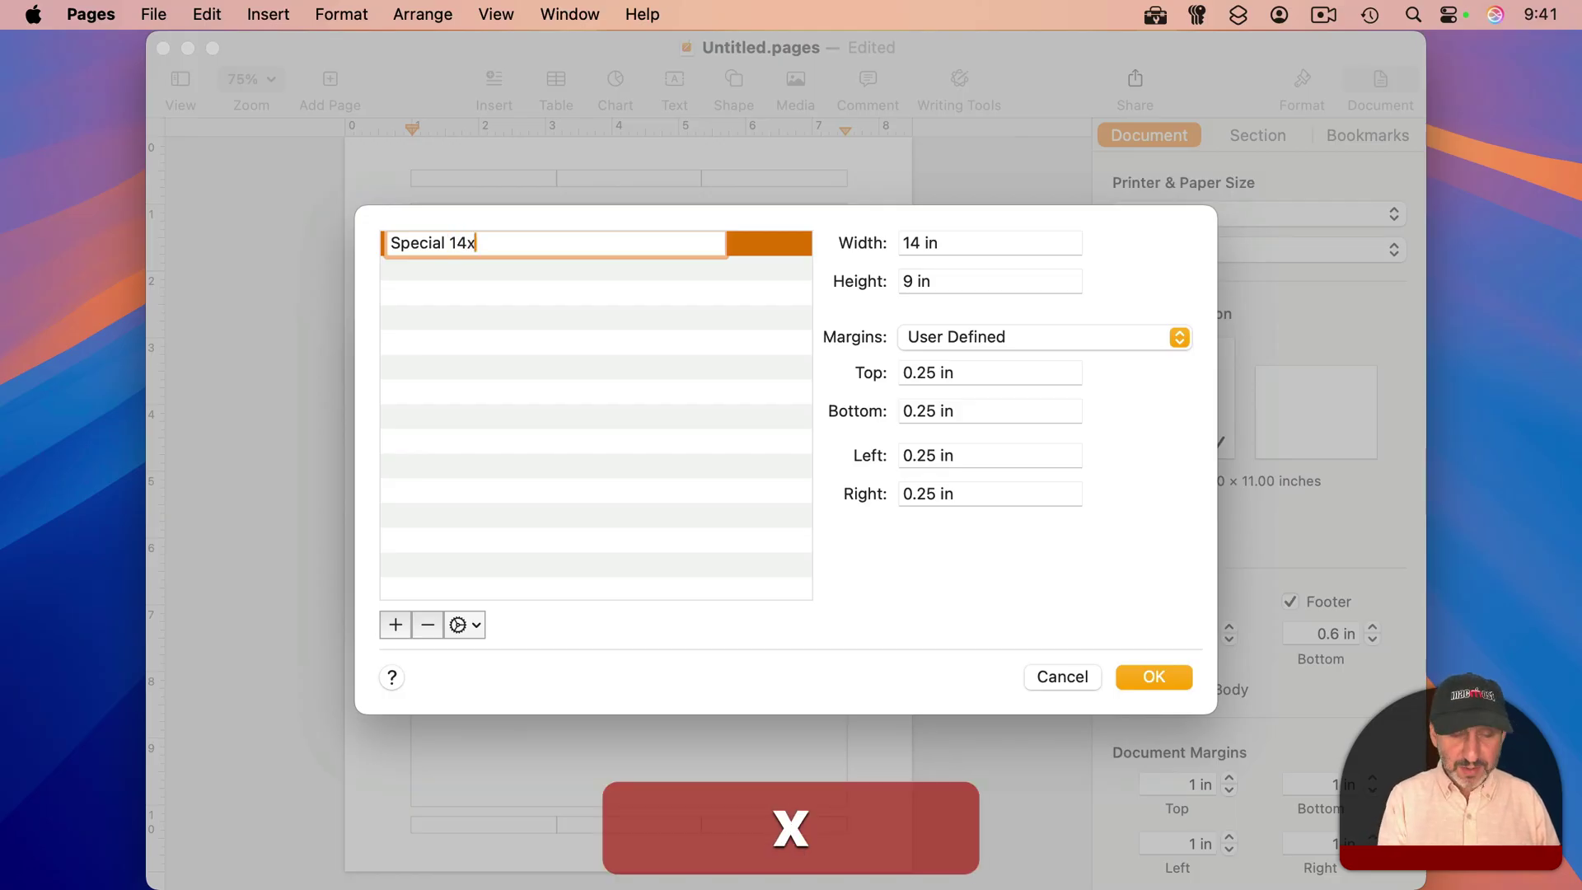
{"action": "type", "text": "9"}
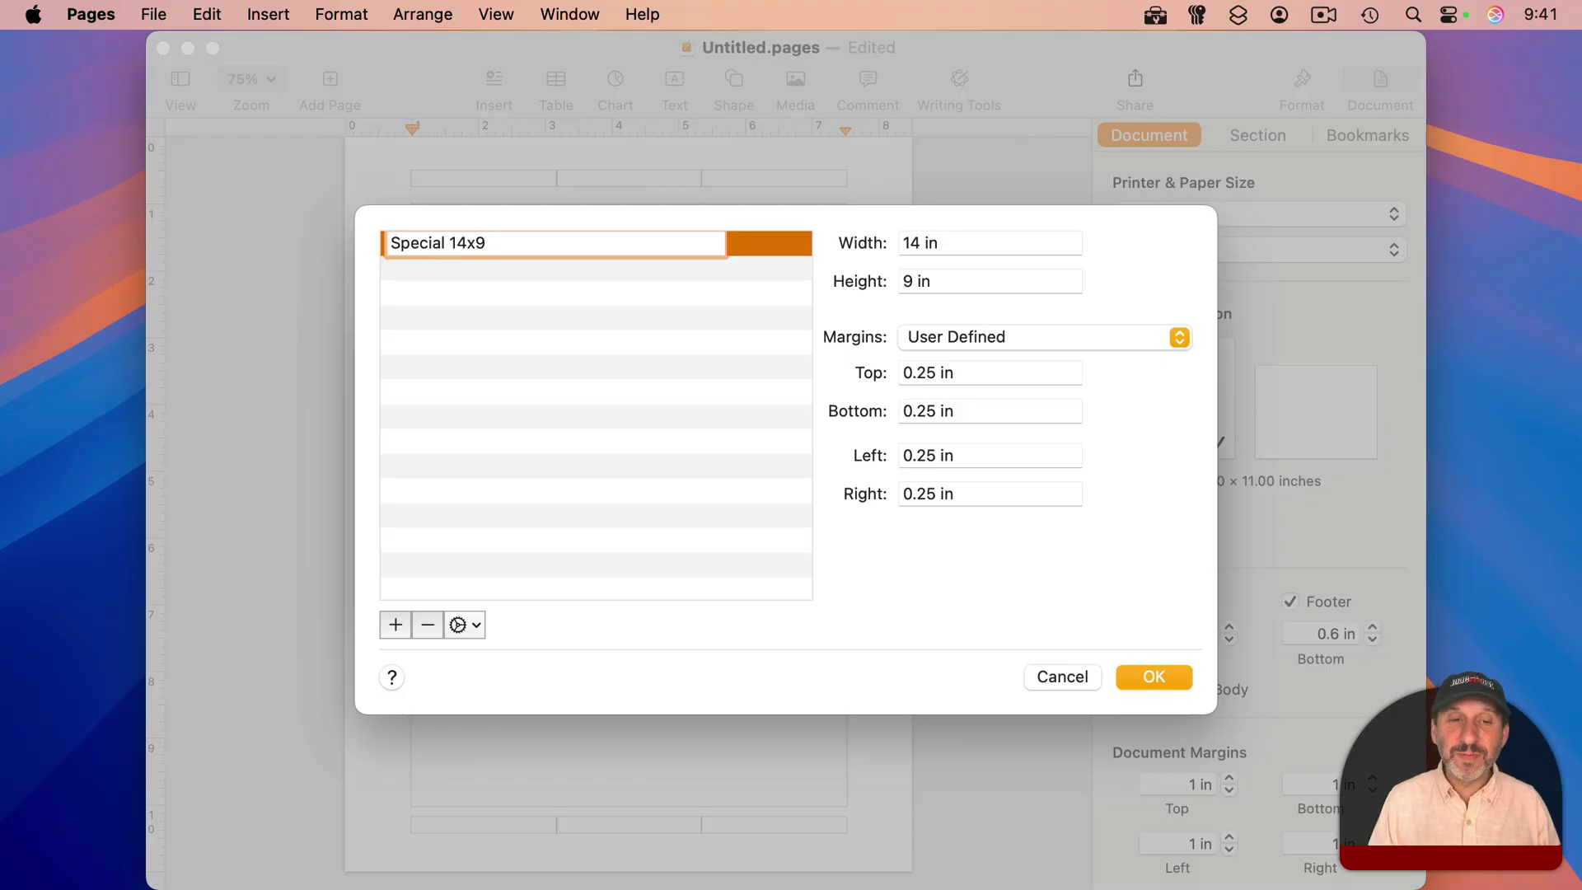
{"action": "left_click", "coordinate": [479, 309]}
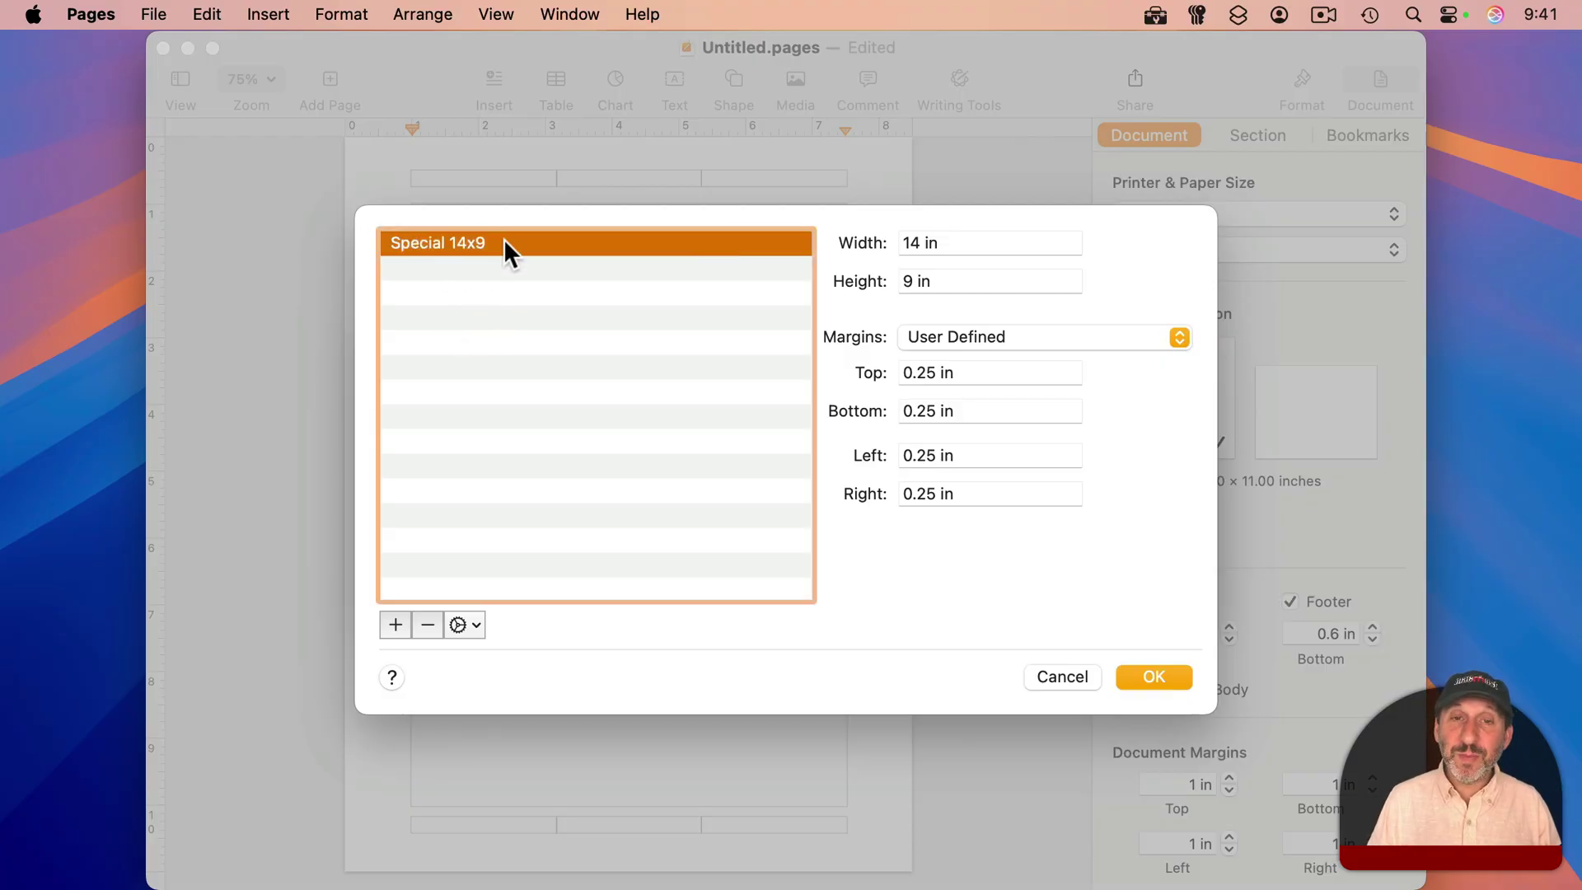
{"action": "left_click", "coordinate": [1162, 673]}
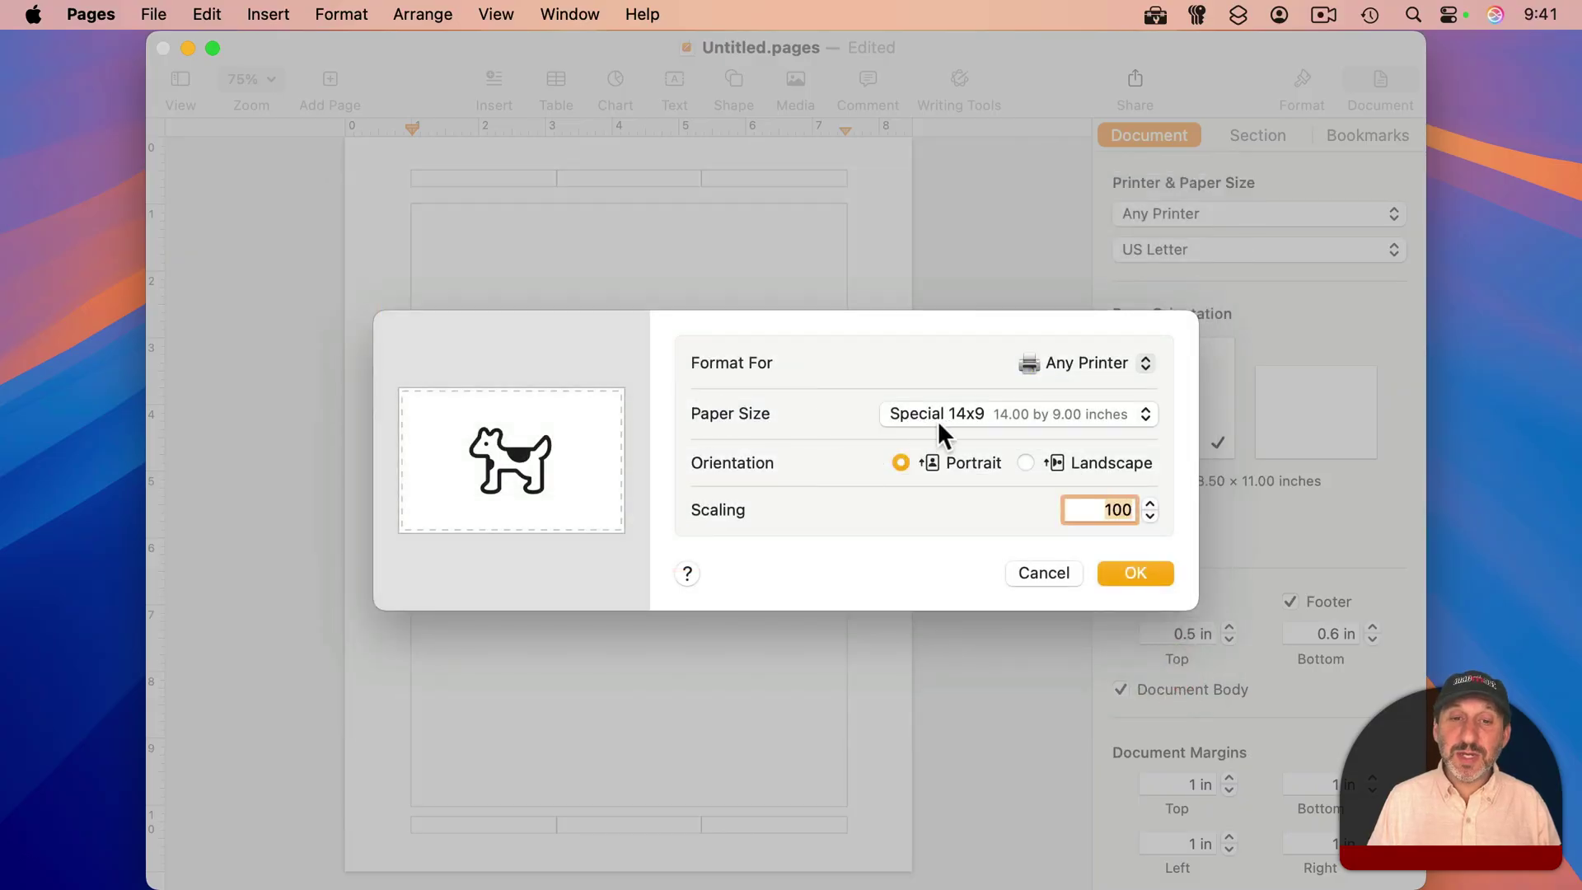
Apply the Special 14x9 page setup, format for Any Printer, and confirm Special 14x9 paper.
{"action": "left_click", "coordinate": [1117, 566]}
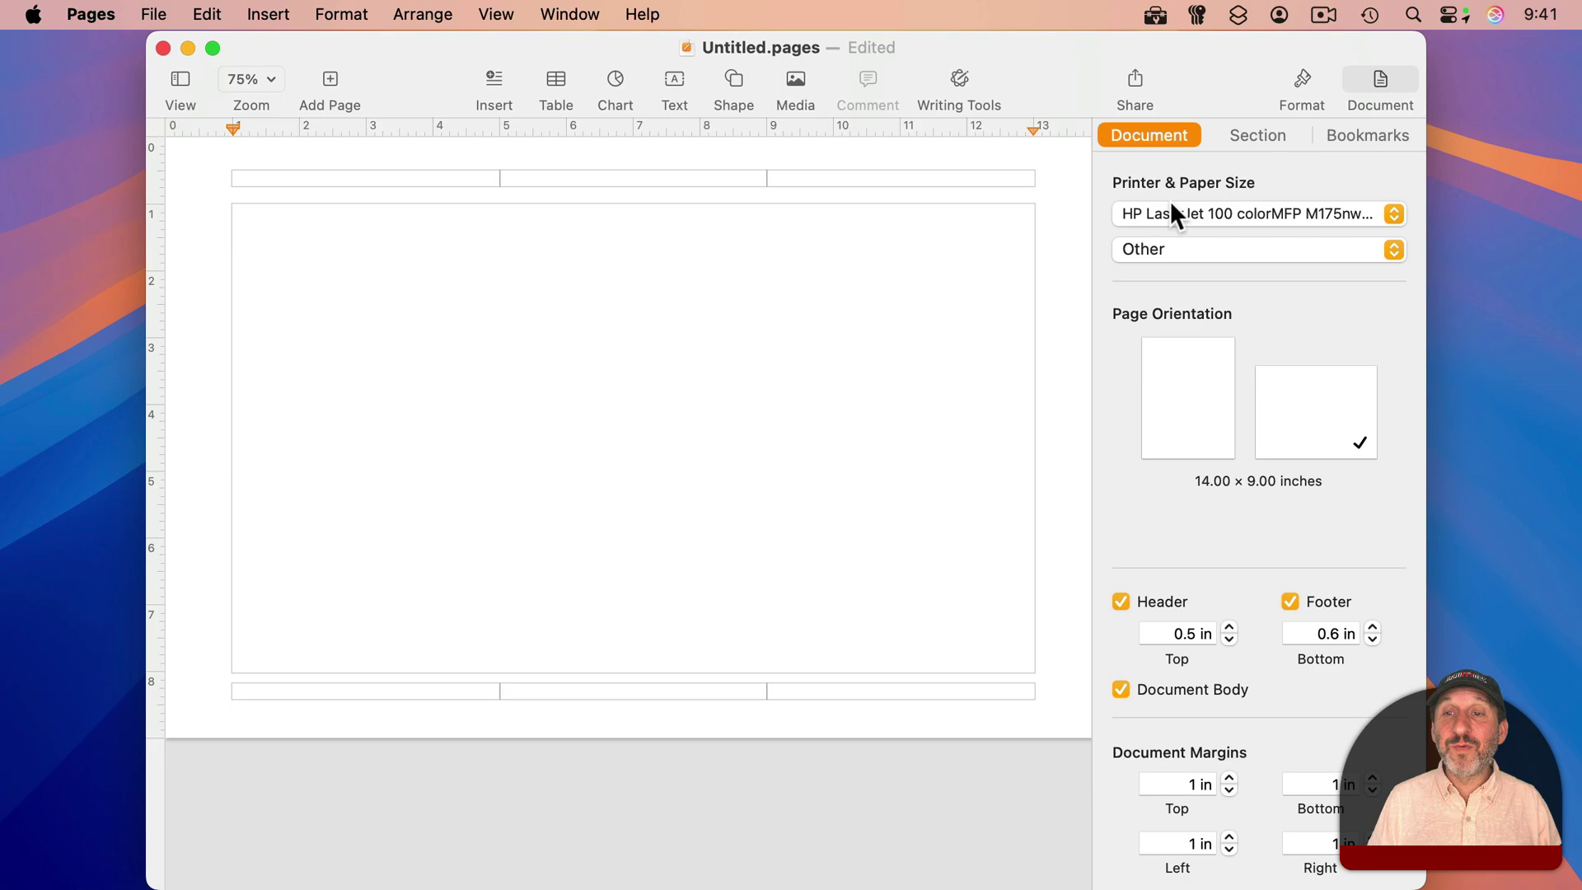
{"action": "left_click", "coordinate": [1214, 211]}
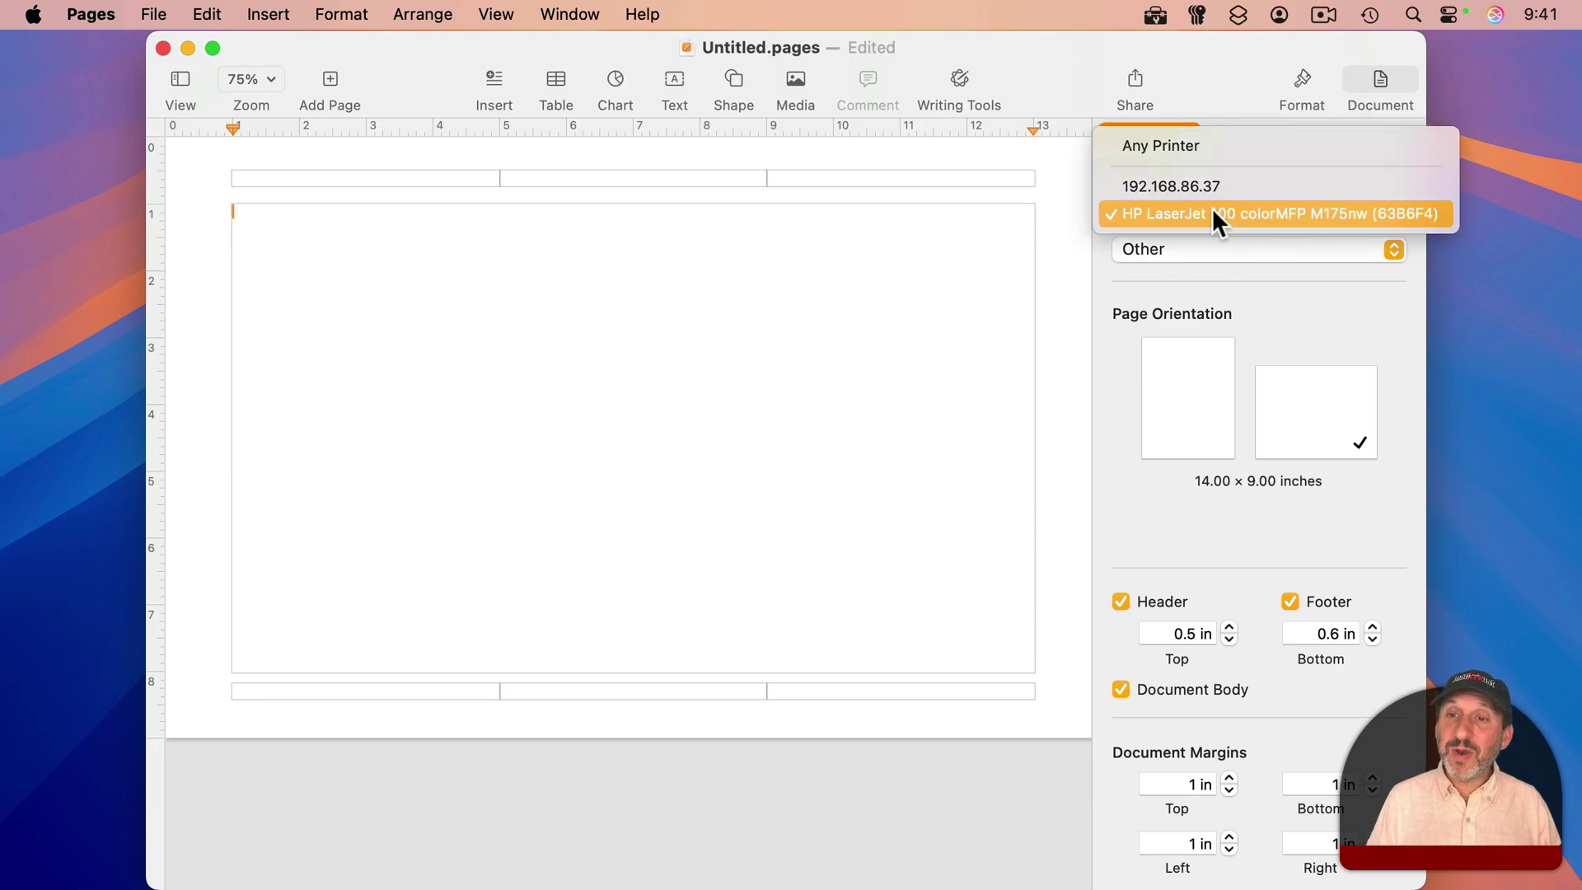
{"action": "left_click", "coordinate": [1205, 151]}
{"action": "left_click", "coordinate": [1167, 250]}
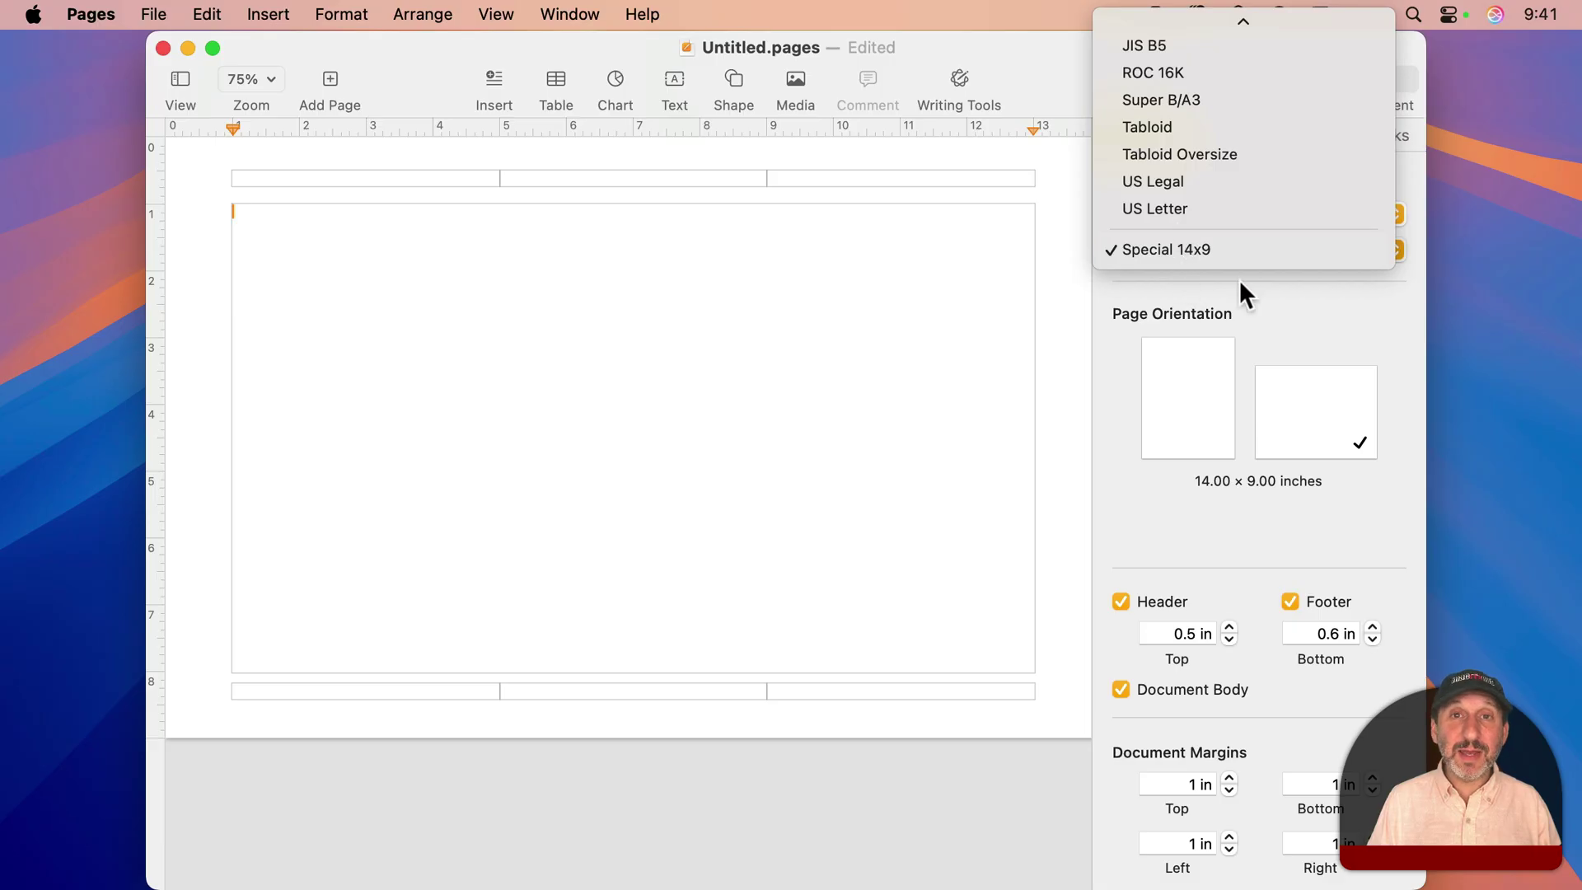
{"action": "left_click", "coordinate": [1241, 279]}
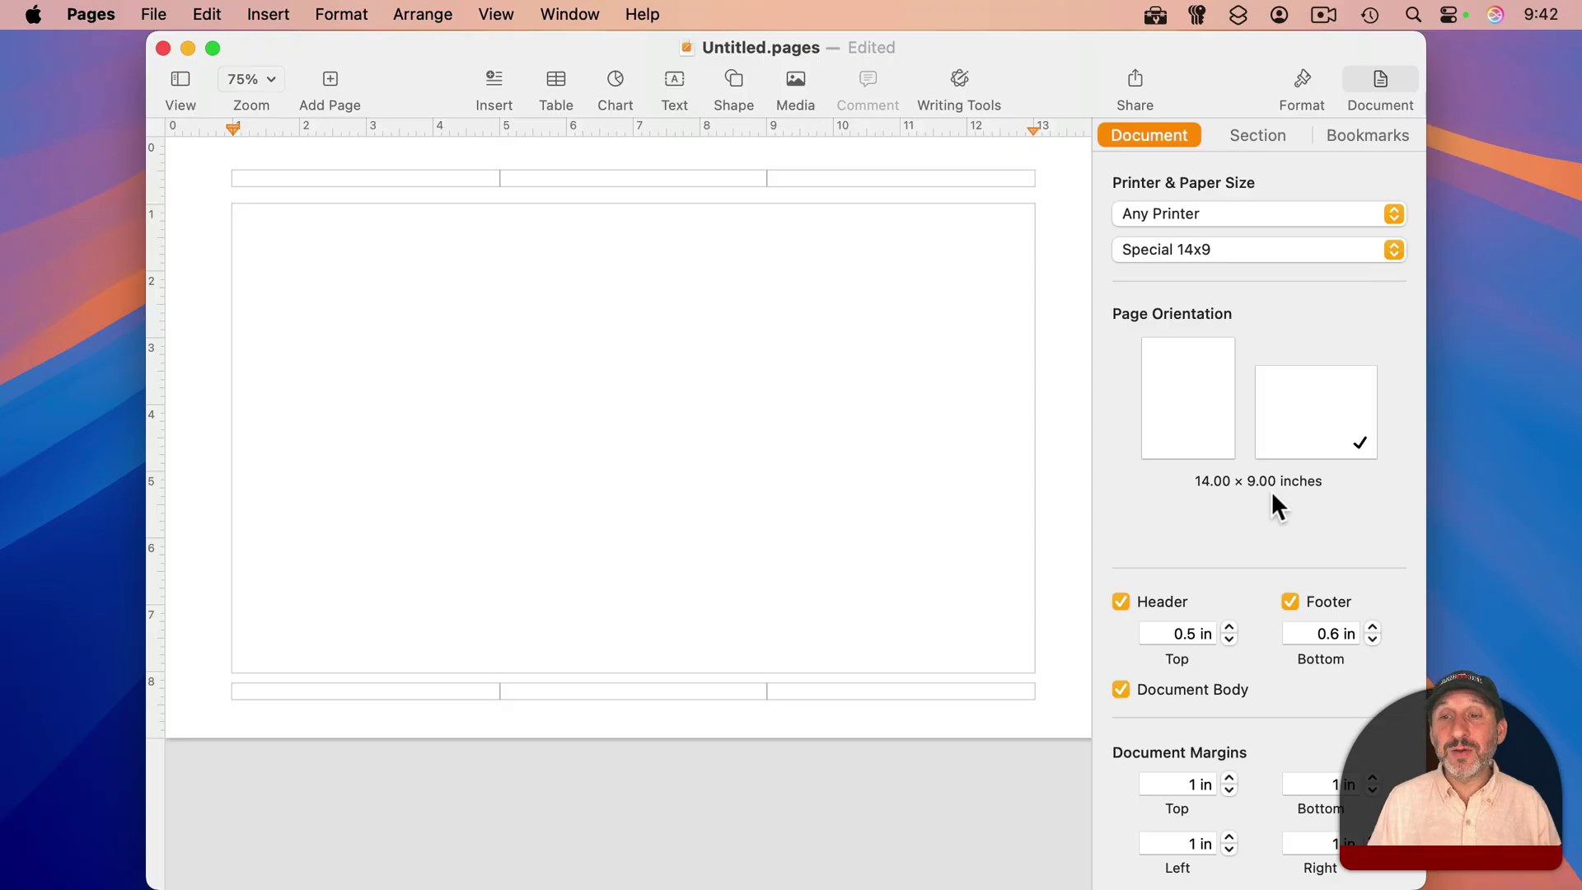
{"action": "left_click", "coordinate": [1196, 398]}
{"action": "left_click", "coordinate": [1307, 420]}
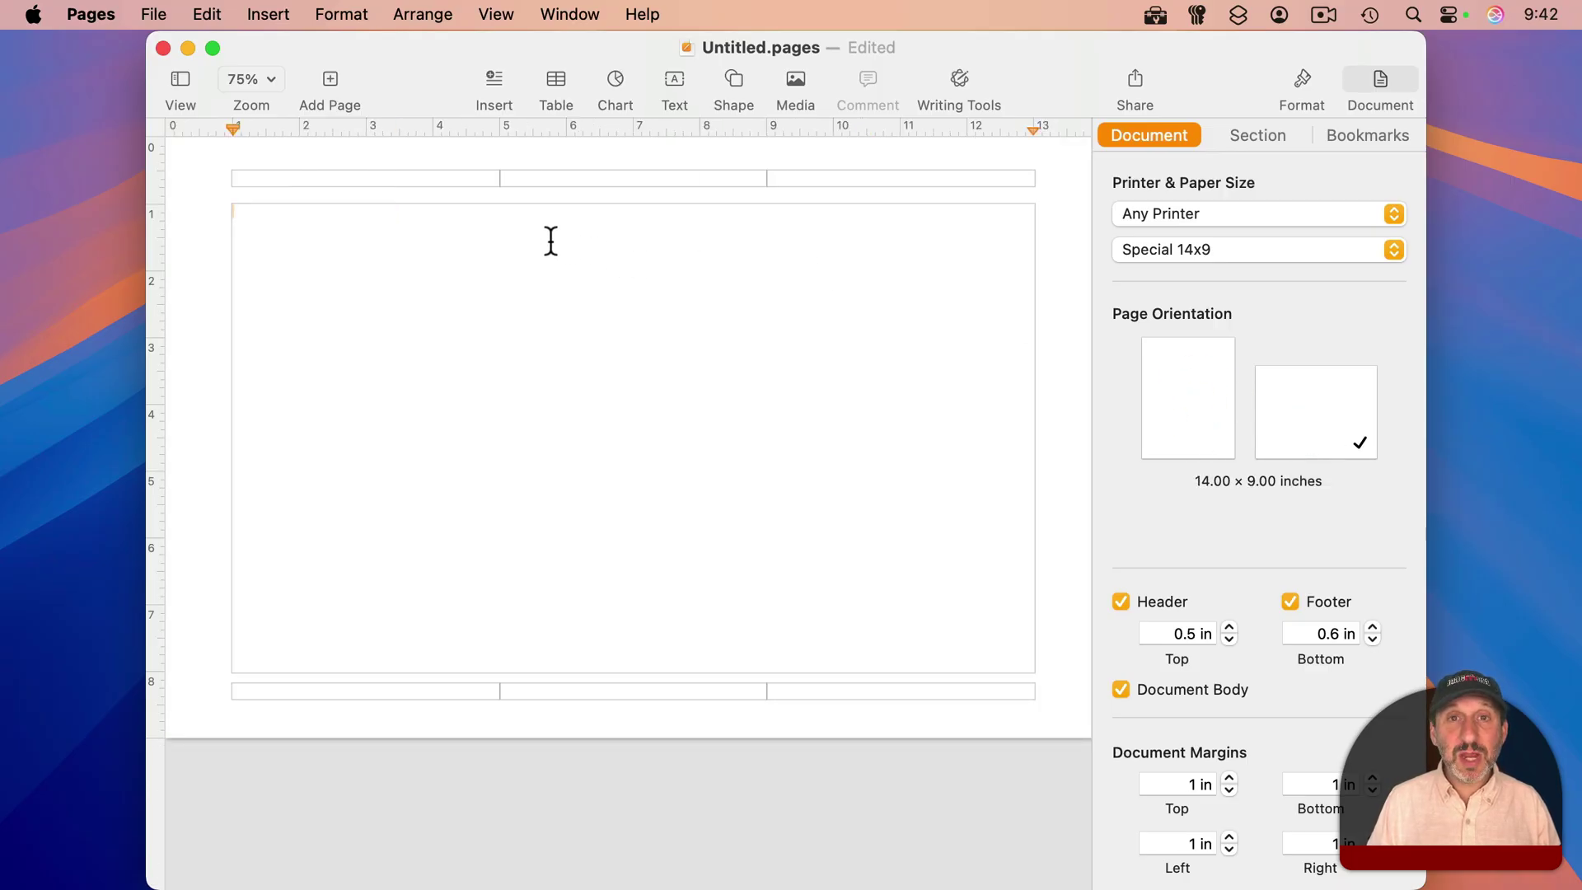
{"action": "scroll", "coordinate": [1245, 508], "scroll_direction": "down", "scroll_amount": 1}
{"action": "scroll", "coordinate": [1236, 519], "scroll_direction": "down", "scroll_amount": 4}
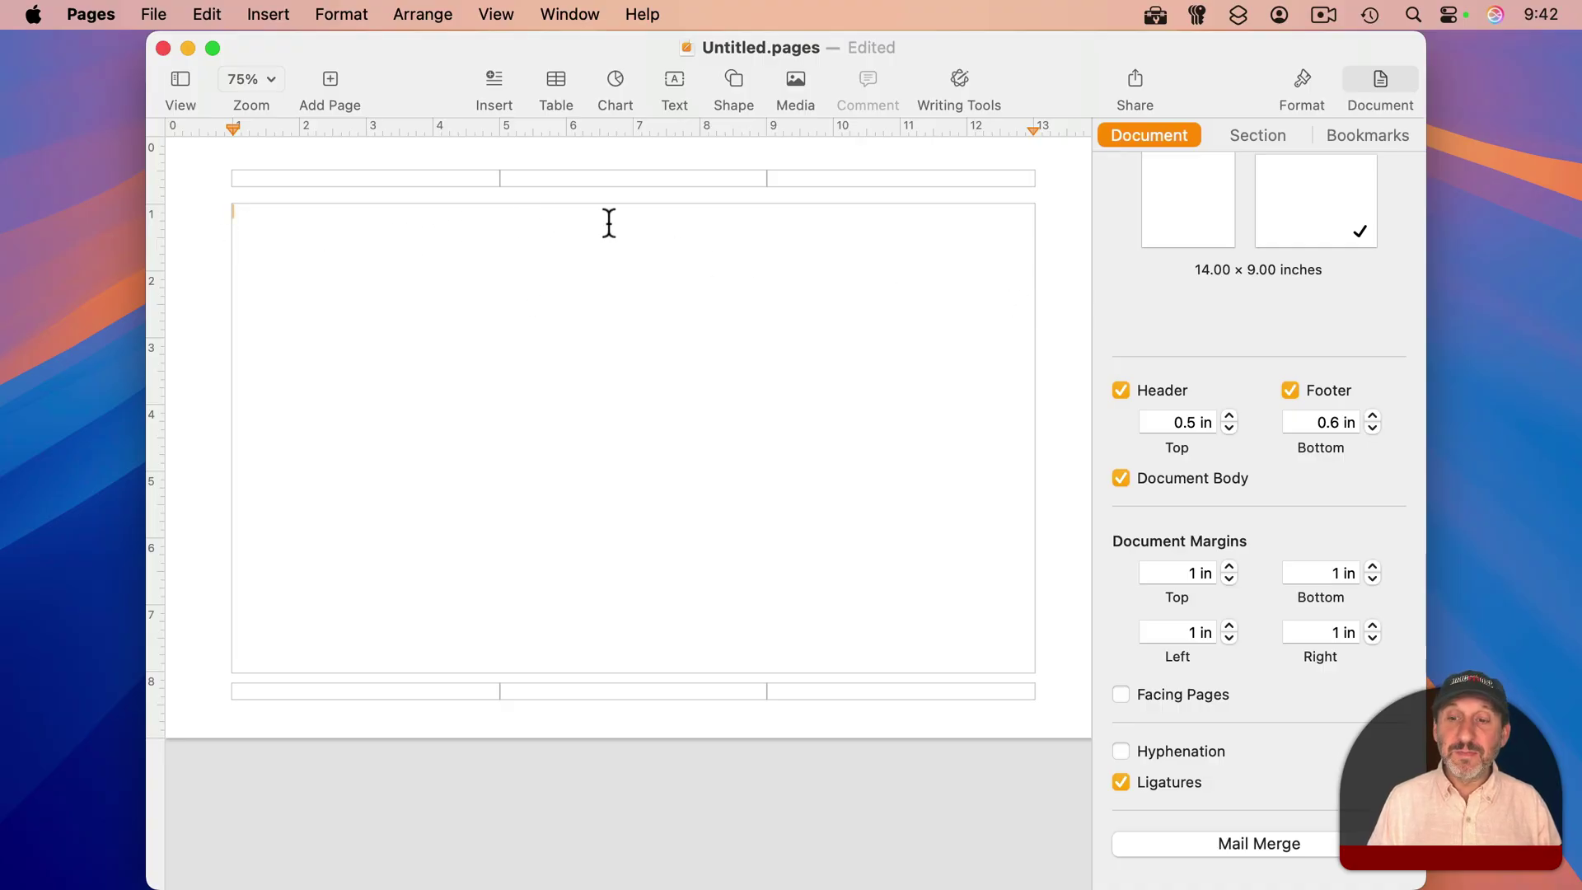
{"action": "scroll", "coordinate": [1186, 350], "scroll_direction": "up", "scroll_amount": 5}
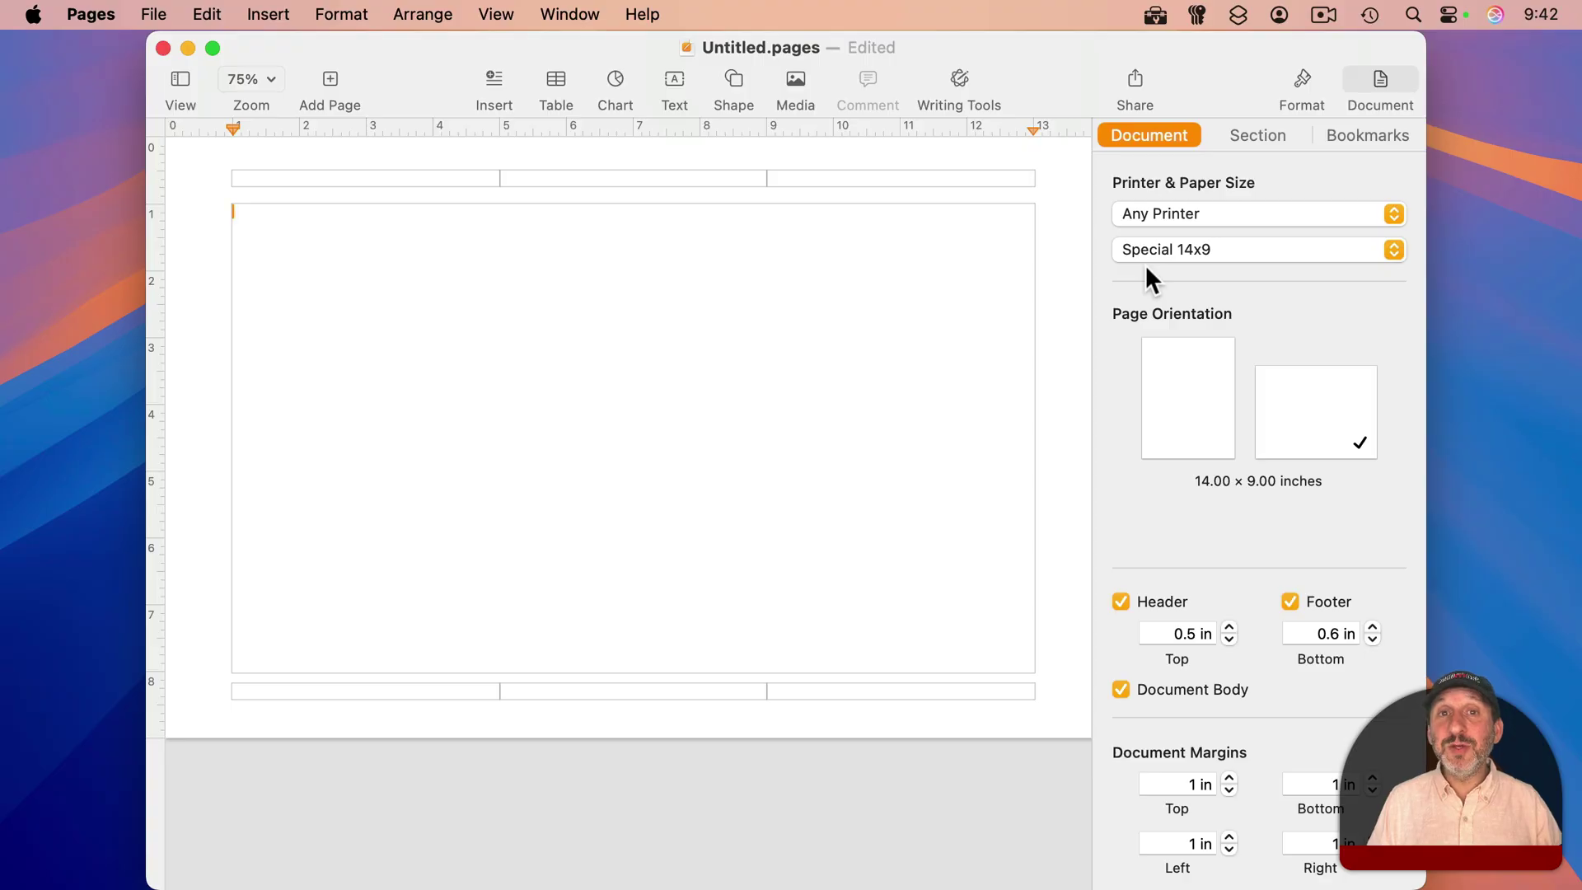
{"action": "left_click", "coordinate": [1159, 211]}
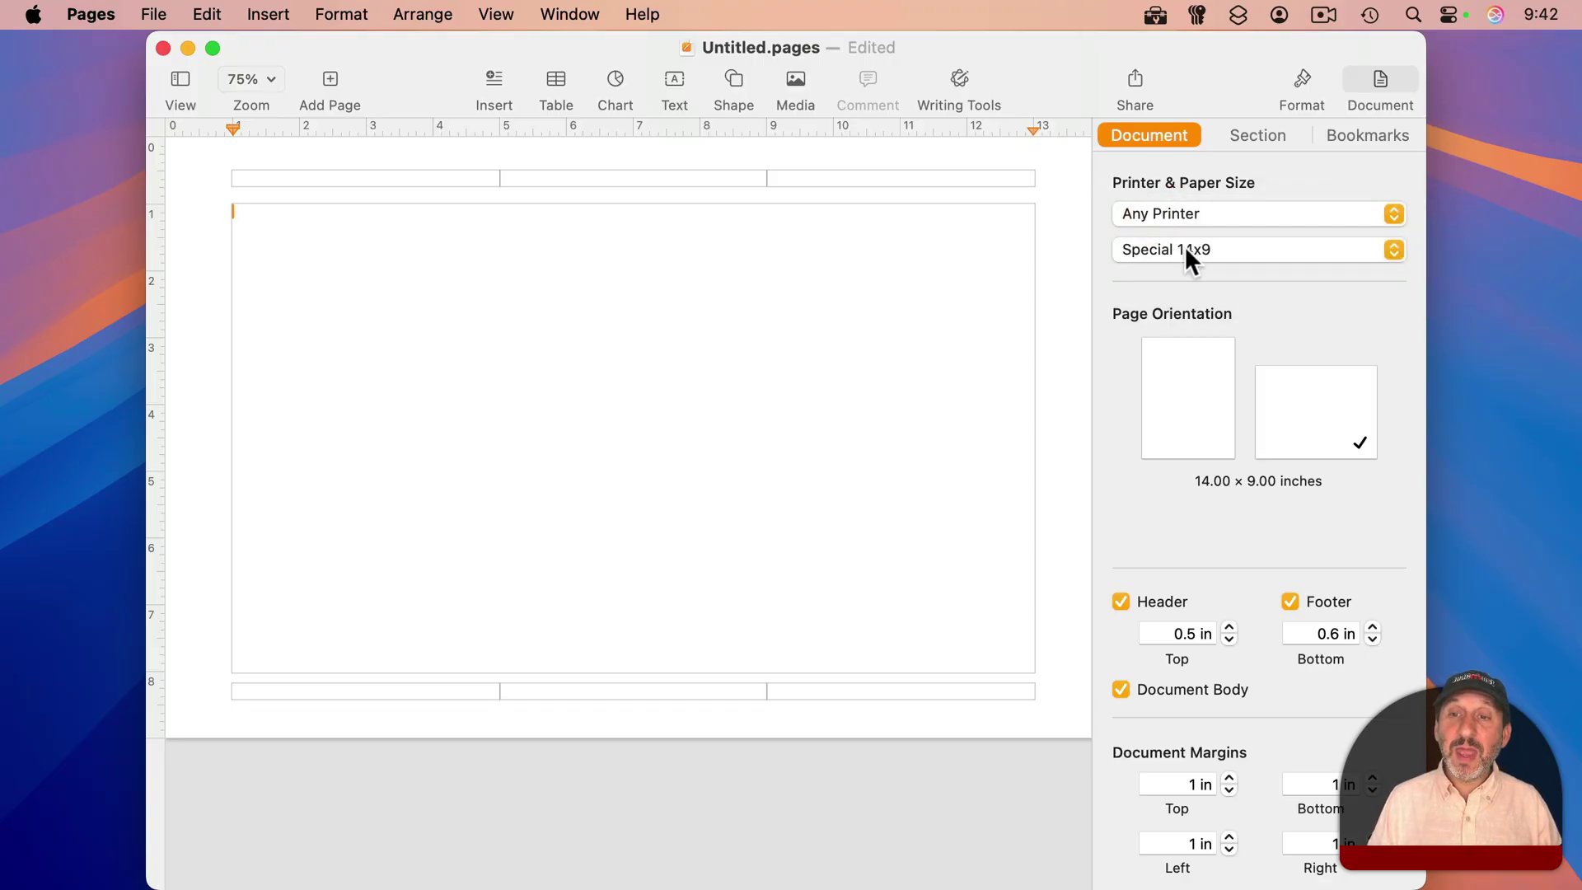
{"action": "left_click", "coordinate": [1185, 249]}
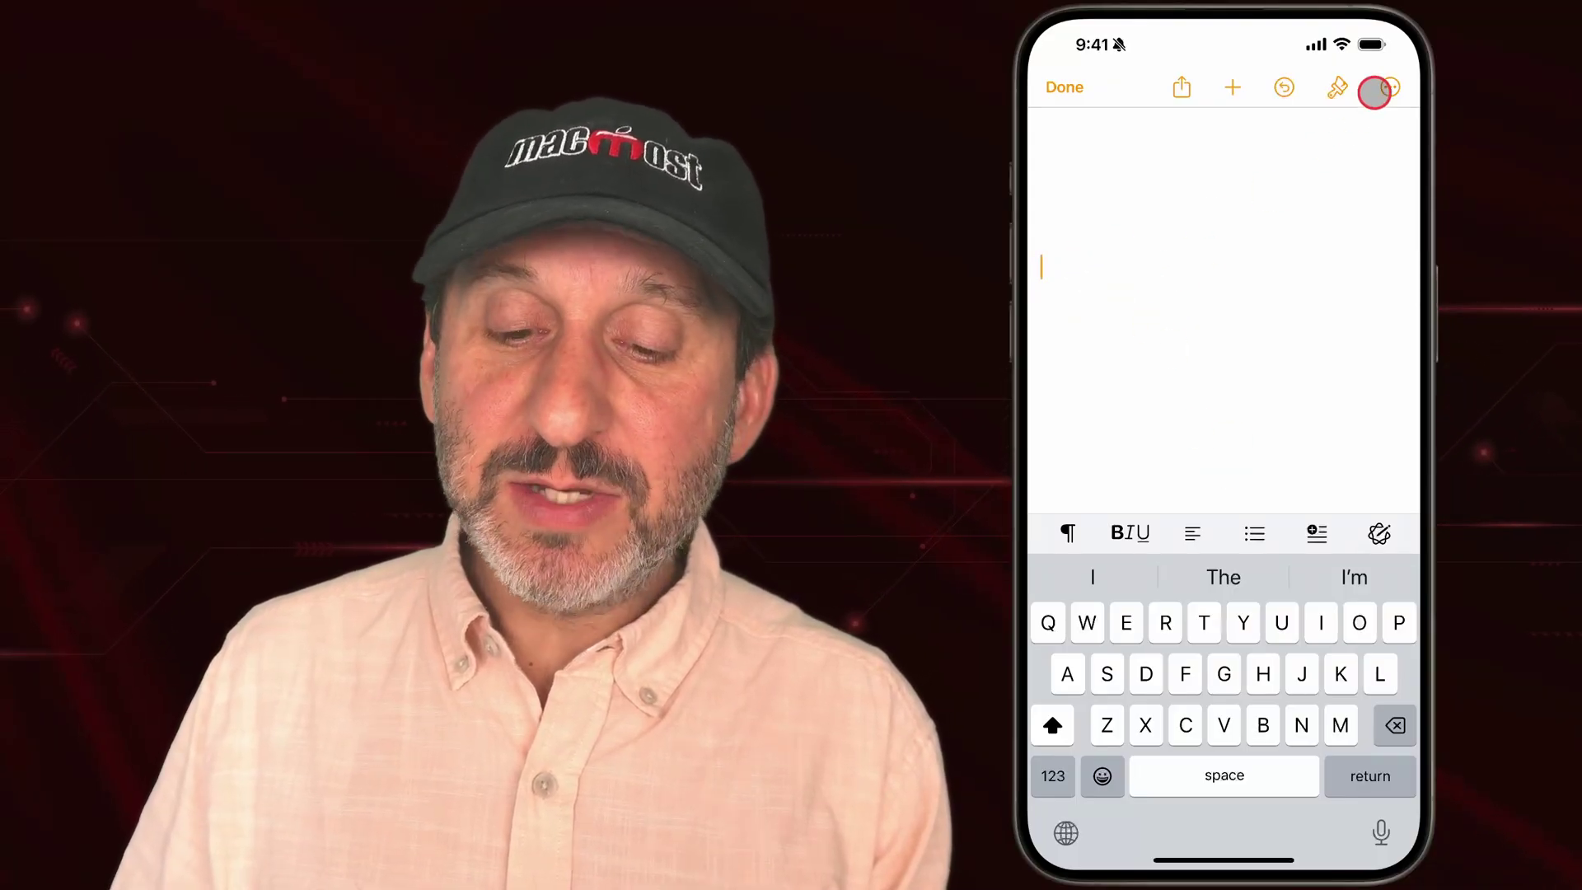
On the iPhone, open Custom Size under Document Options > Document Setup.
{"action": "left_click", "coordinate": [1390, 80]}
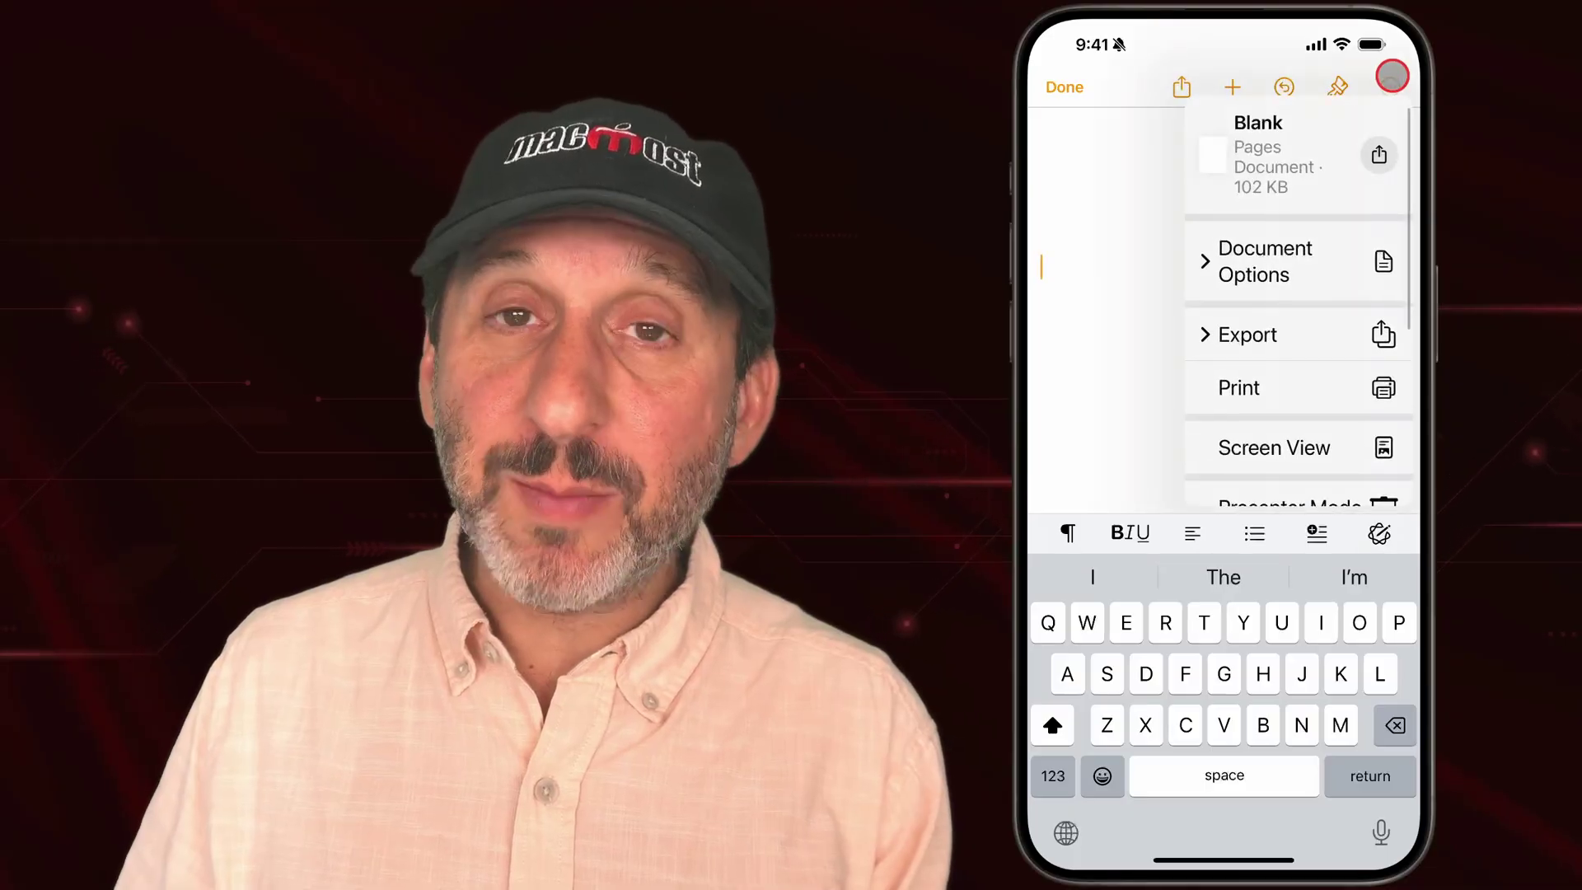
{"action": "left_click", "coordinate": [1292, 259]}
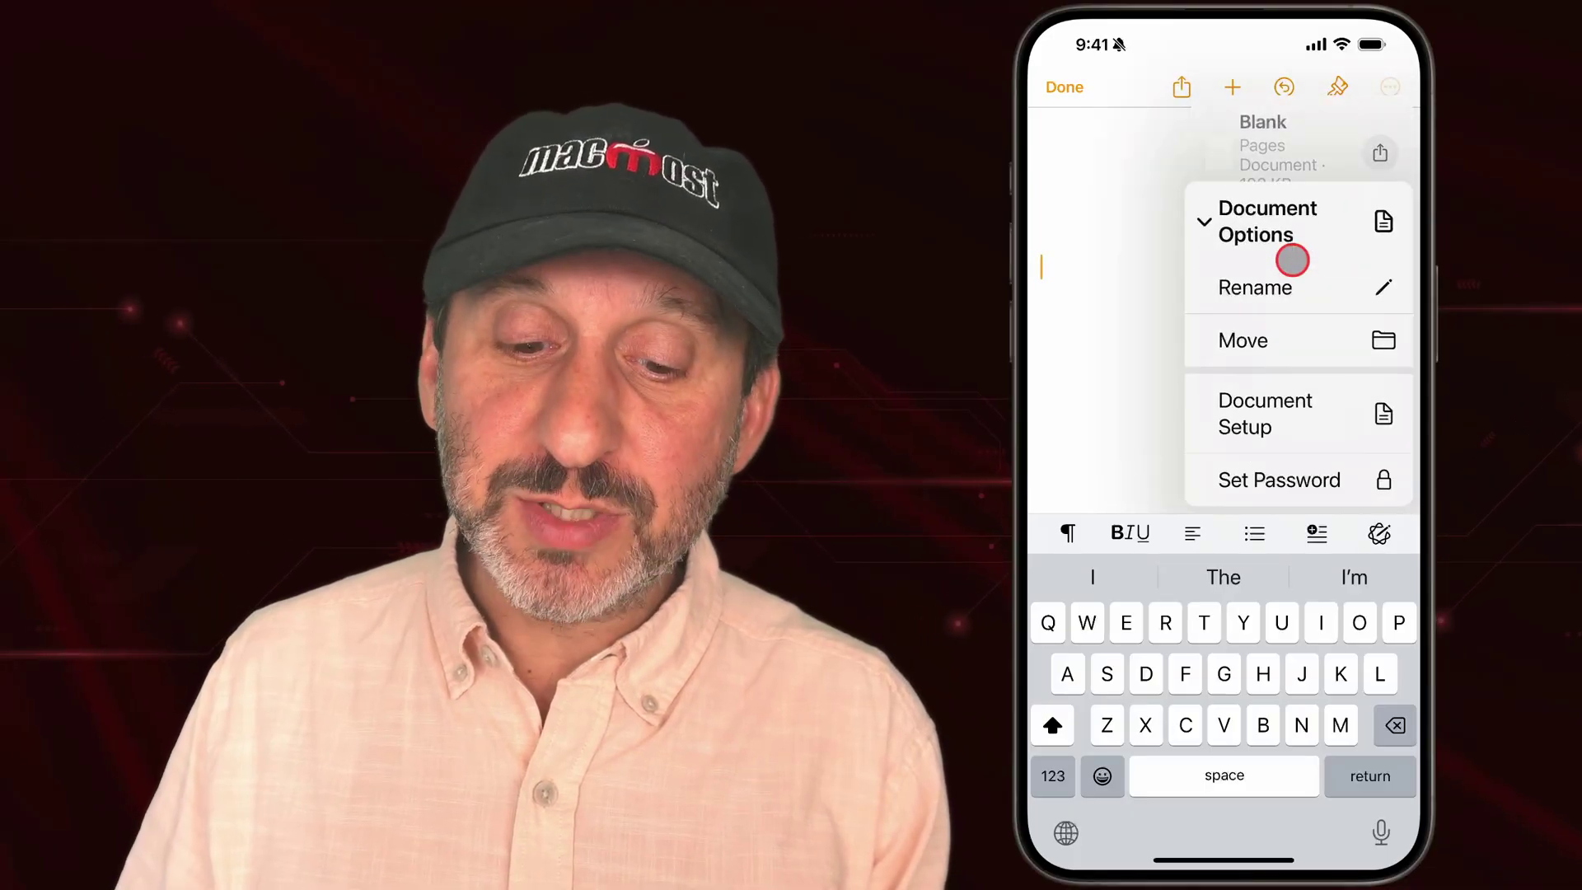
{"action": "left_click", "coordinate": [1271, 415]}
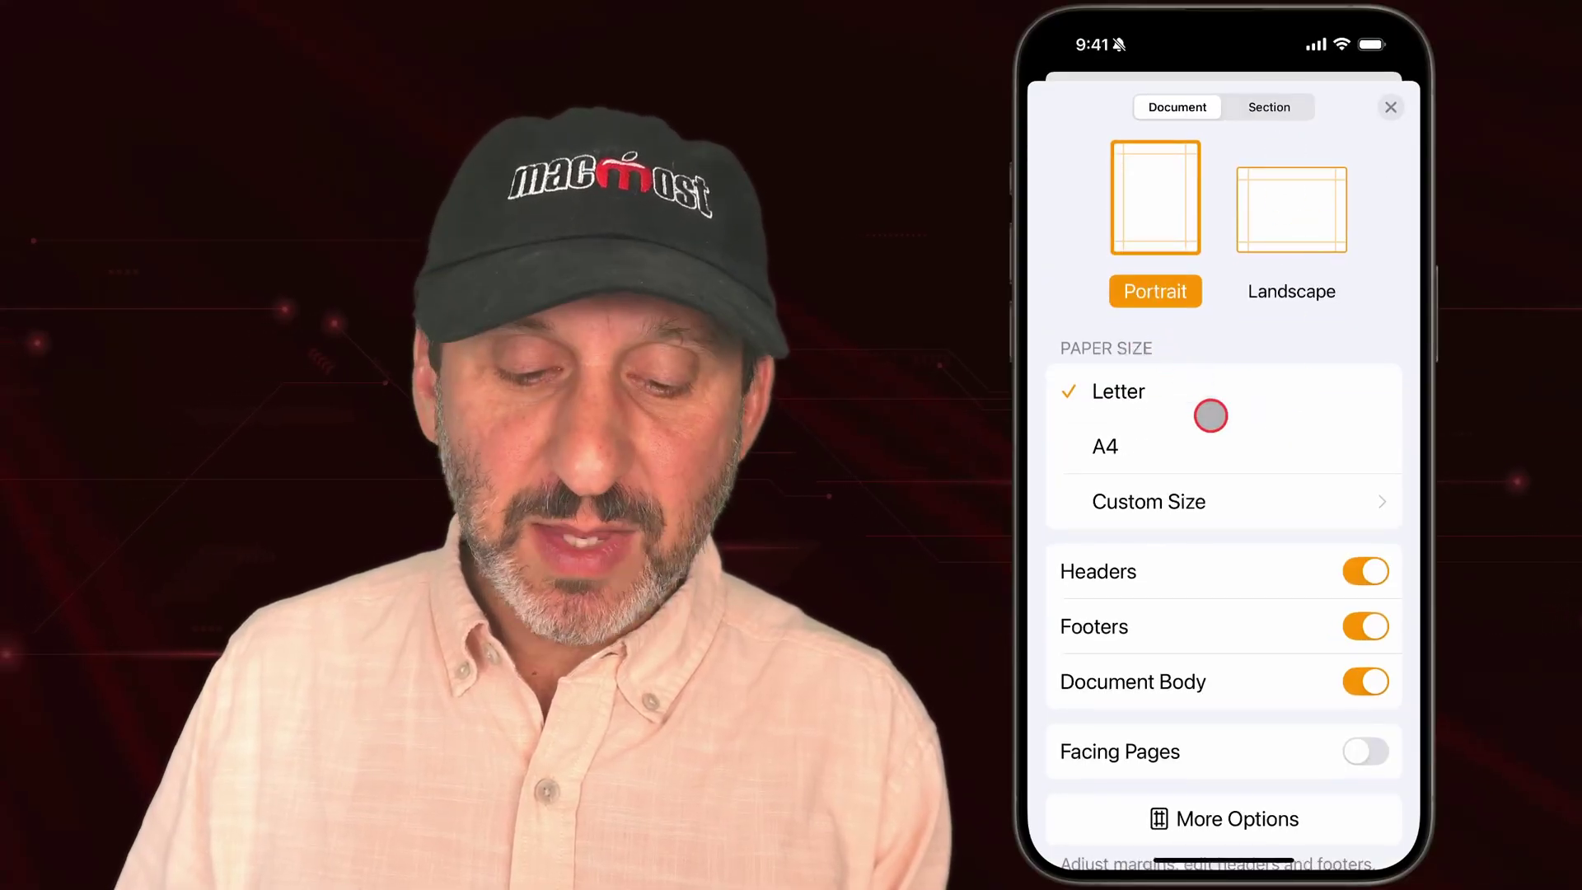
{"action": "left_click", "coordinate": [1145, 502]}
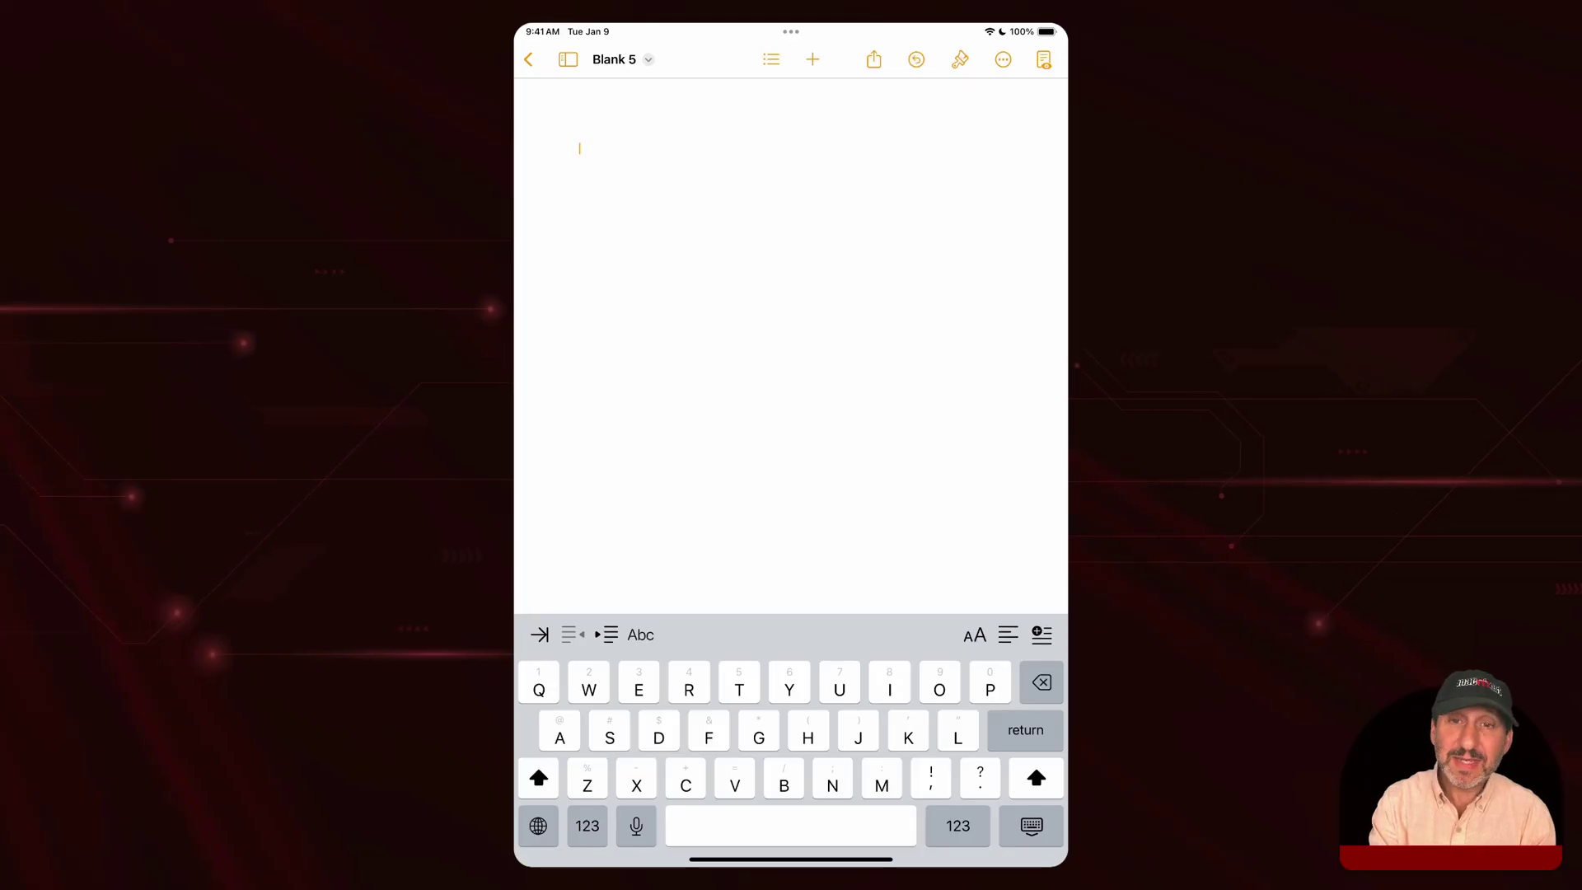
On the iPad, open Blank 5's Custom Size settings via Document Options > Document Setup.
{"action": "left_click", "coordinate": [615, 59]}
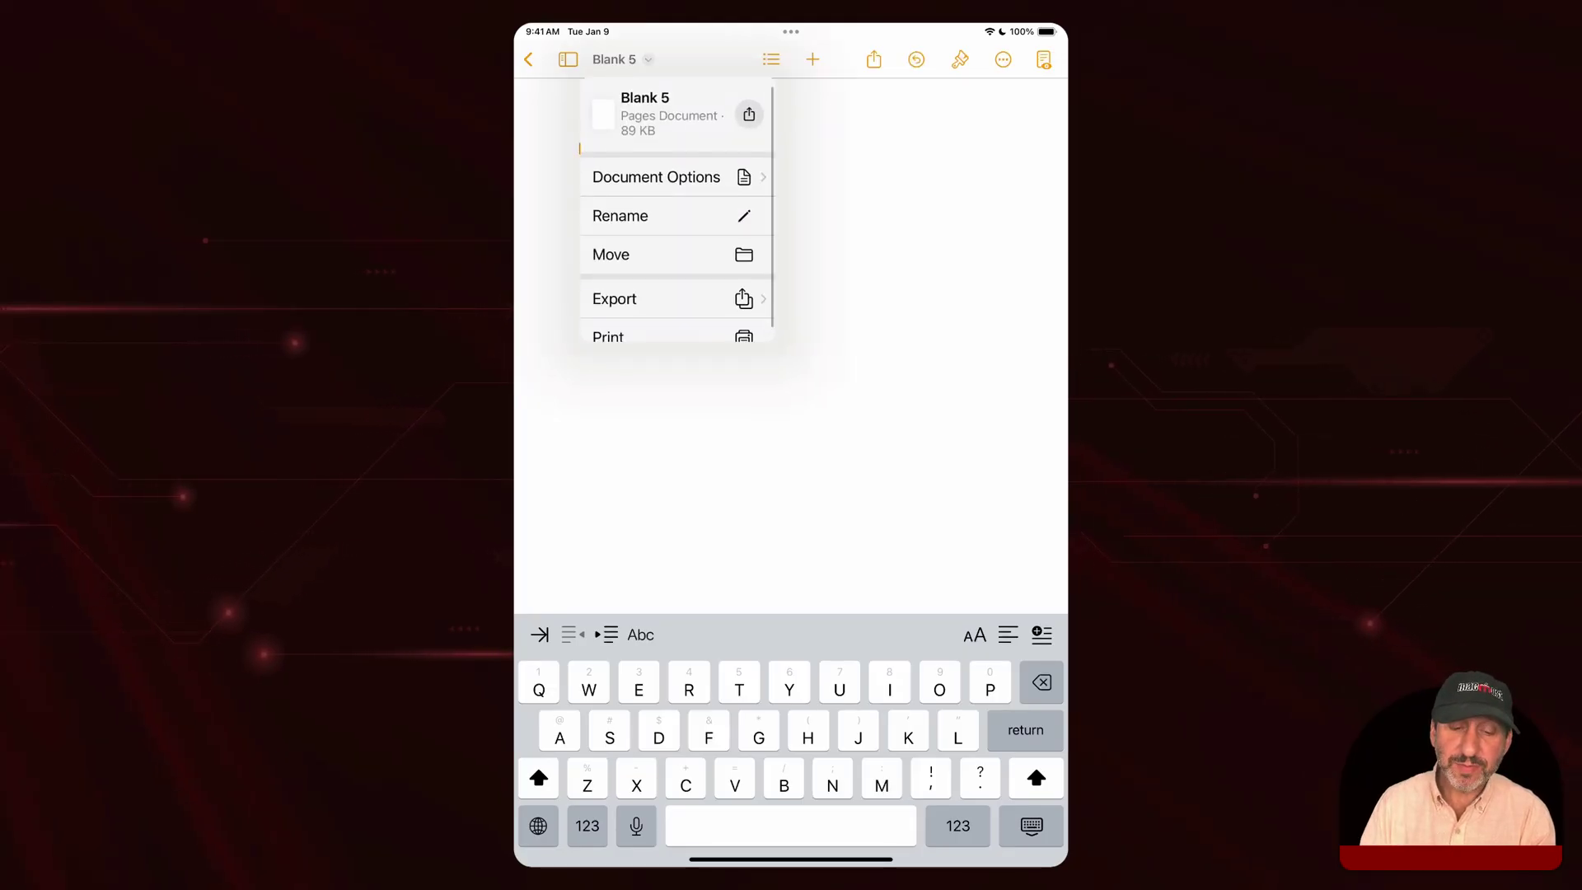
{"action": "left_click", "coordinate": [655, 176]}
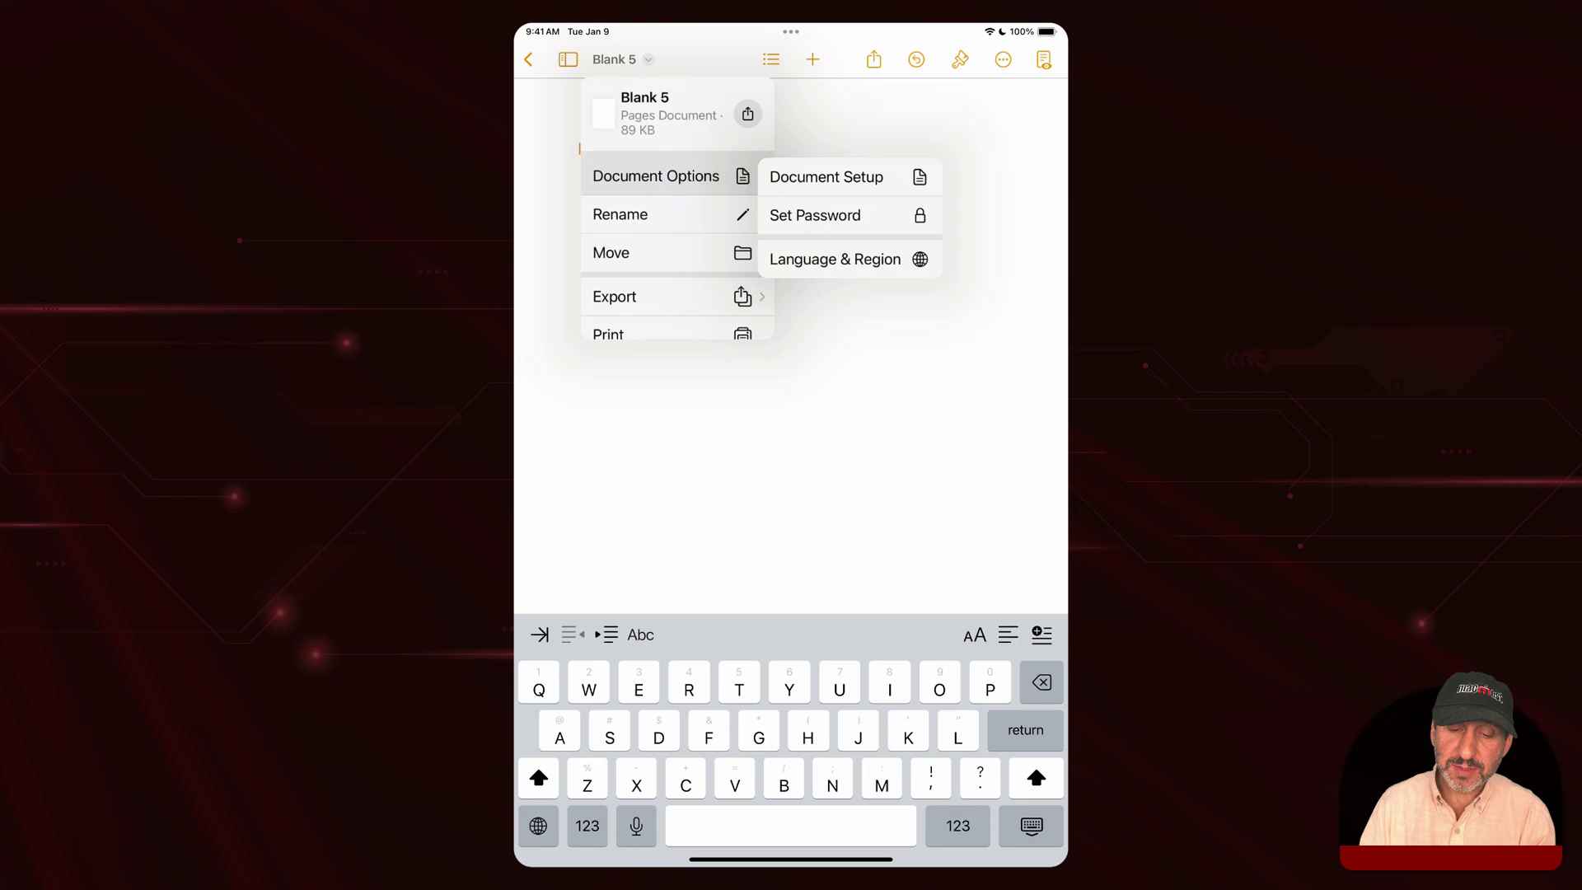
{"action": "left_click", "coordinate": [826, 177]}
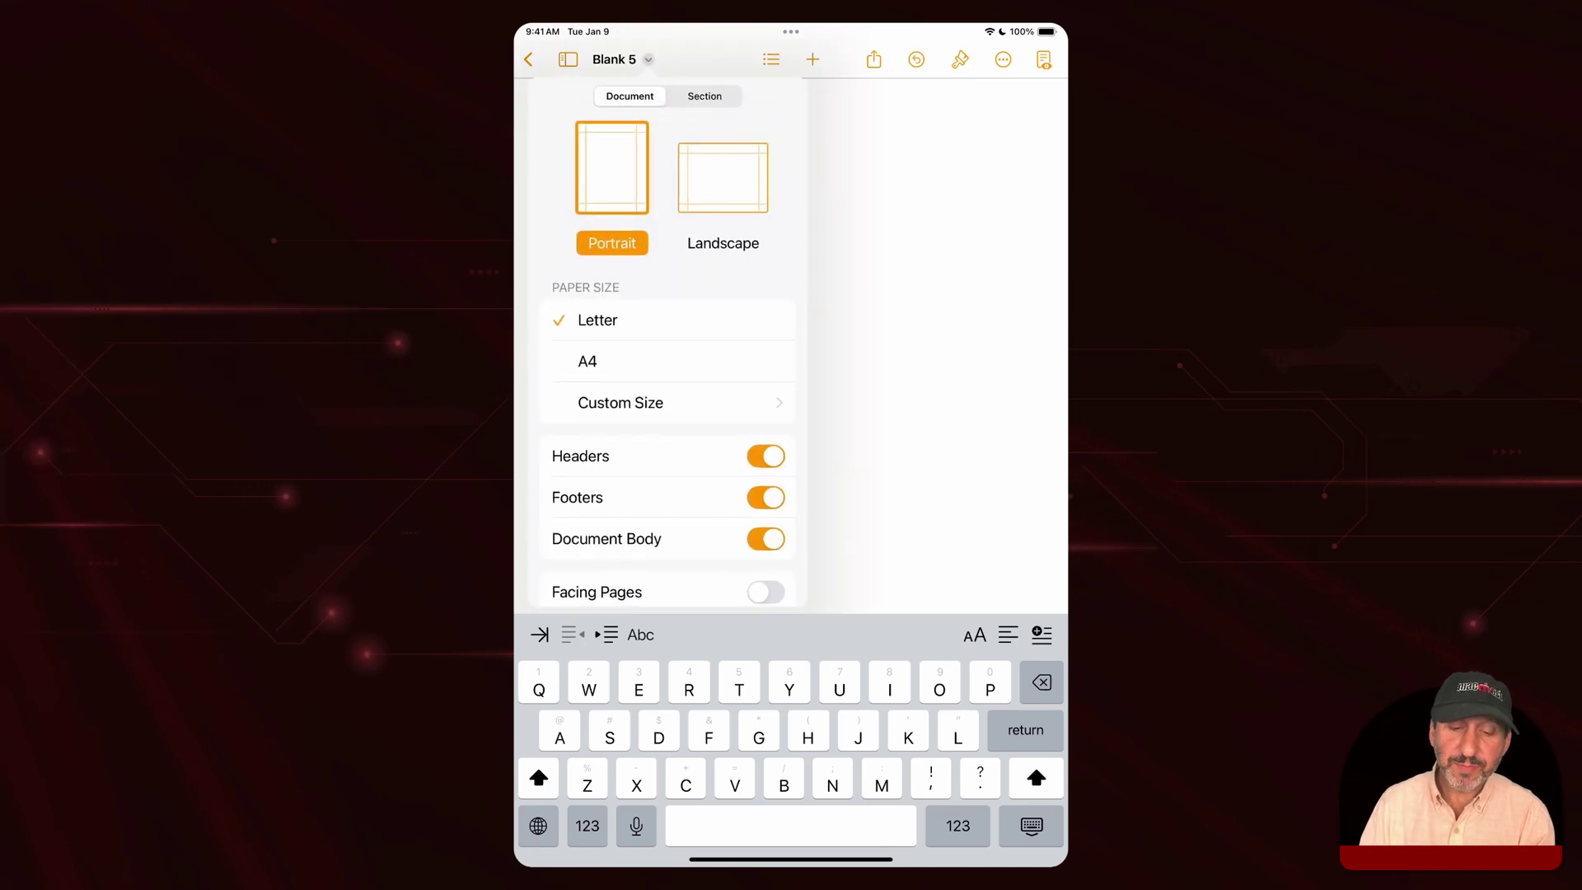
{"action": "left_click", "coordinate": [667, 403]}
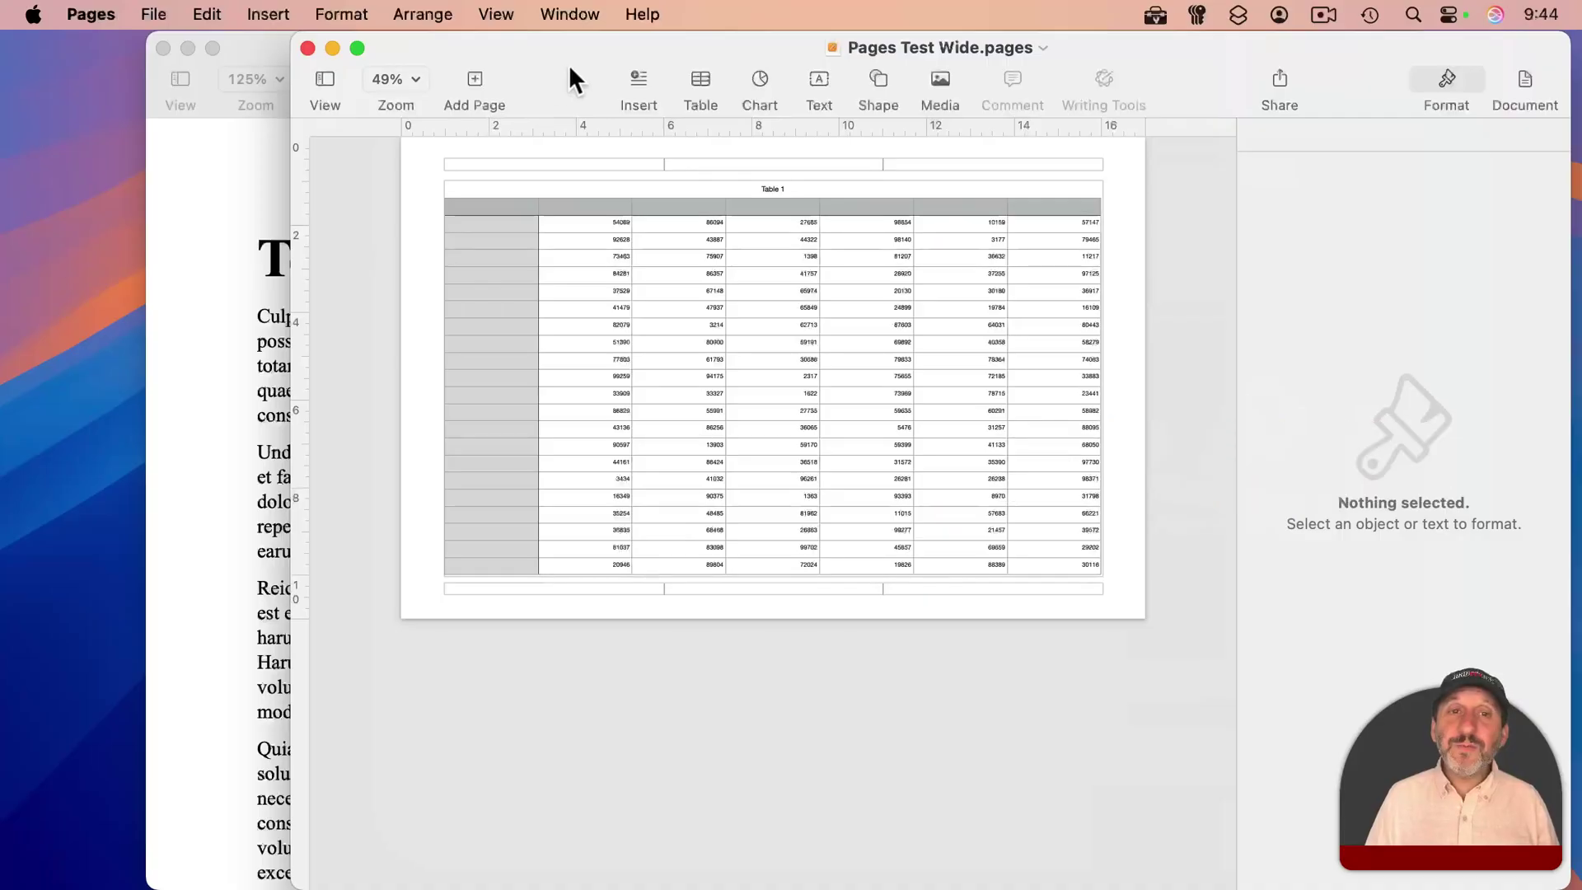
Move the Pages Test Wide window aside and back, then bring Pages Test Letter forward.
{"action": "left_click_drag", "start_coordinate": [562, 70], "coordinate": [1018, 82]}
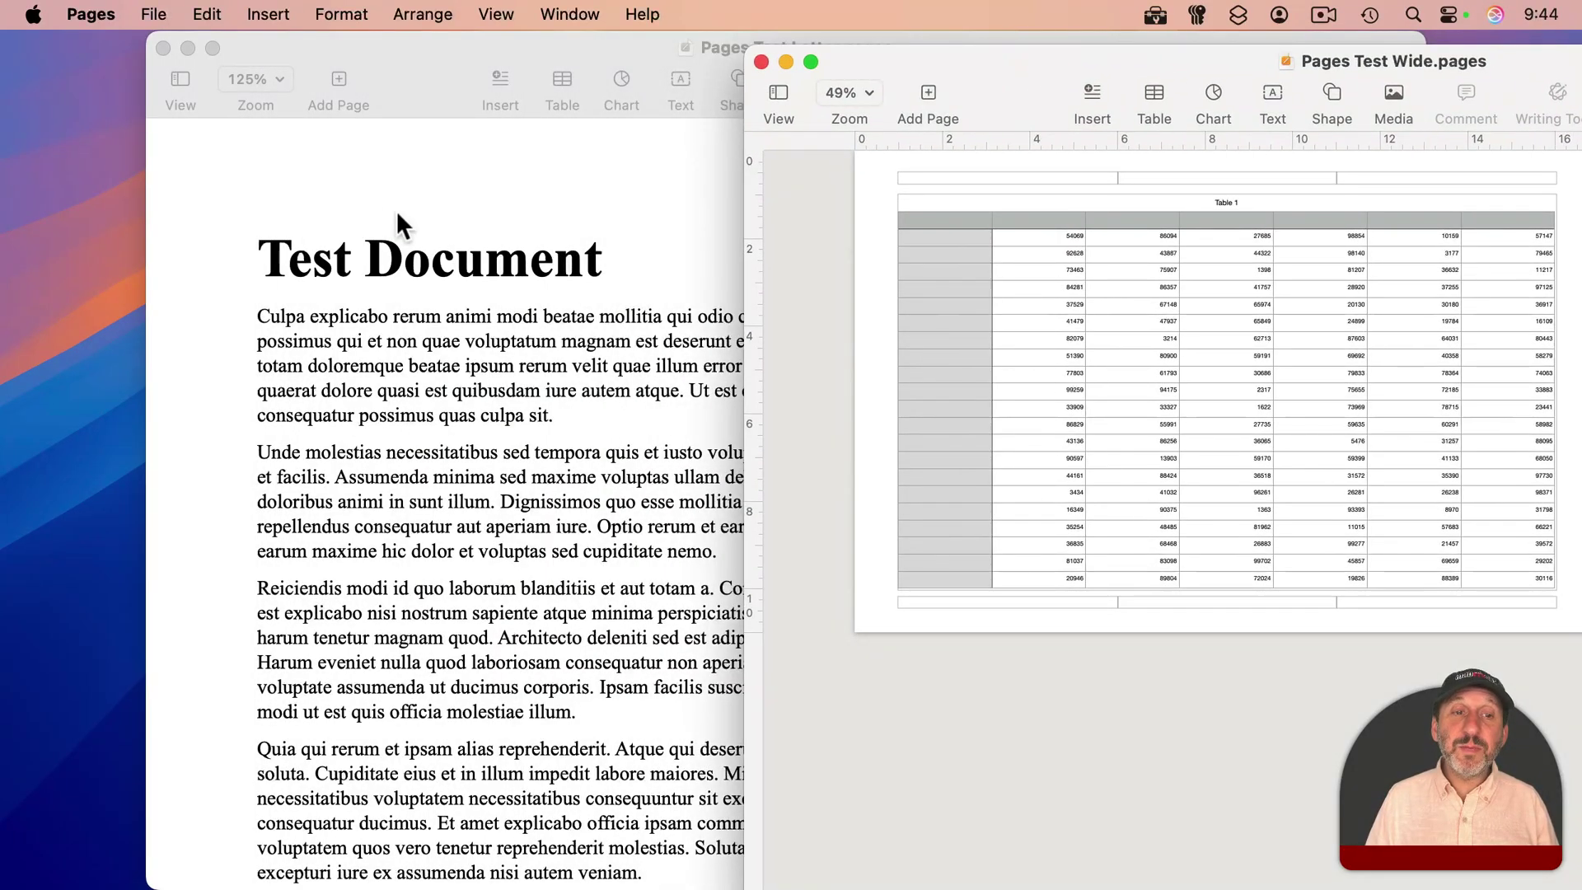
{"action": "left_click_drag", "start_coordinate": [1031, 77], "coordinate": [585, 34]}
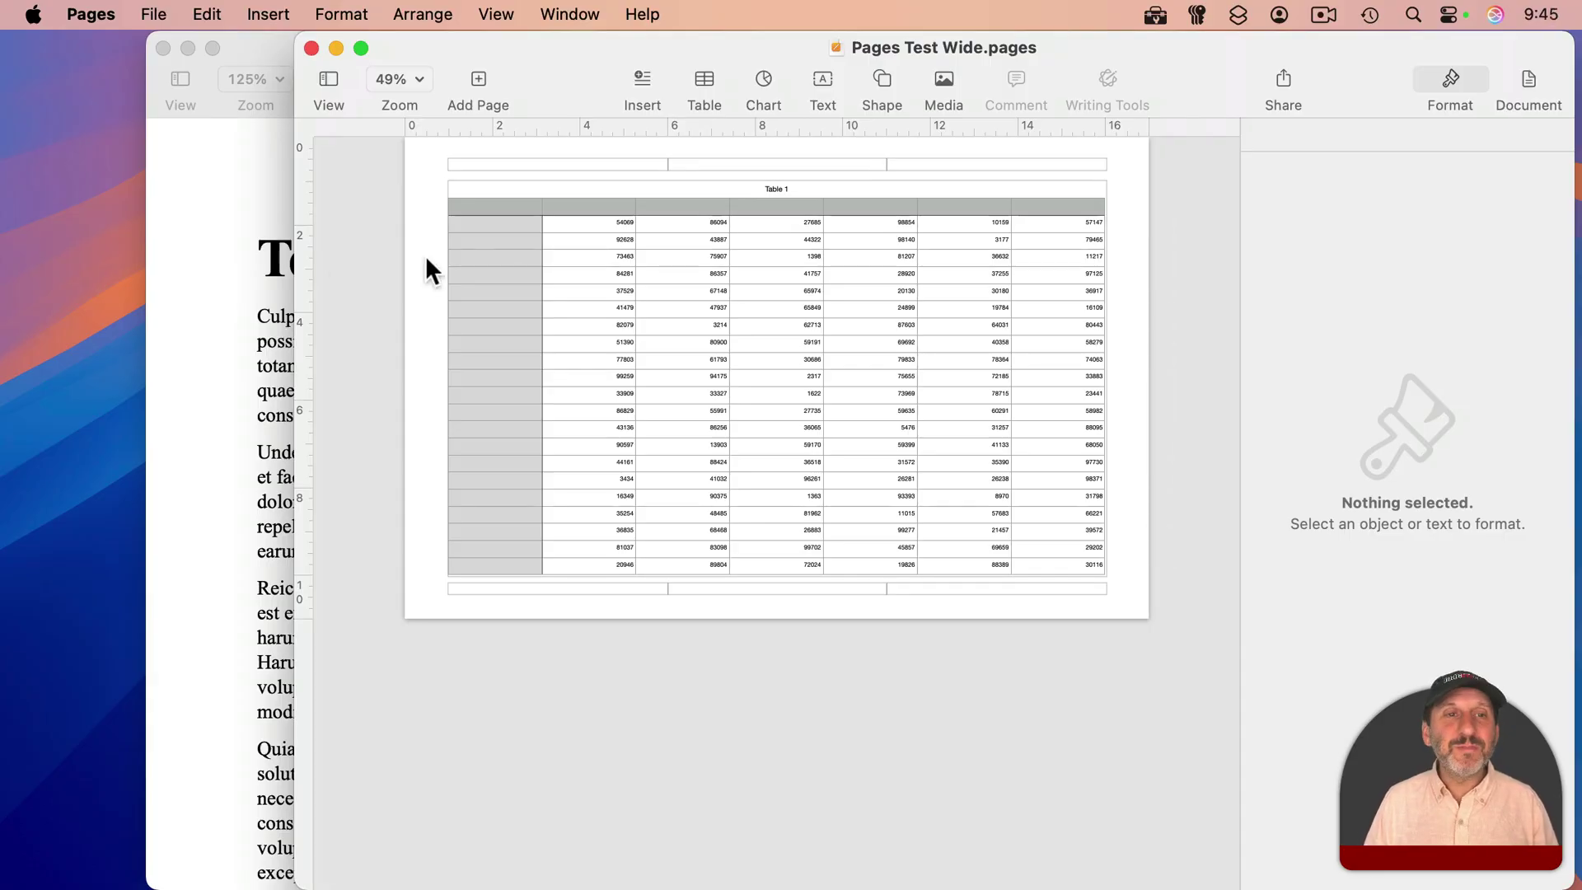
{"action": "left_click", "coordinate": [256, 140]}
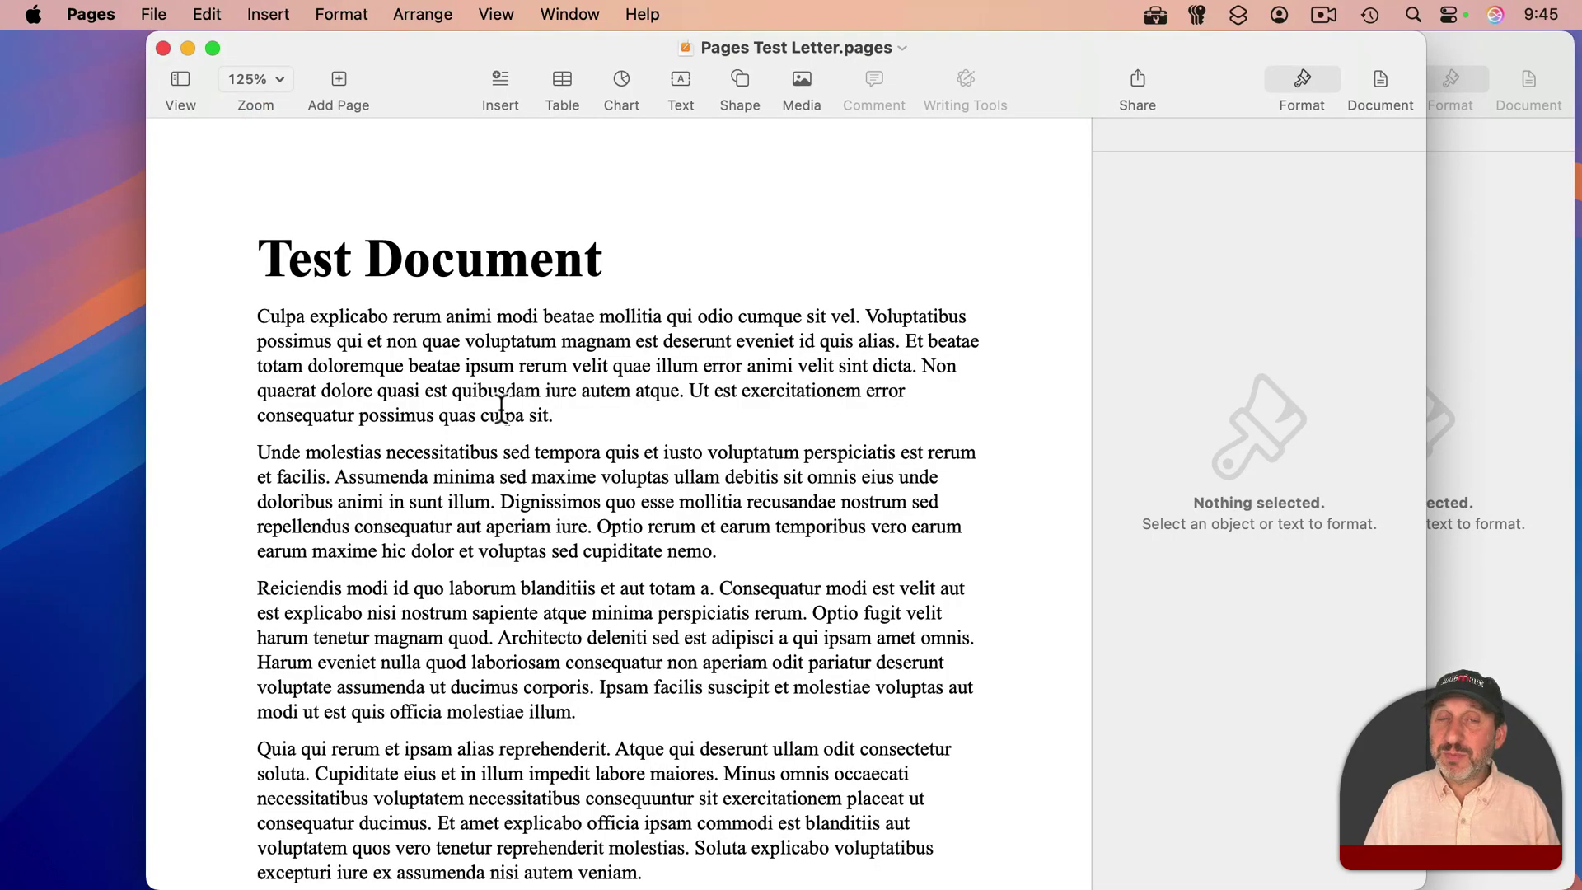
Export Pages Test Letter as a PDF to the Desktop.
{"action": "left_click", "coordinate": [153, 15]}
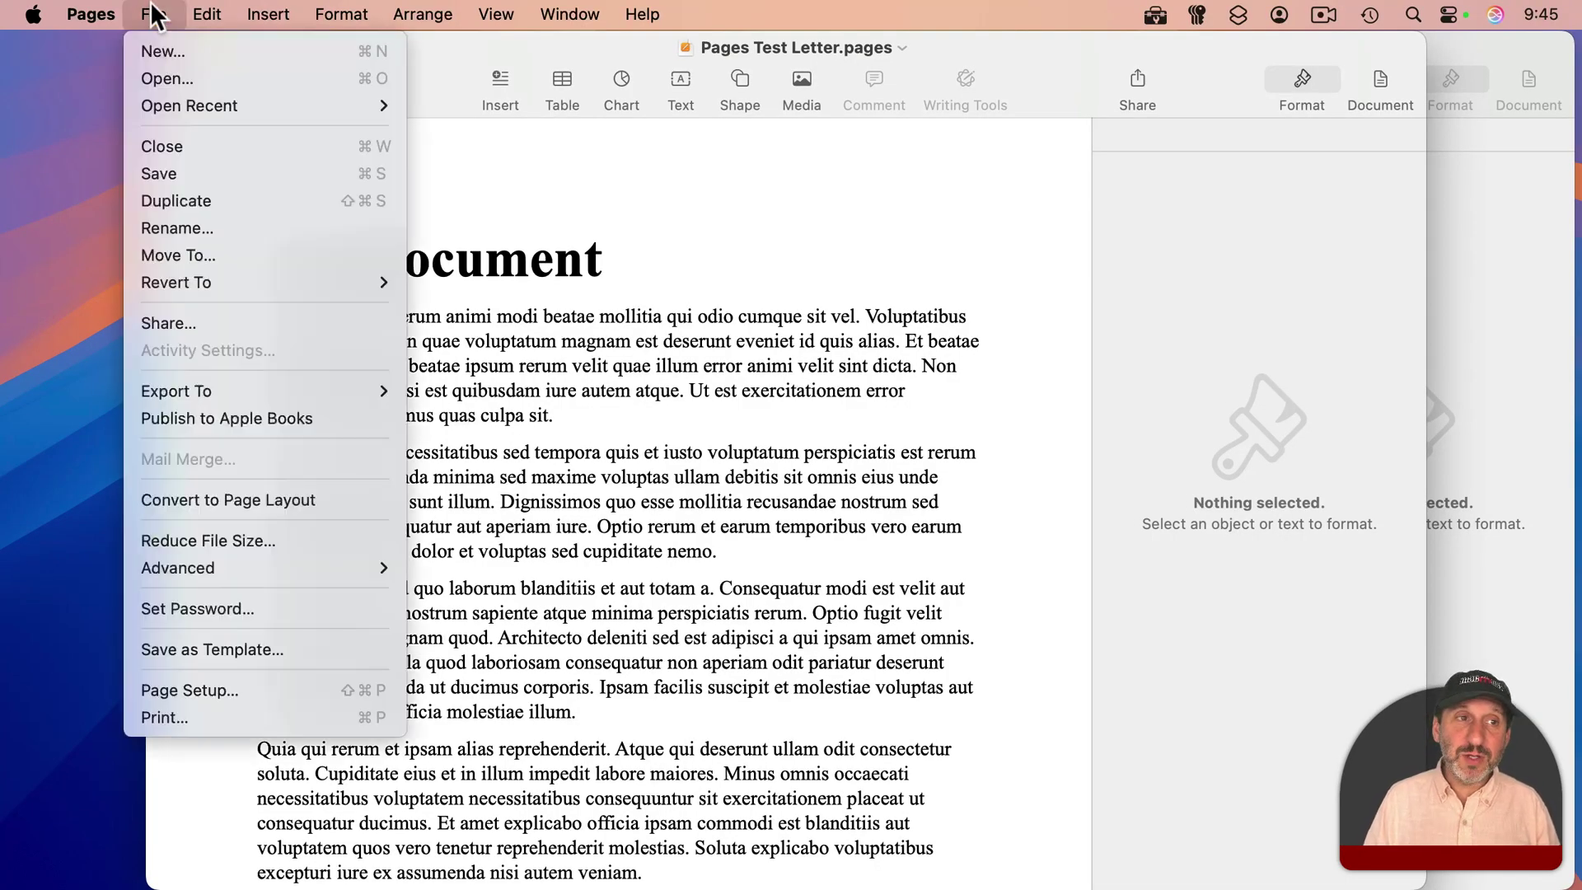
{"action": "mouse_move", "coordinate": [176, 392]}
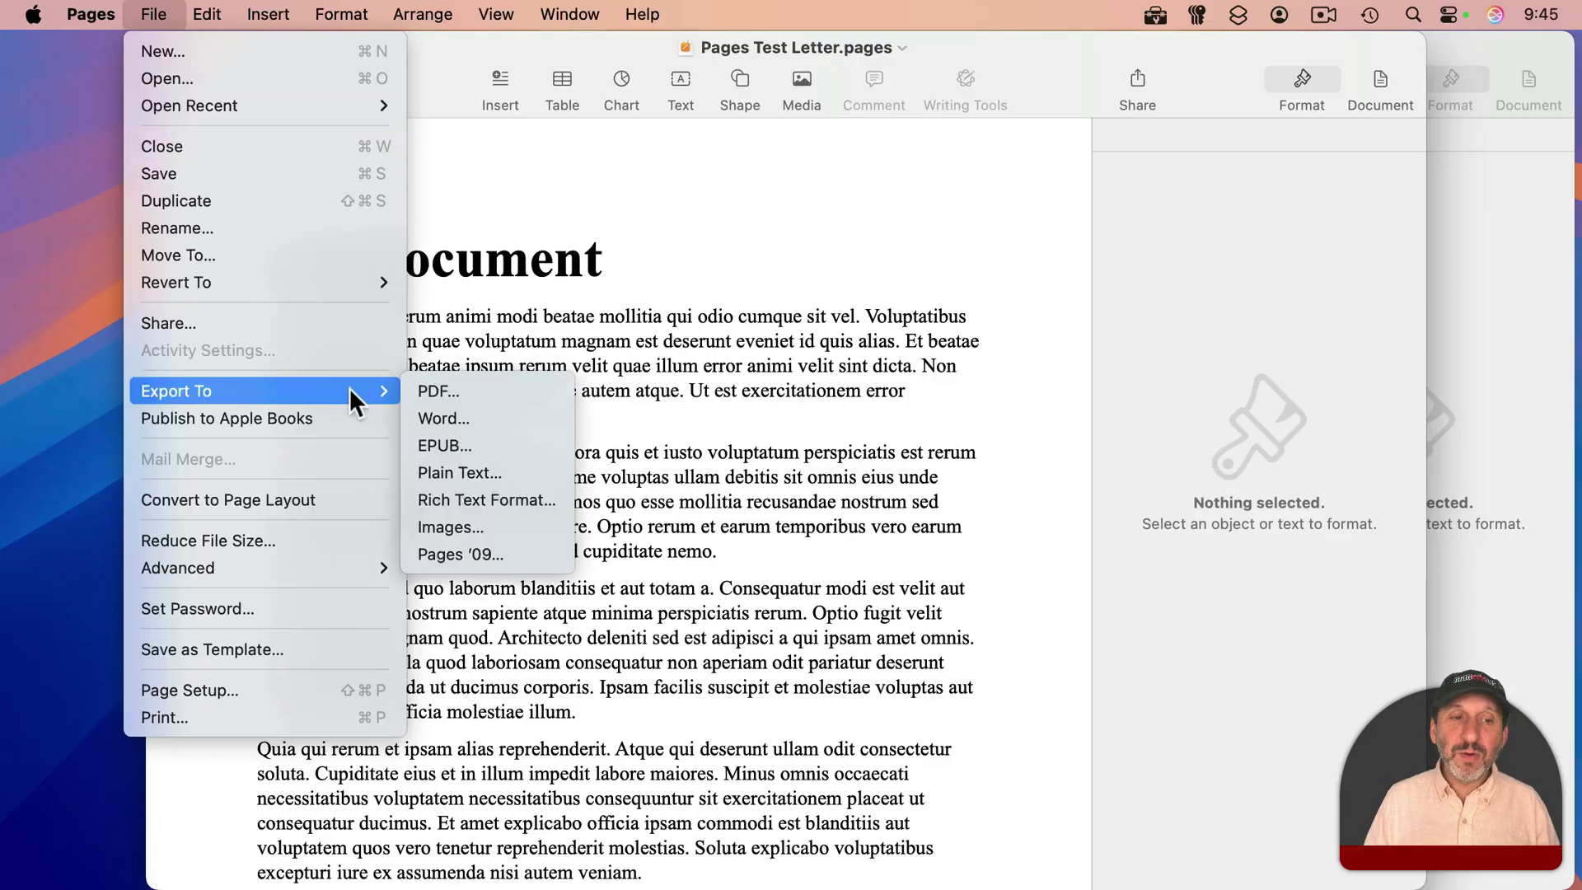
{"action": "left_click", "coordinate": [420, 389]}
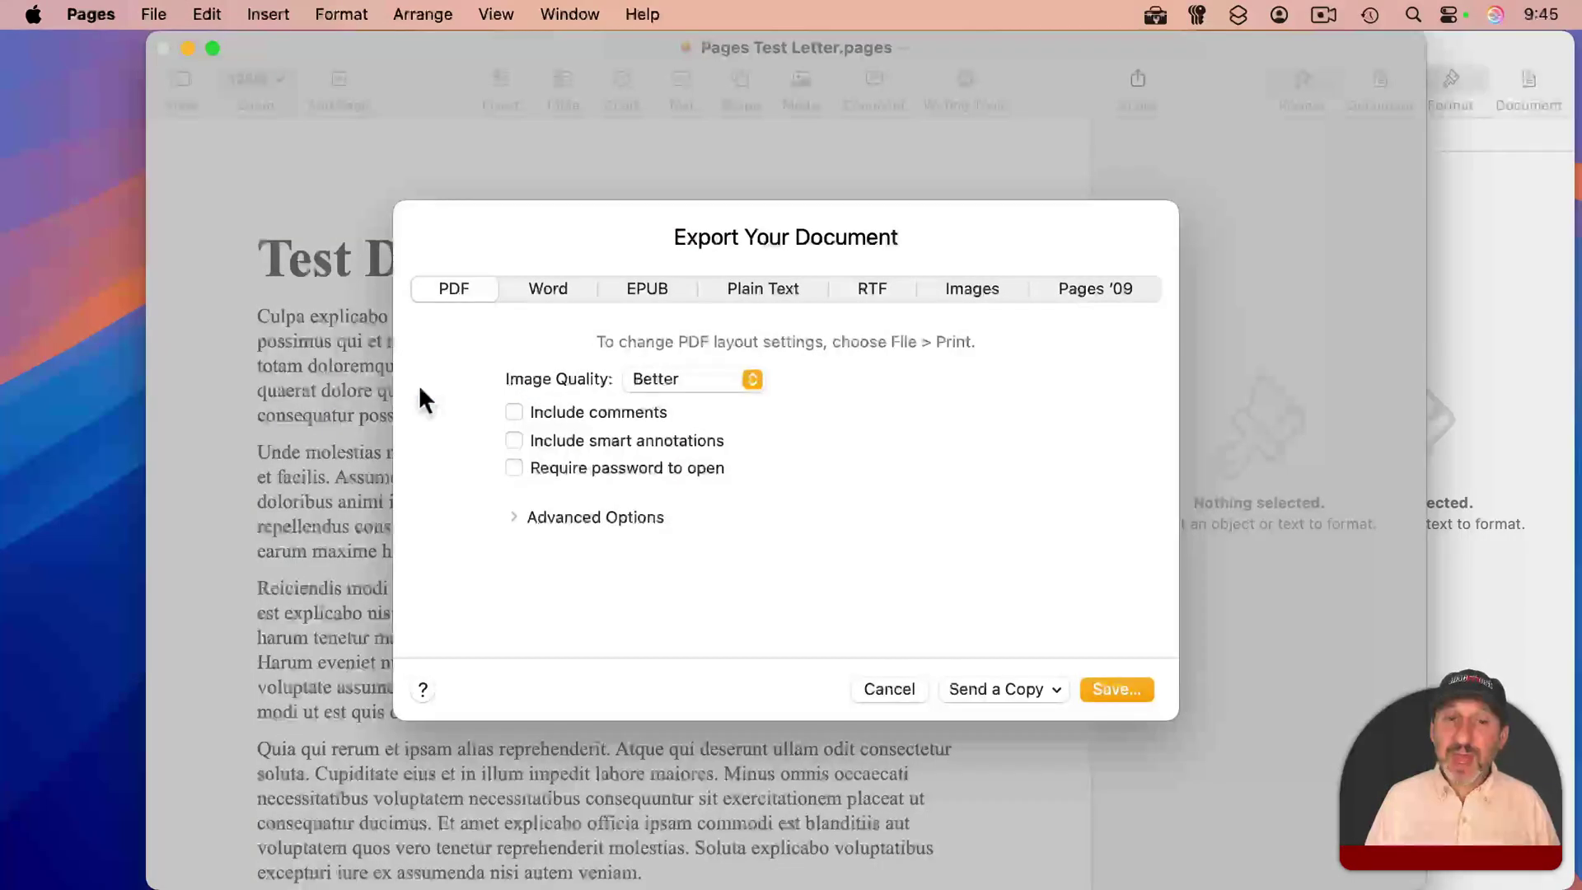
{"action": "left_click", "coordinate": [1106, 689]}
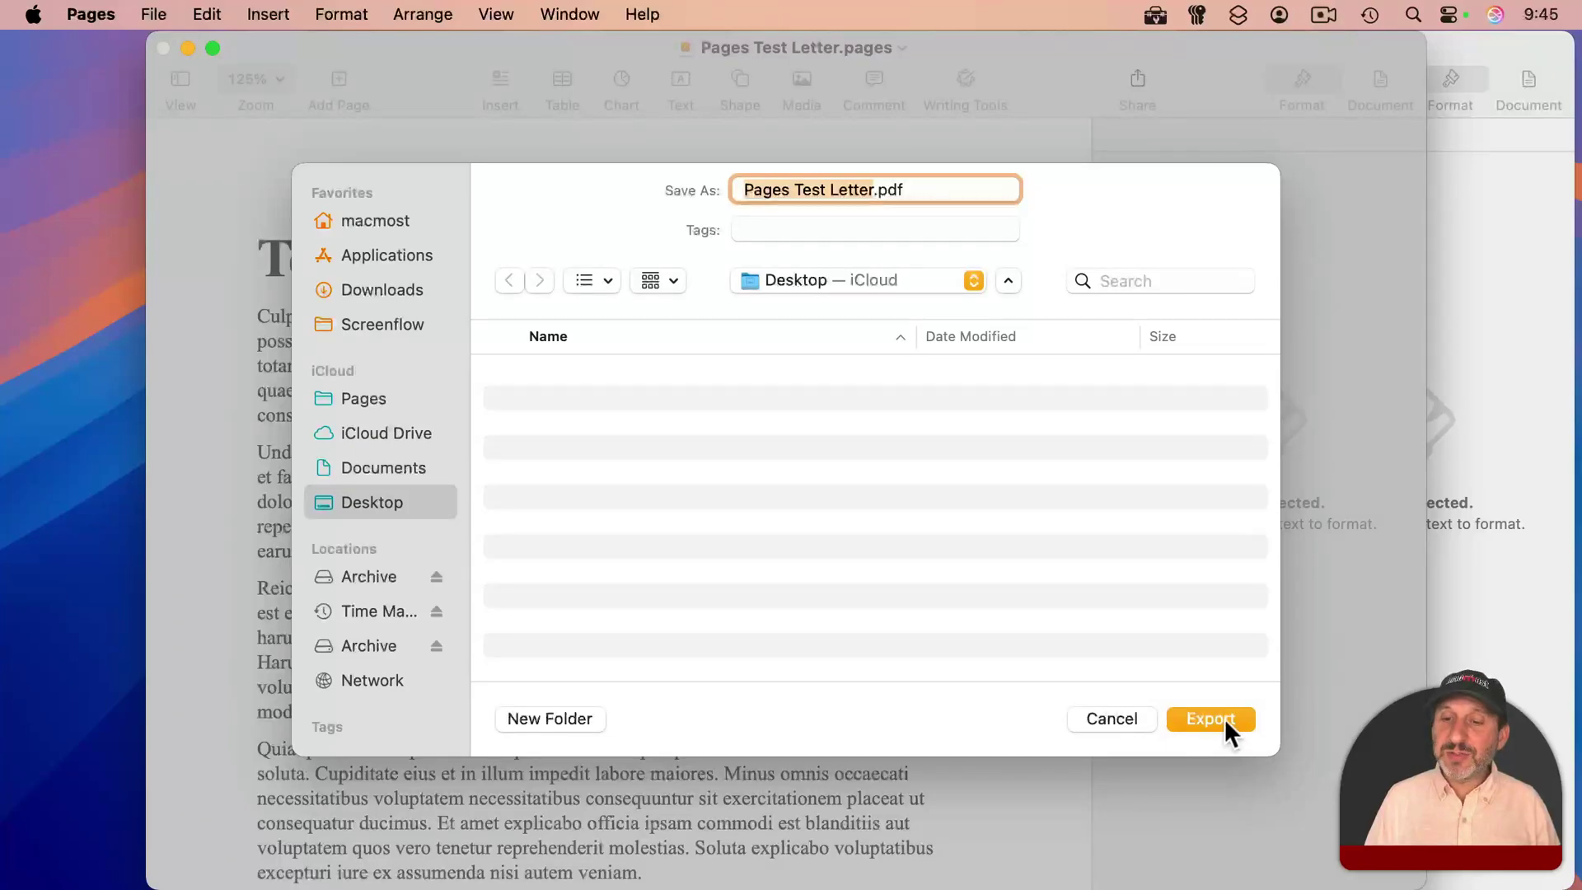
{"action": "left_click", "coordinate": [1222, 716]}
Bring Pages Test Wide forward, check its page size, and start its PDF export.
{"action": "left_click", "coordinate": [1470, 203]}
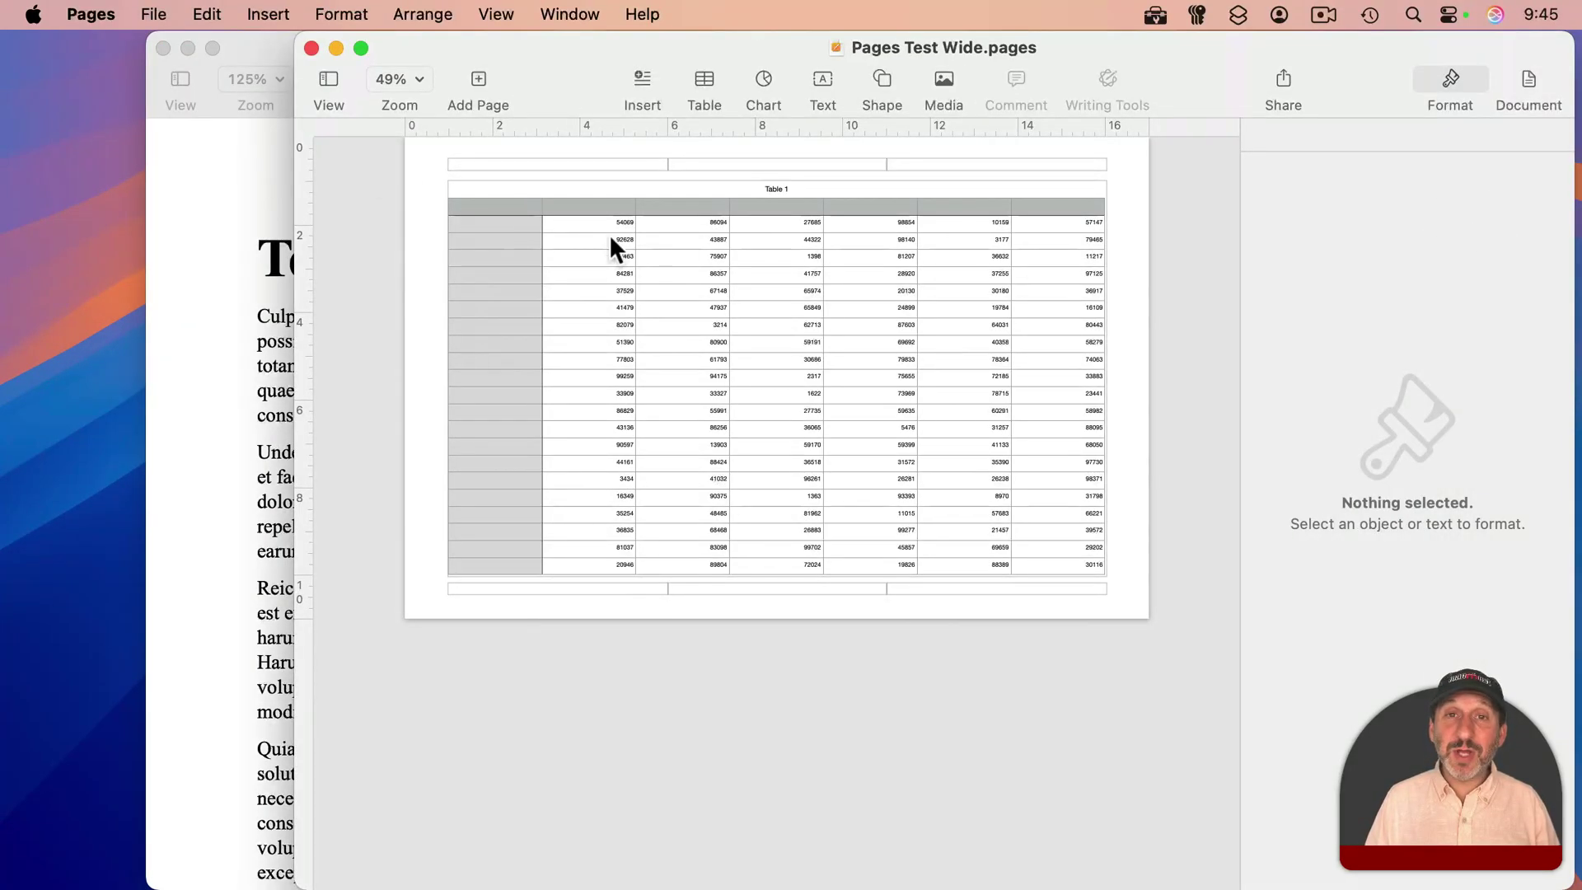
{"action": "left_click", "coordinate": [153, 15]}
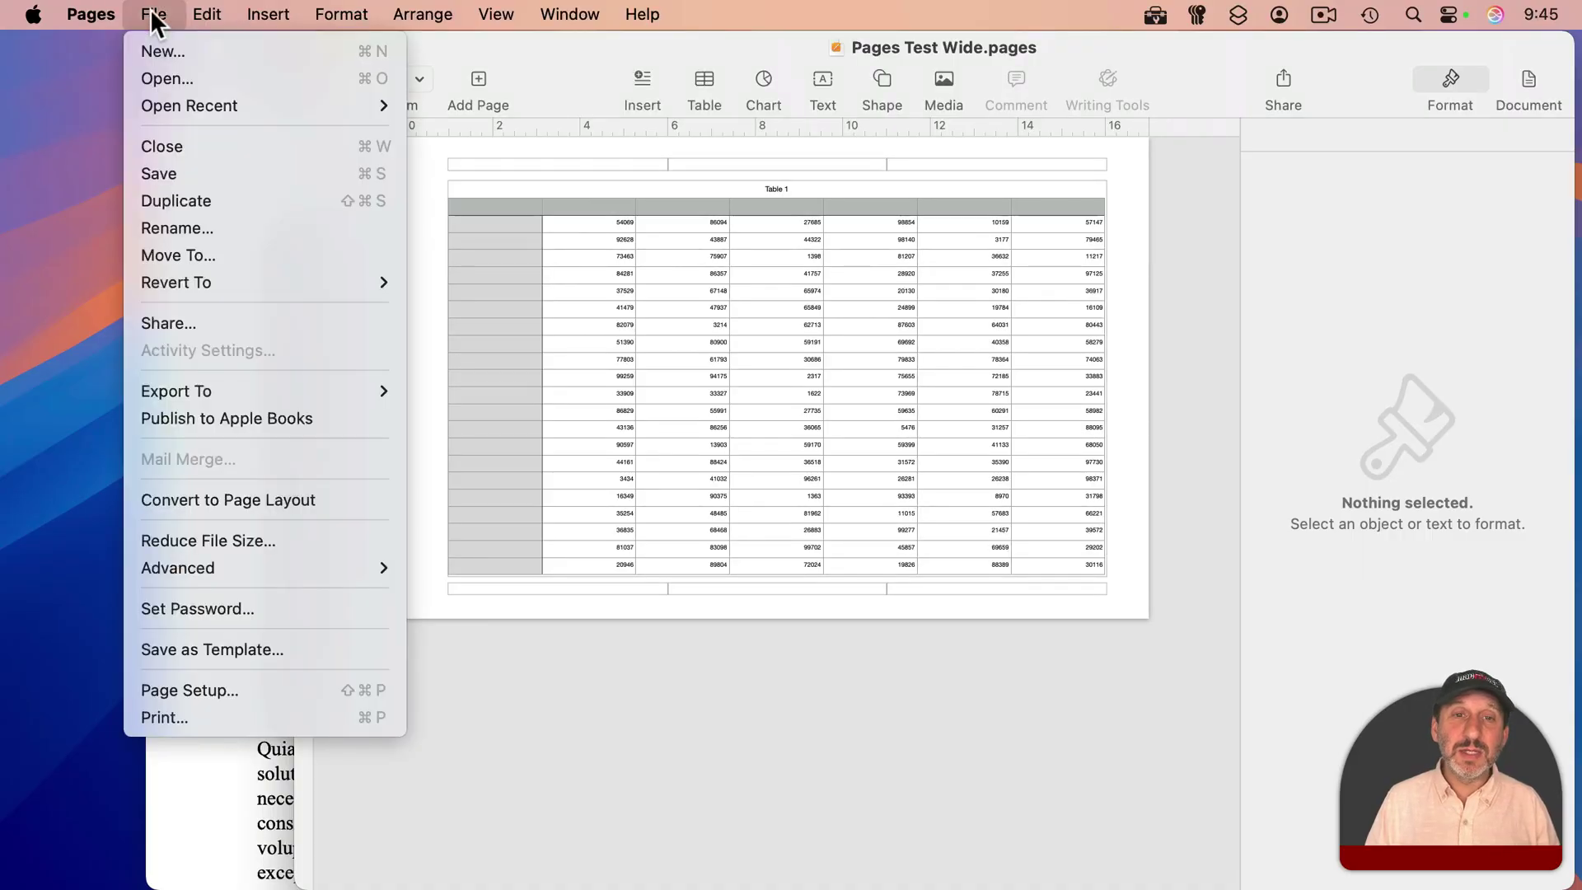
{"action": "left_click", "coordinate": [1532, 71]}
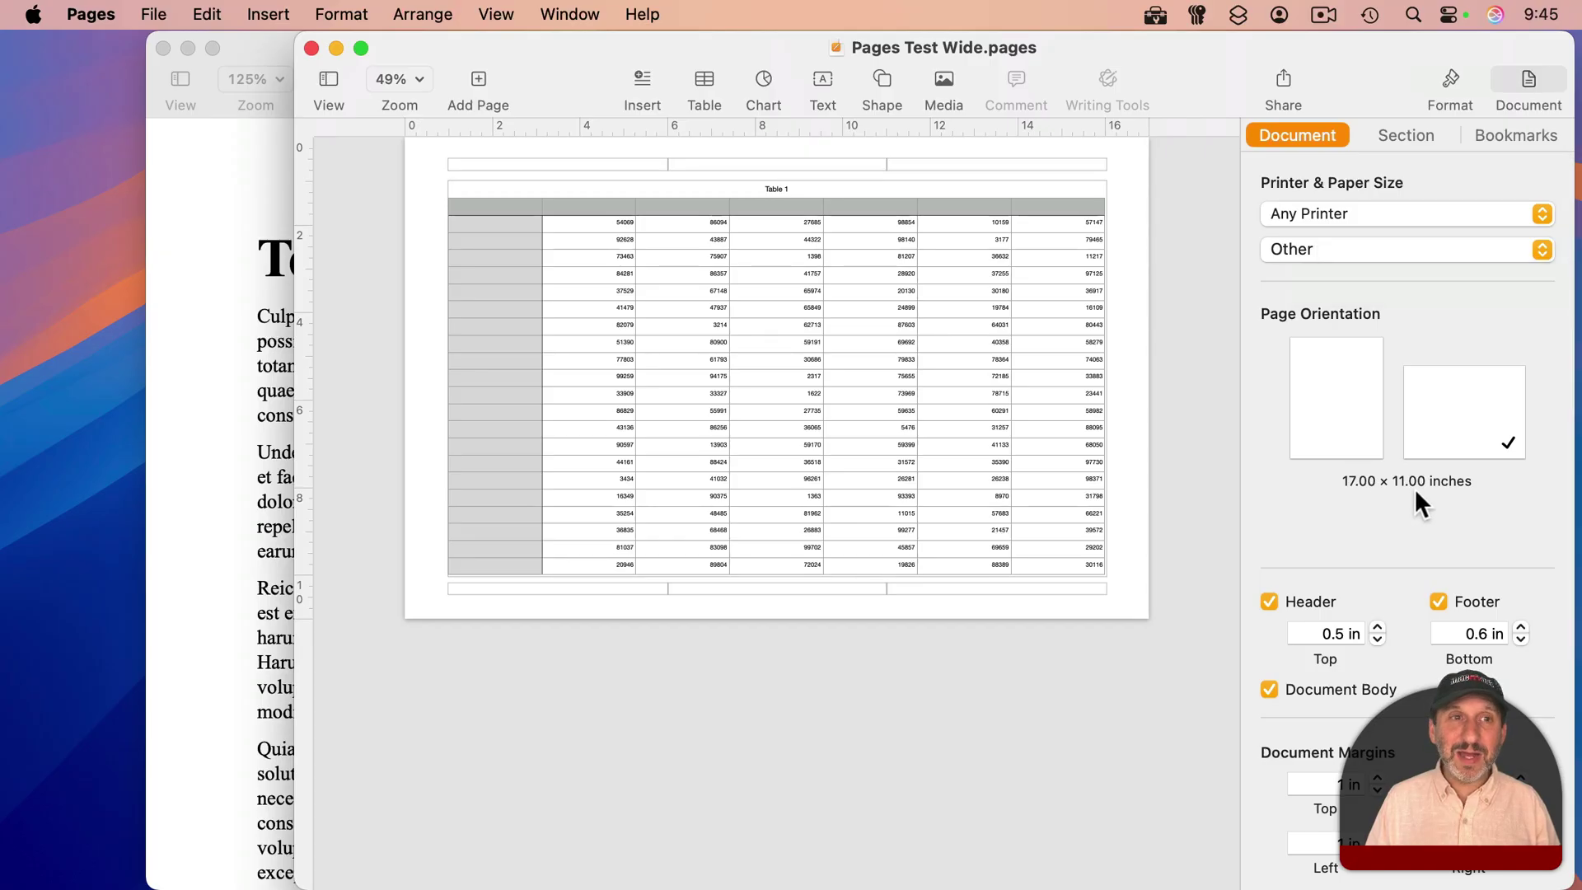
{"action": "left_click", "coordinate": [156, 13]}
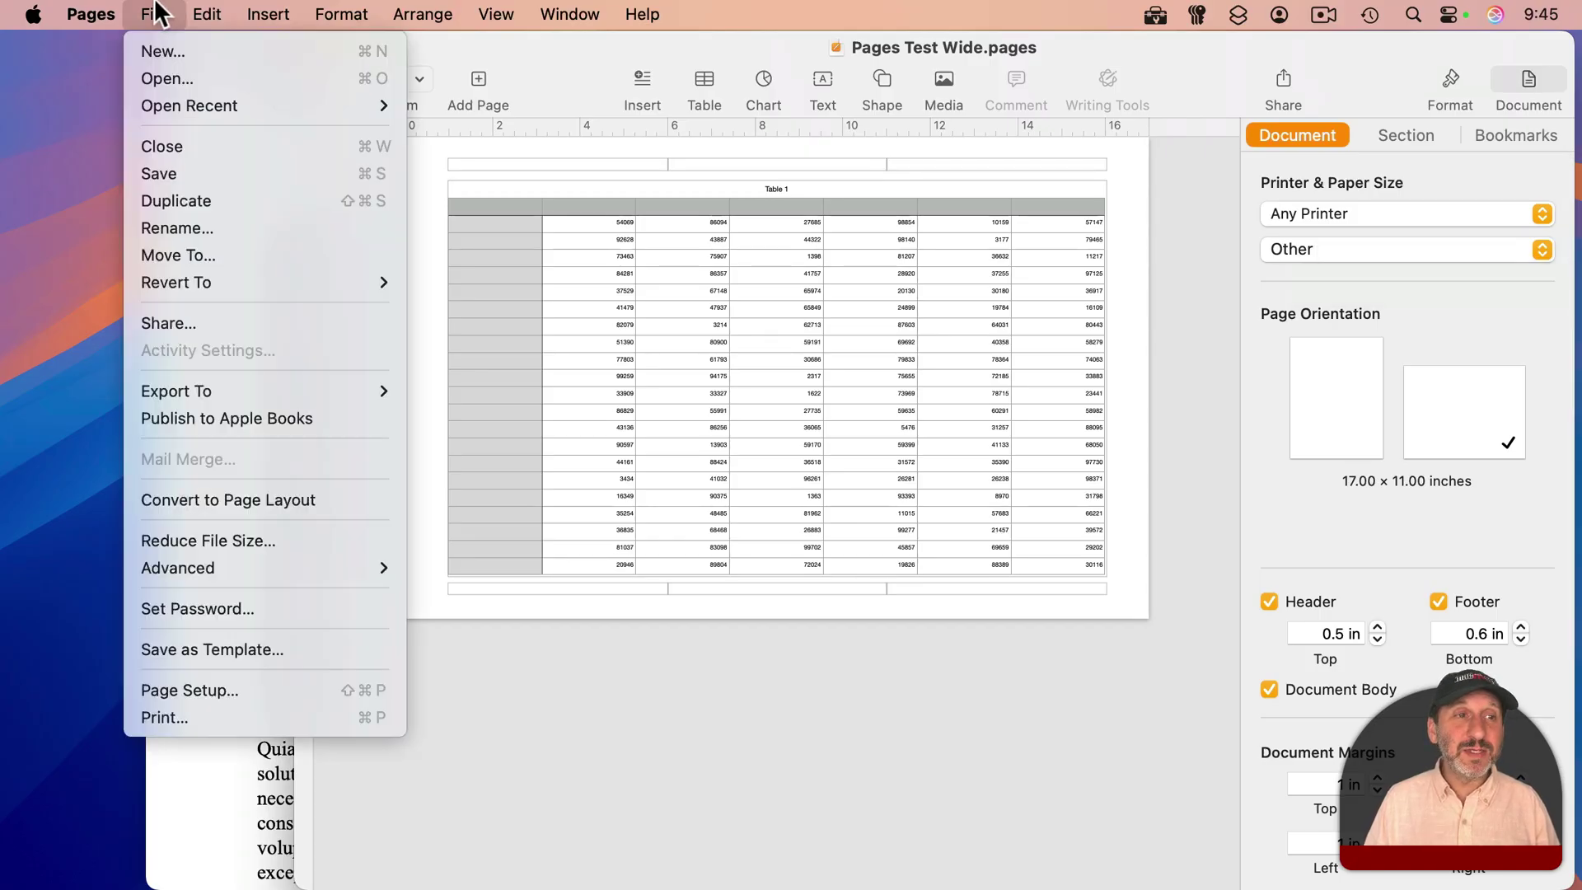
{"action": "mouse_move", "coordinate": [176, 391]}
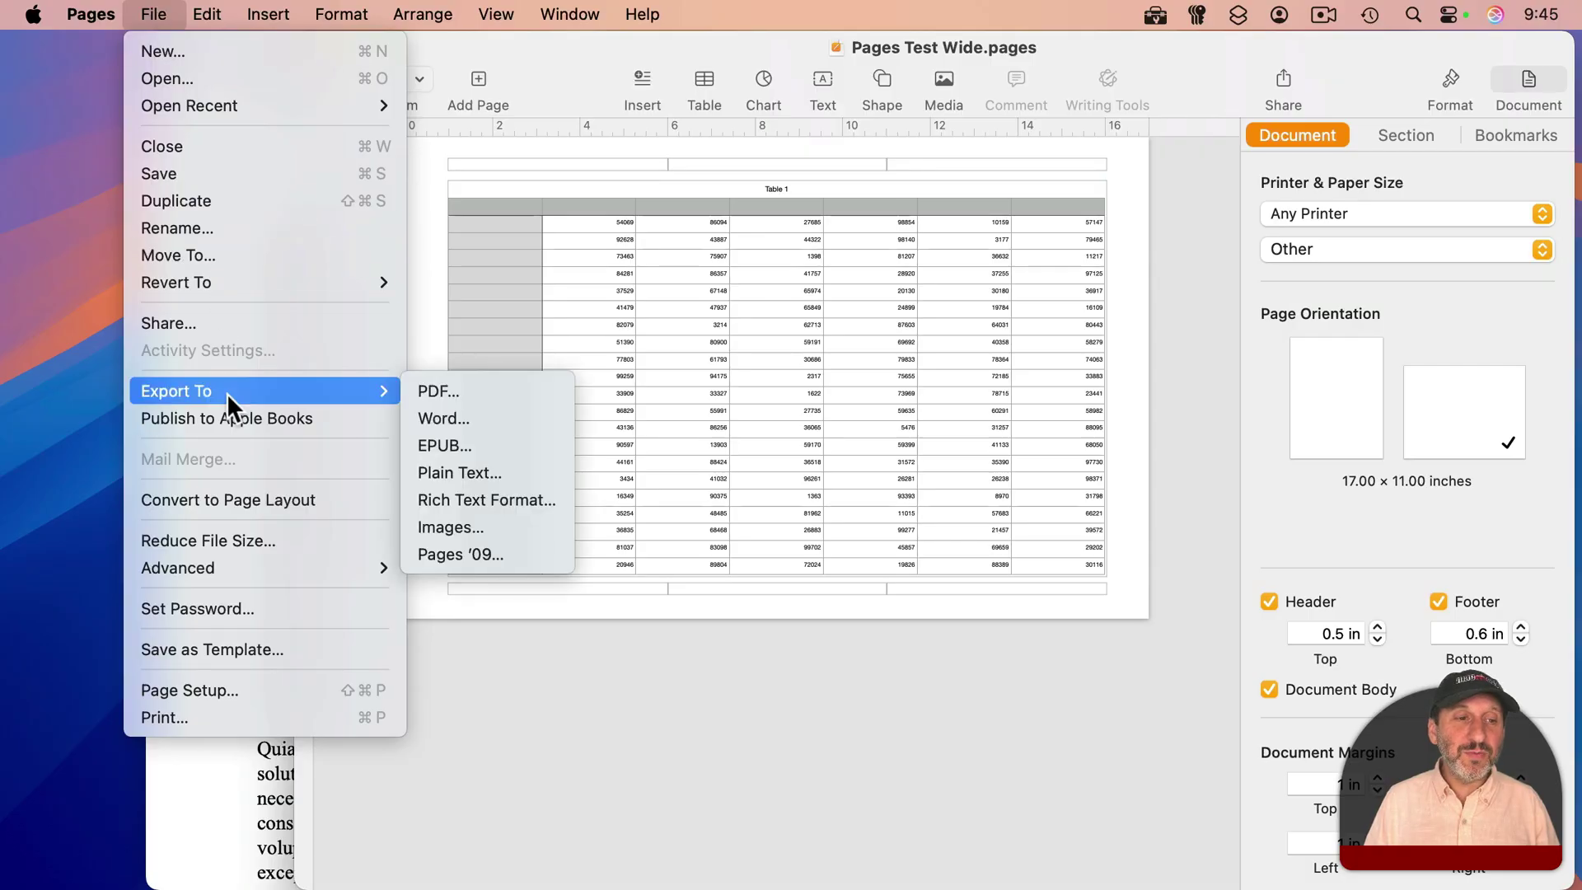
{"action": "left_click", "coordinate": [456, 401]}
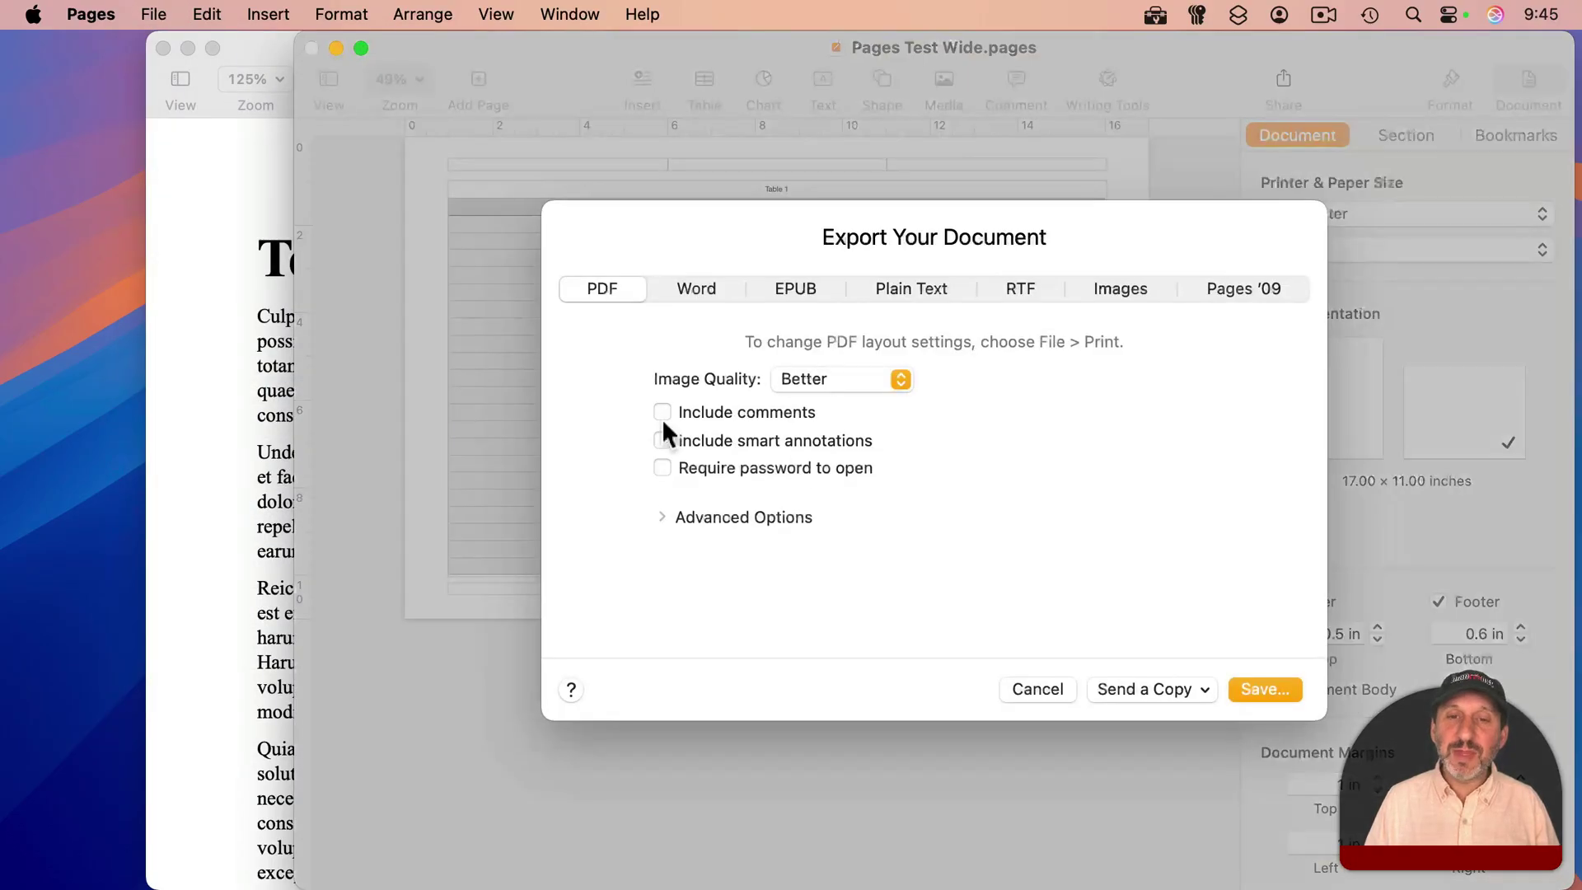
{"action": "left_click", "coordinate": [1260, 690]}
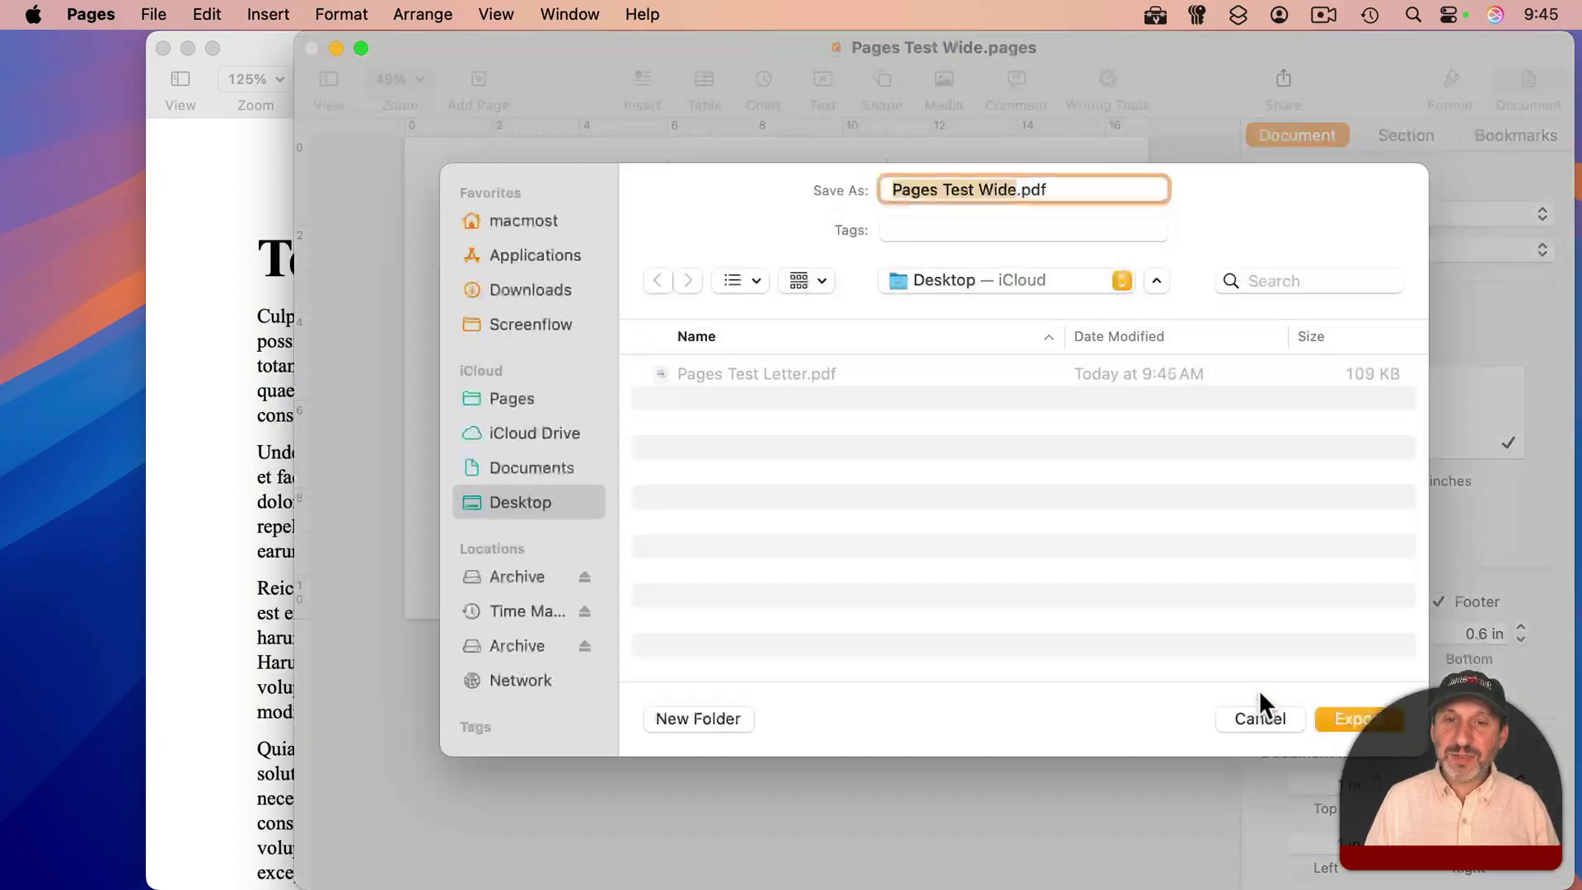
Save the wide PDF to the Desktop and open Pages Test Letter.pdf in Preview.
{"action": "left_click", "coordinate": [1339, 712]}
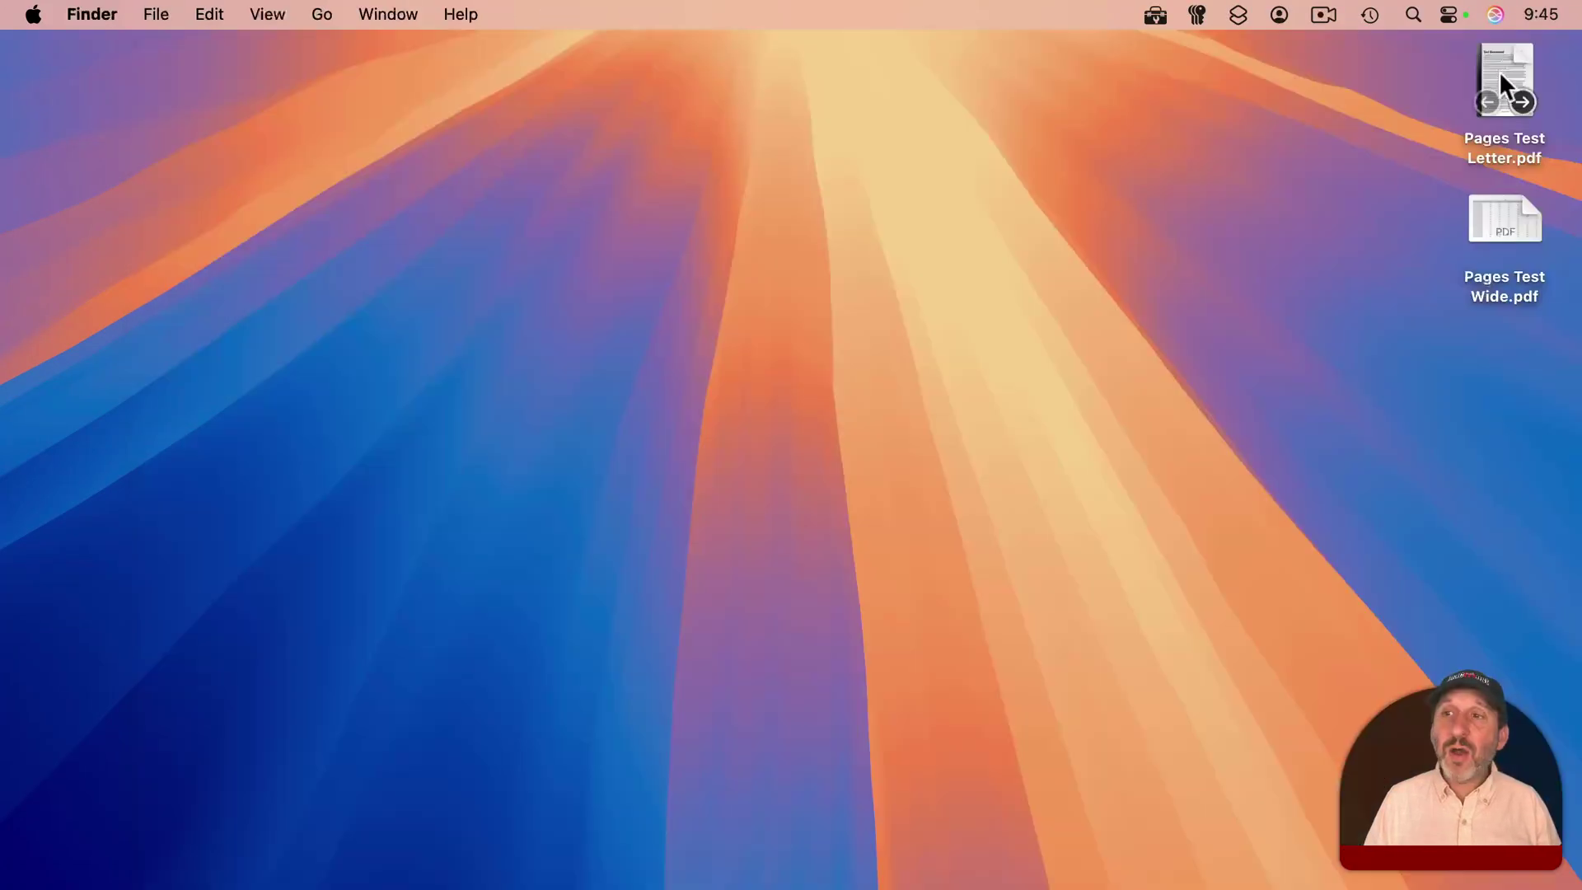
{"action": "double_click", "coordinate": [1508, 68]}
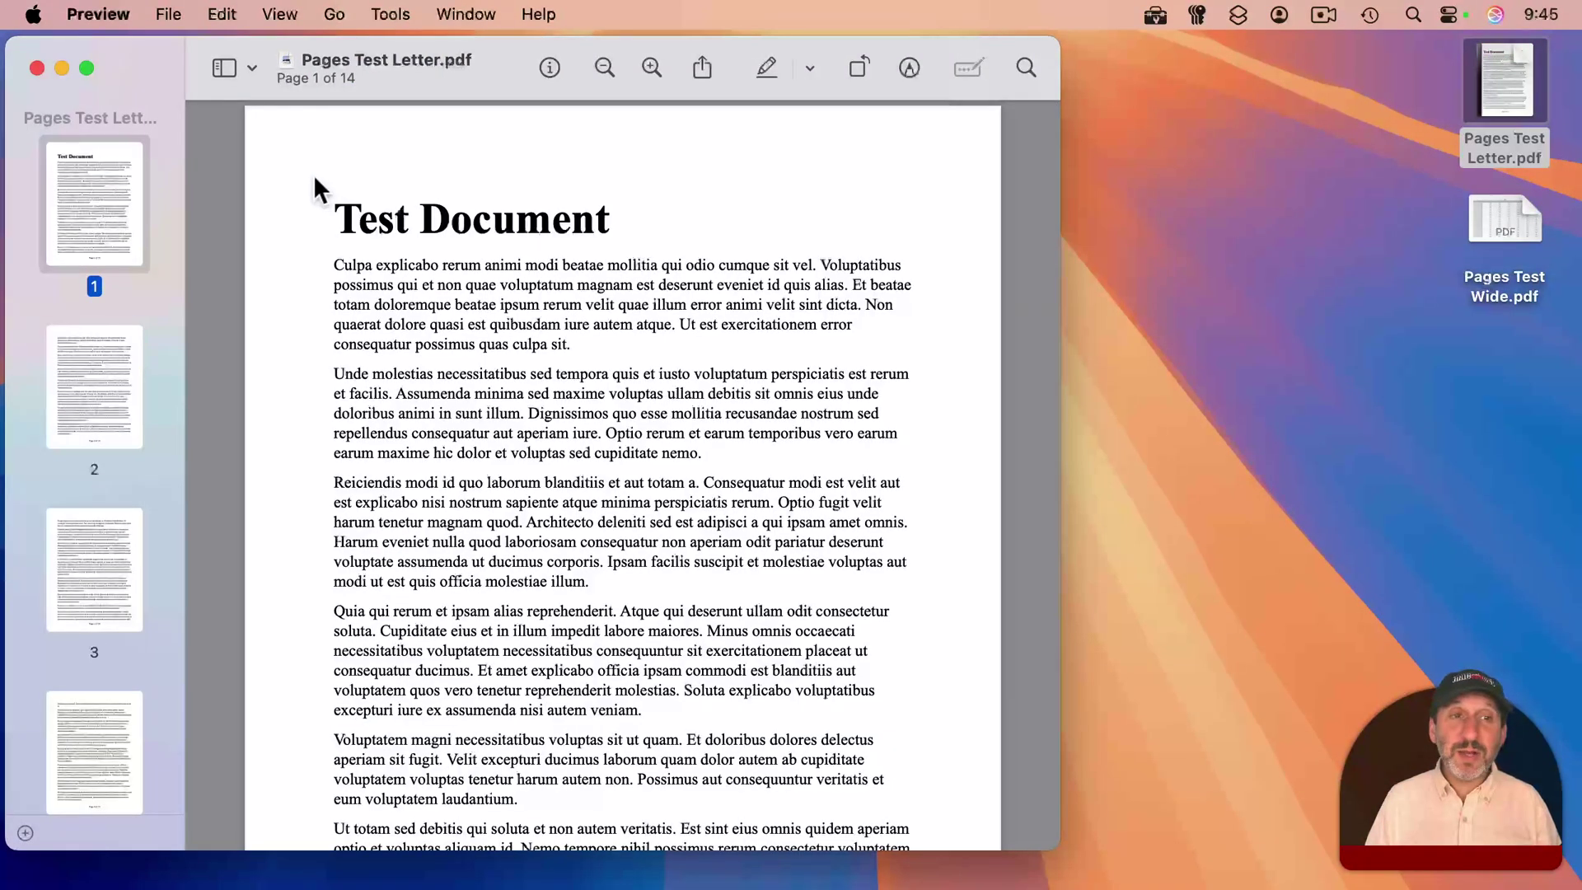
{"action": "left_click", "coordinate": [221, 70]}
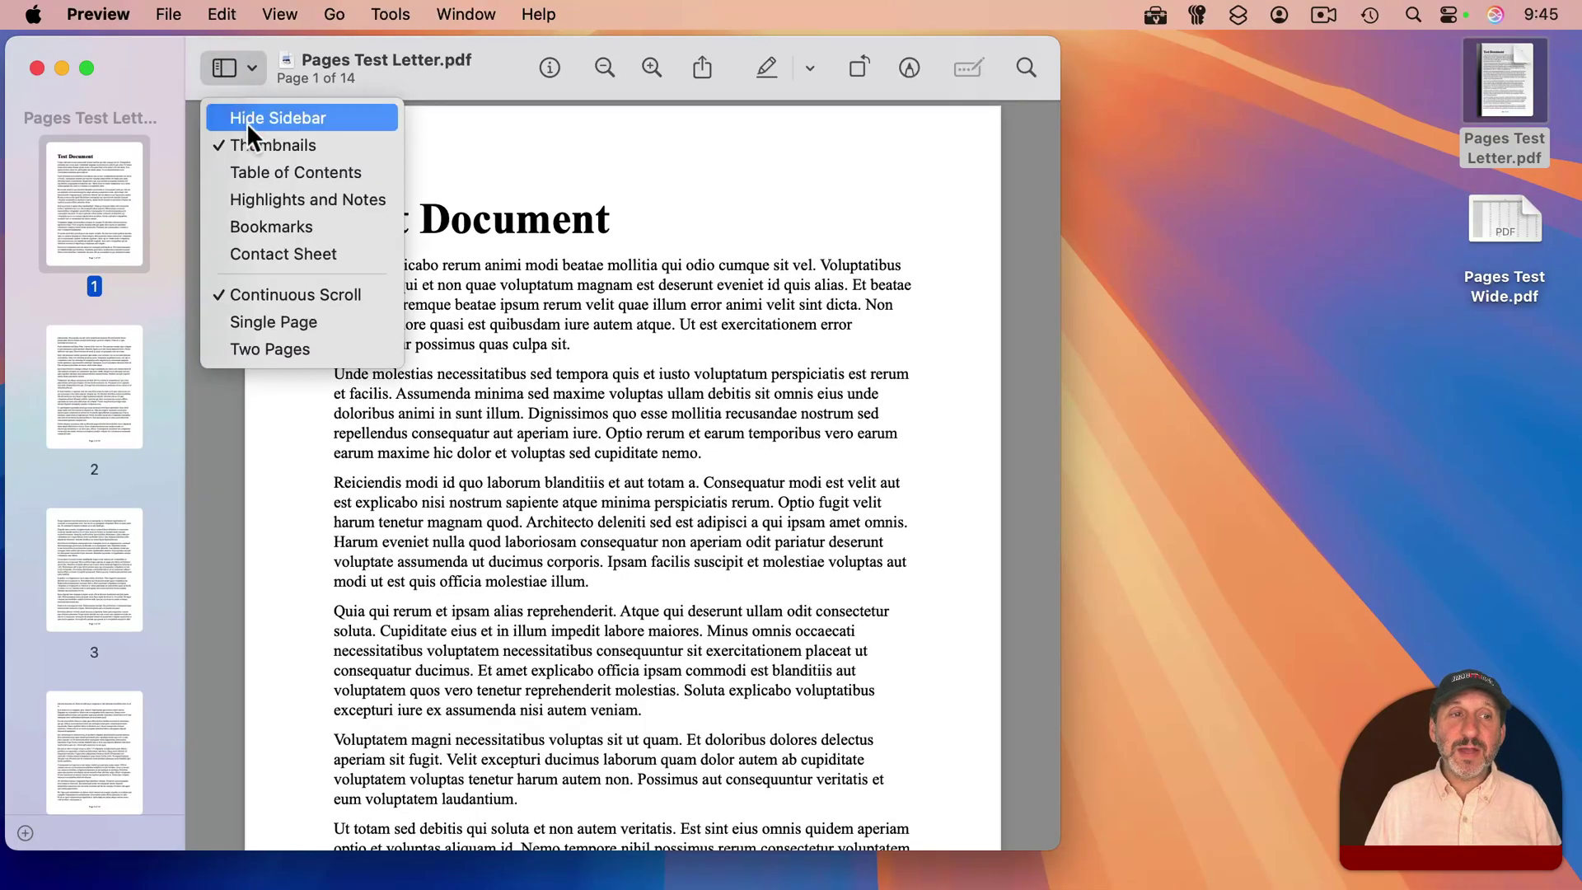
{"action": "left_click", "coordinate": [491, 78]}
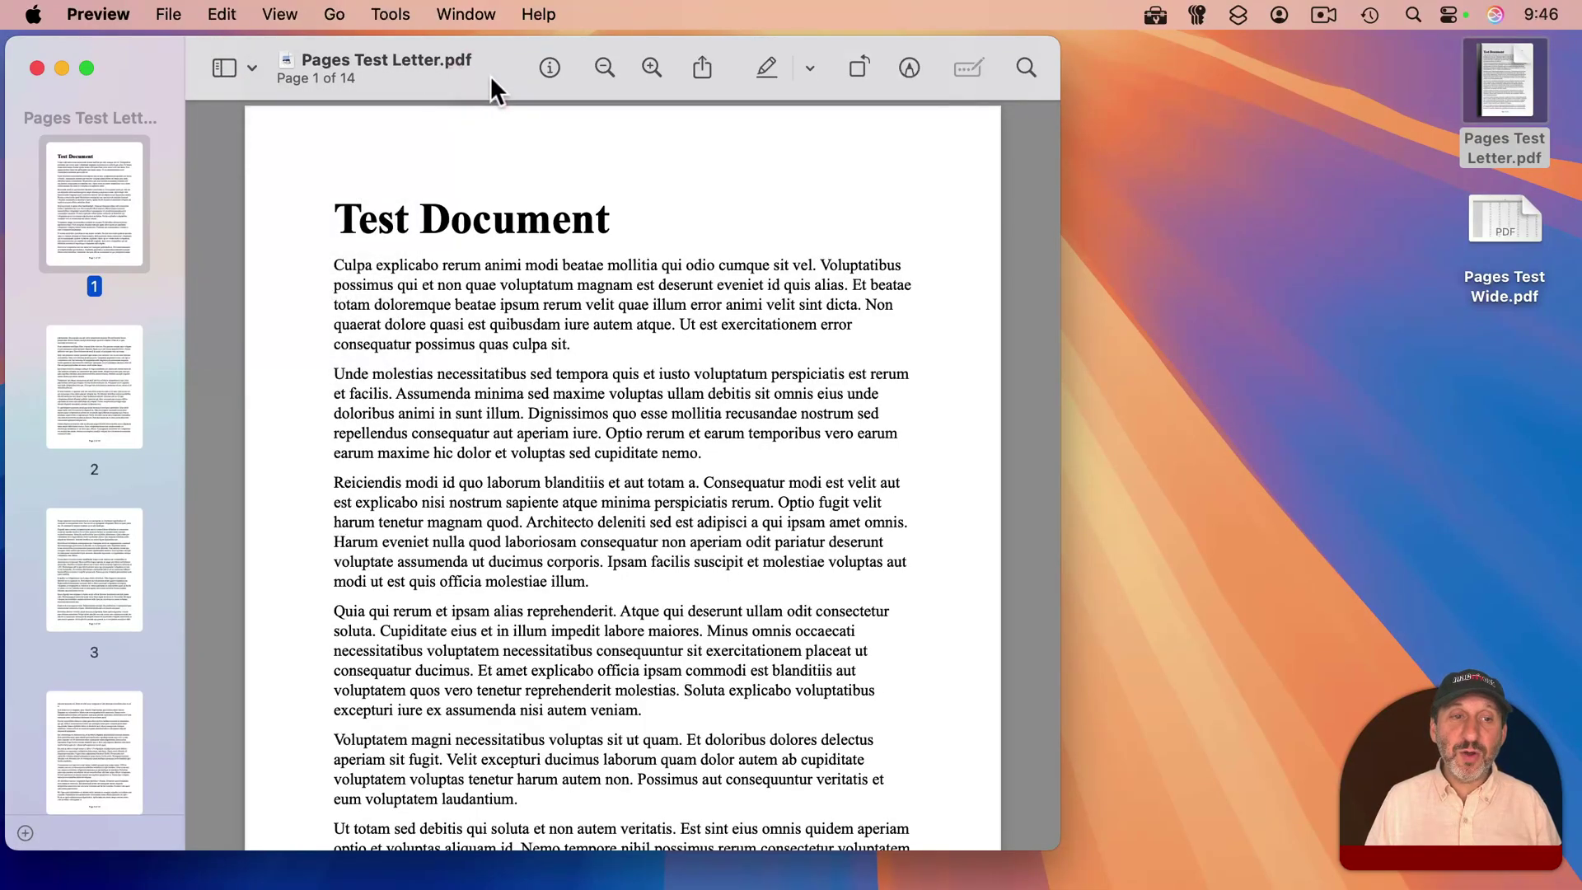
Open Pages Test Wide.pdf in Preview with page thumbnails in the sidebar.
{"action": "left_click", "coordinate": [1471, 214]}
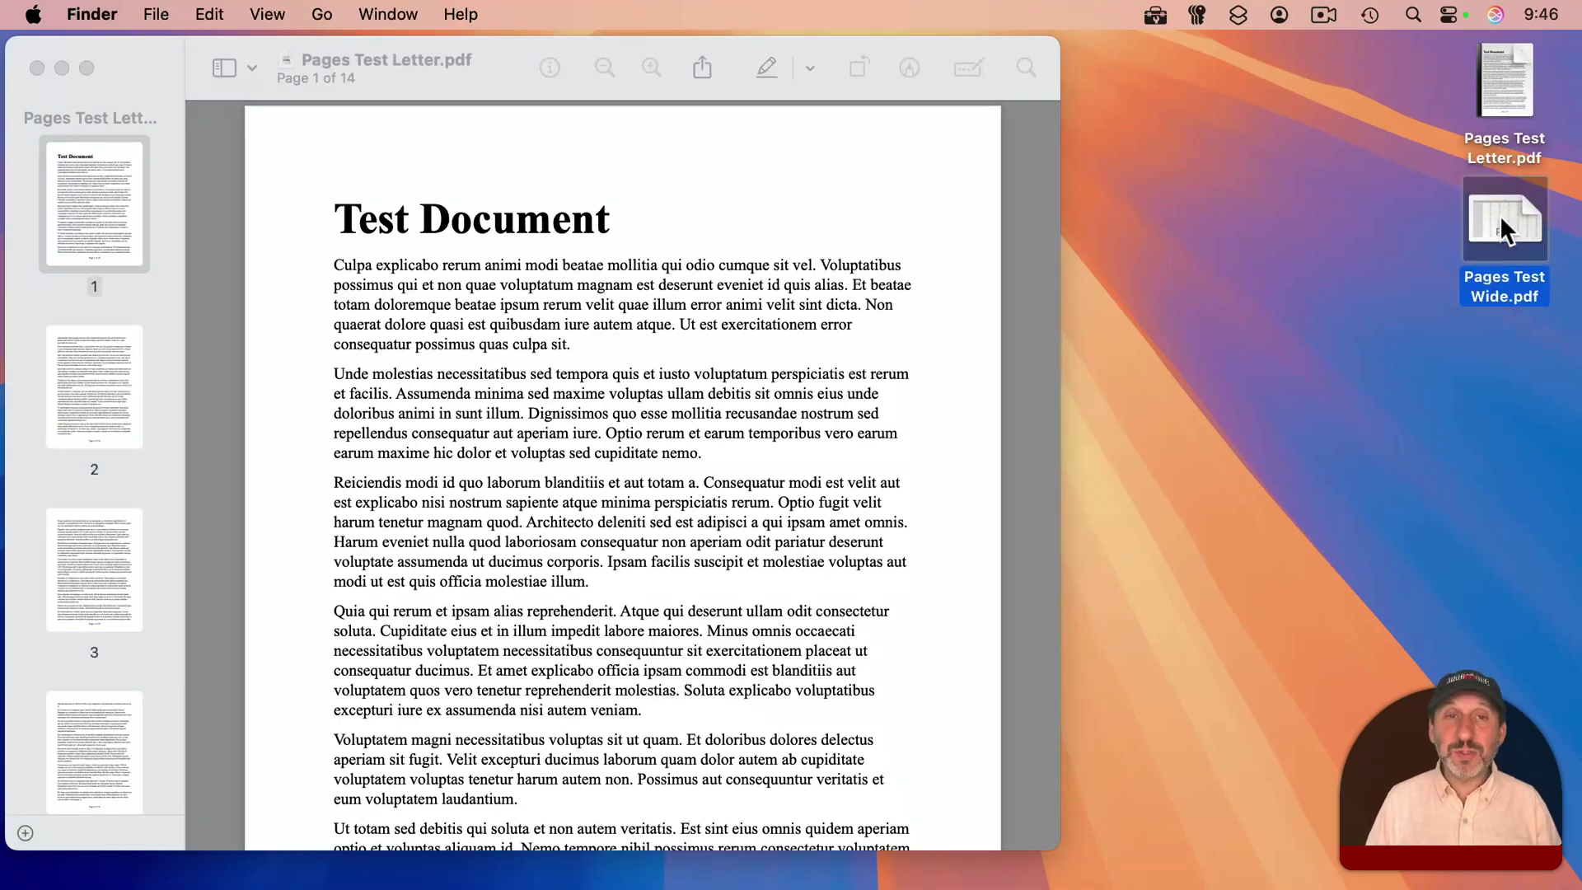
{"action": "double_click", "coordinate": [1499, 215]}
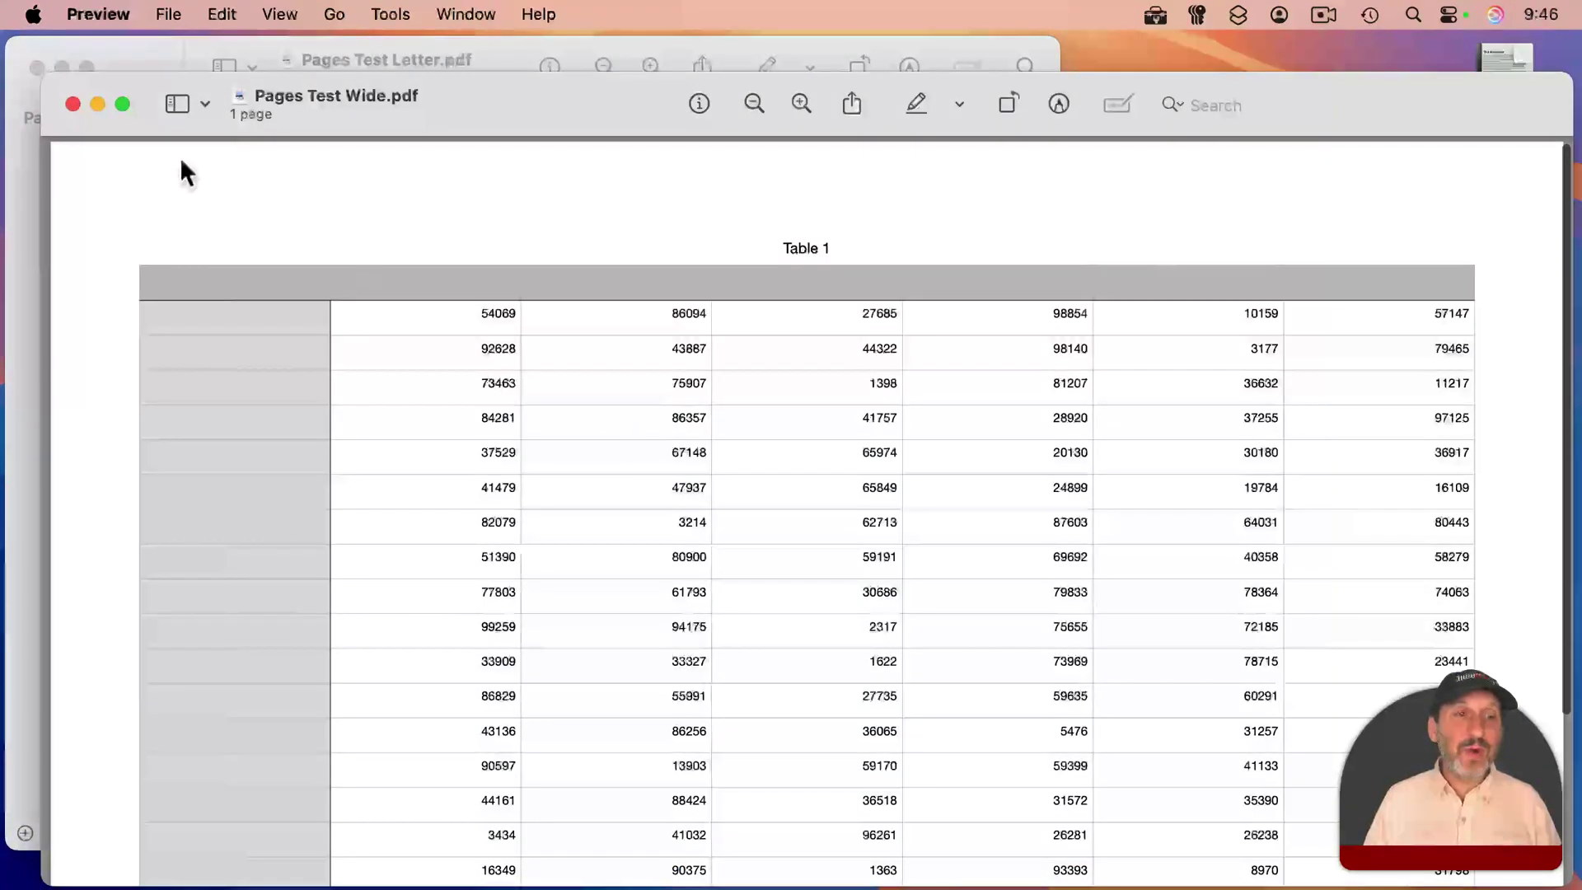
{"action": "left_click", "coordinate": [187, 112]}
{"action": "left_click", "coordinate": [209, 183]}
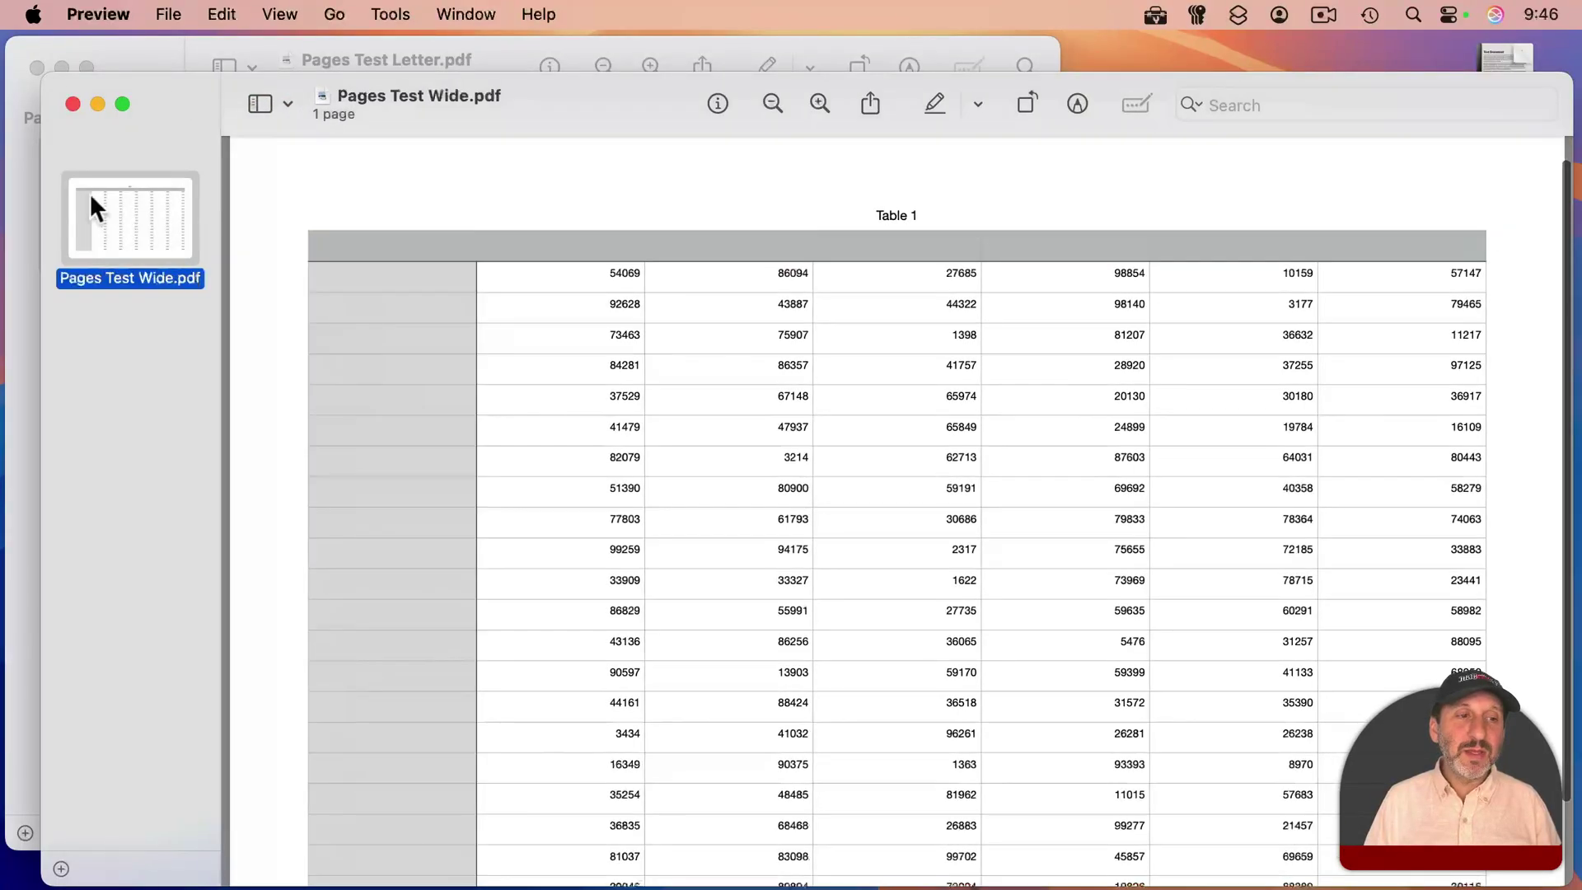
Close the wide PDF and insert Pages Test Wide.pdf after page 3 of the letter PDF.
{"action": "left_click", "coordinate": [73, 105]}
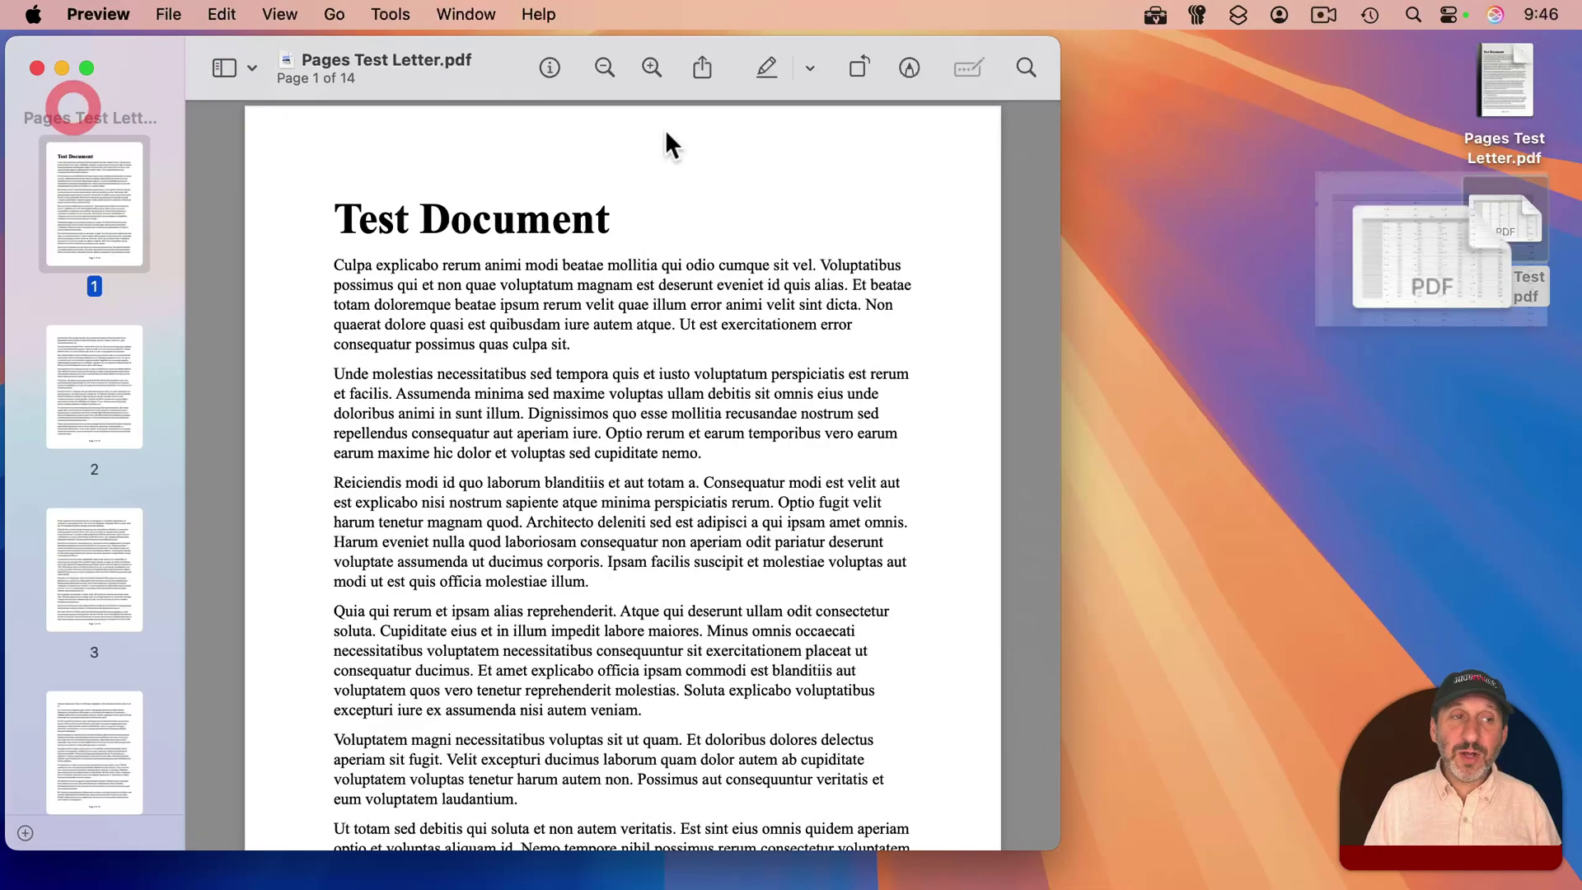
{"action": "left_click_drag", "start_coordinate": [1495, 223], "coordinate": [77, 604]}
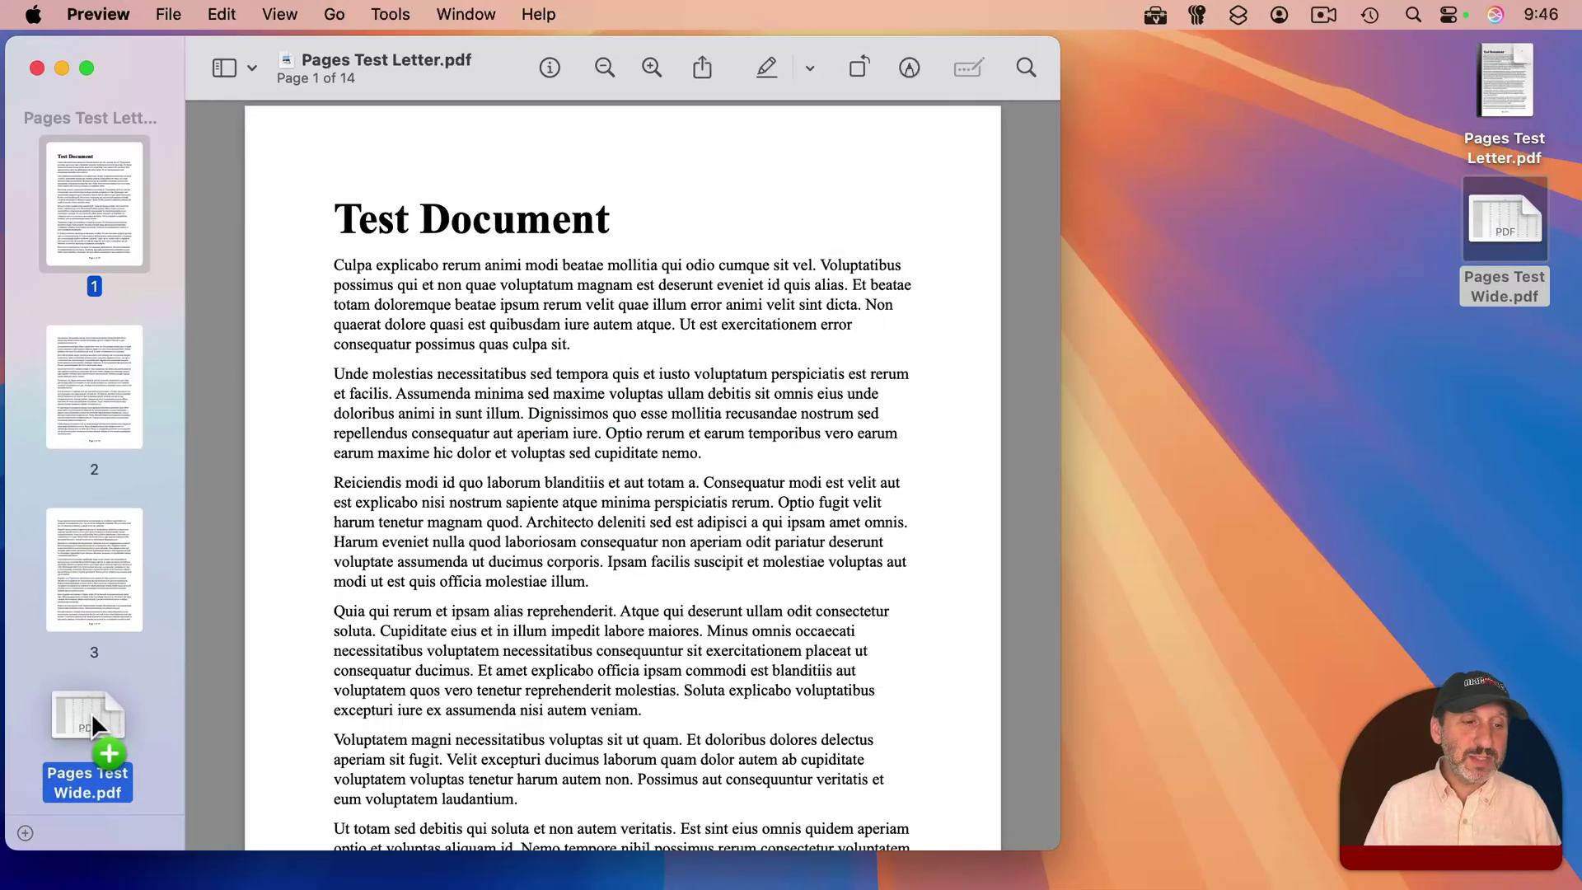
{"action": "left_click_drag", "start_coordinate": [77, 595], "coordinate": [95, 703]}
{"action": "scroll", "coordinate": [104, 647], "scroll_direction": "down", "scroll_amount": 5}
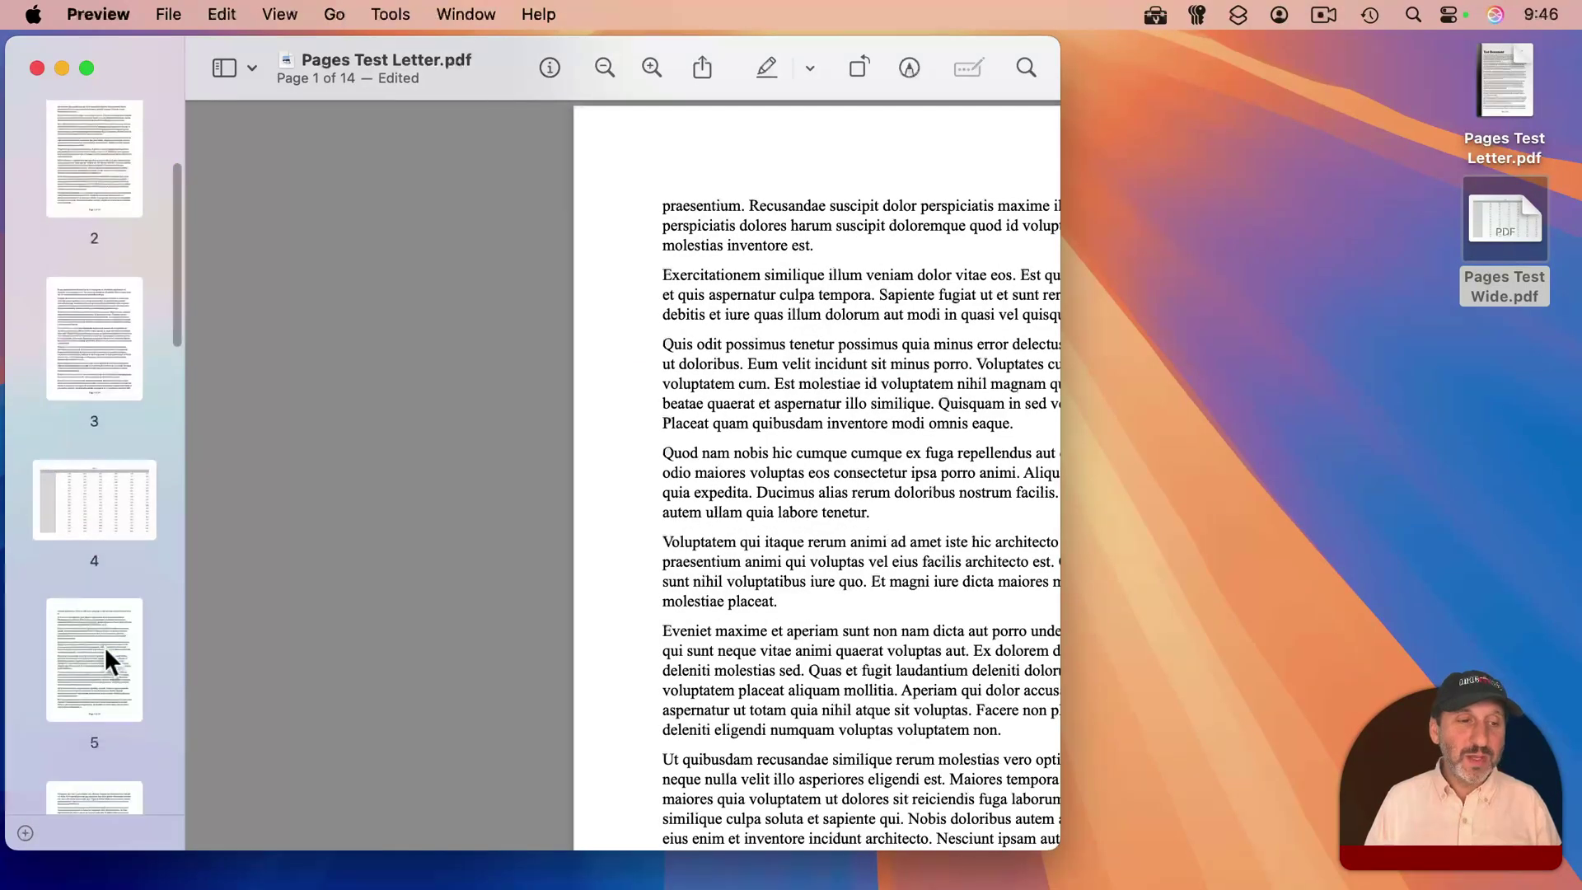
Check page 3 and the new wide table page 4, zoomed out to see it whole.
{"action": "left_click", "coordinate": [97, 350]}
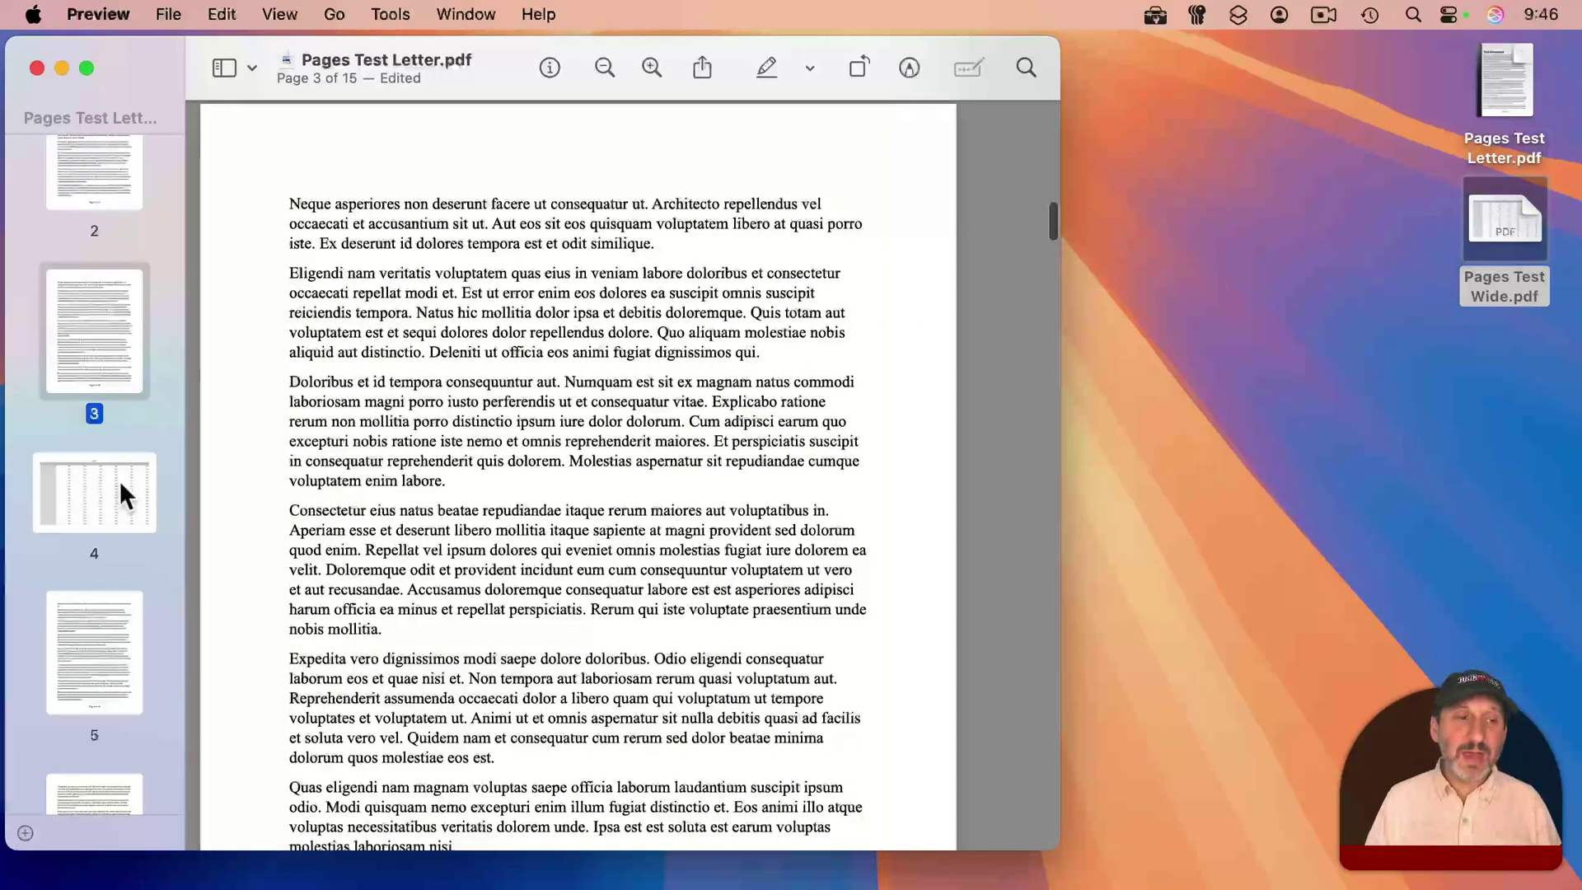
{"action": "left_click", "coordinate": [120, 487]}
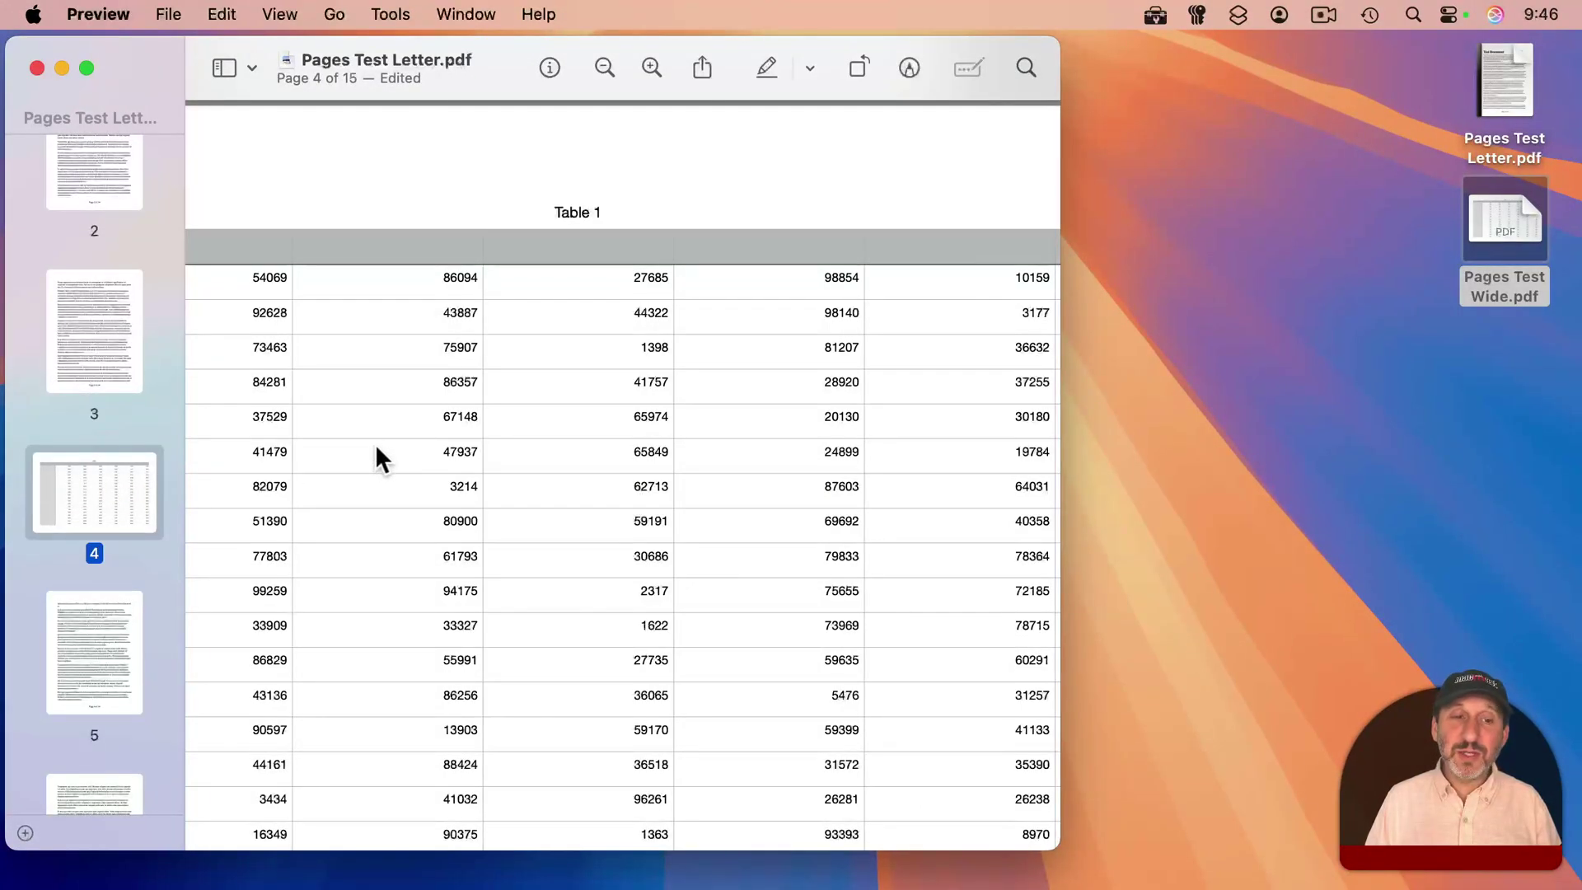
{"action": "key", "text": "super+minus"}
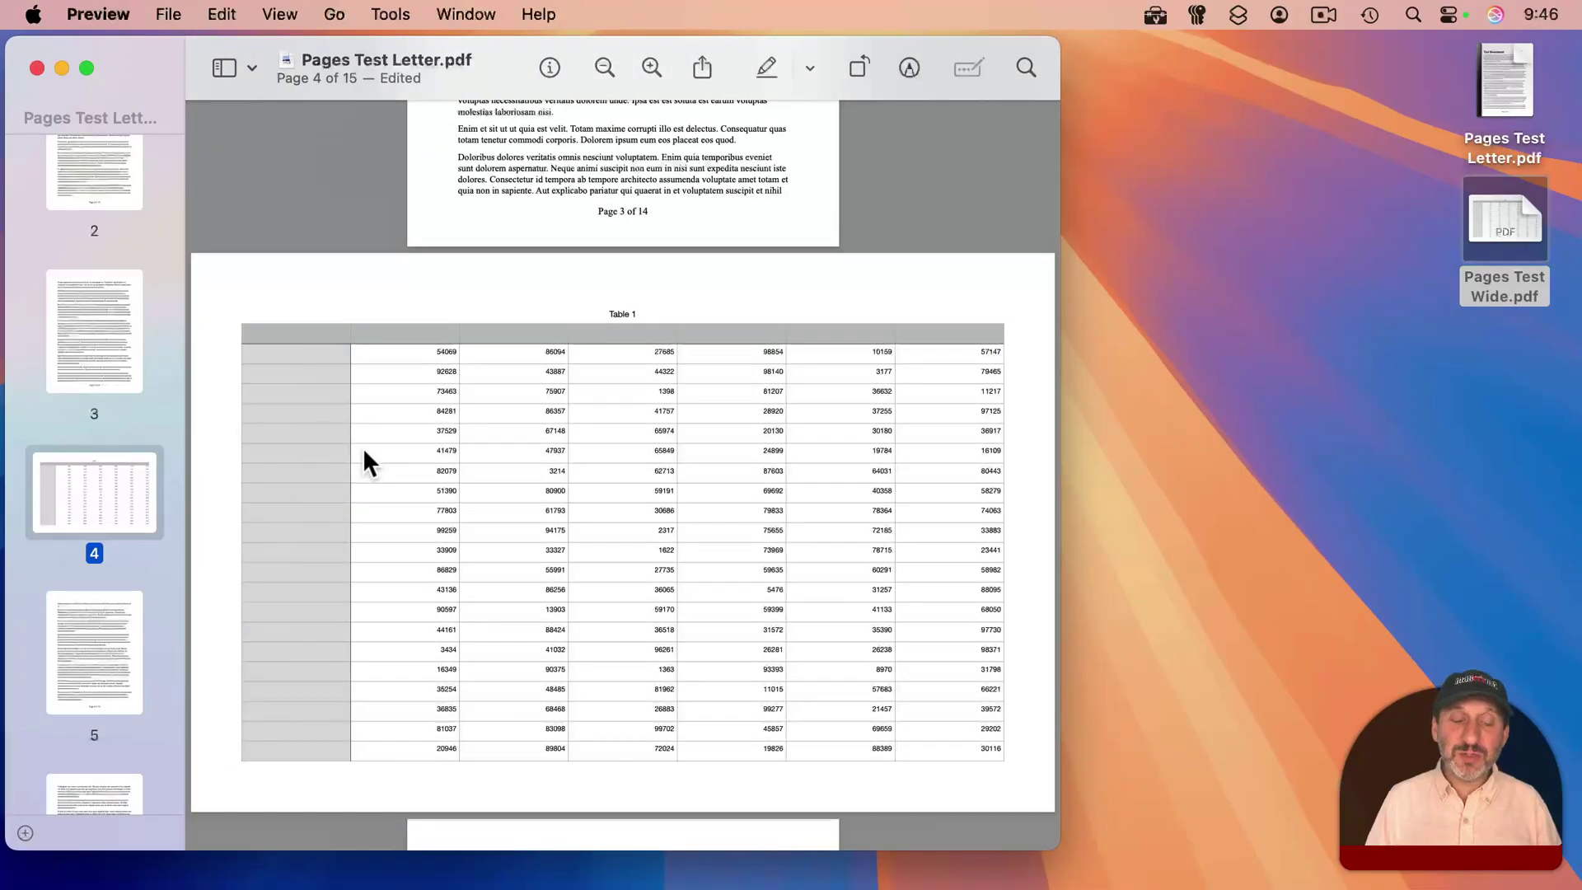
{"action": "scroll", "coordinate": [363, 448], "scroll_direction": "down", "scroll_amount": 10}
{"action": "scroll", "coordinate": [361, 447], "scroll_direction": "up", "scroll_amount": 8}
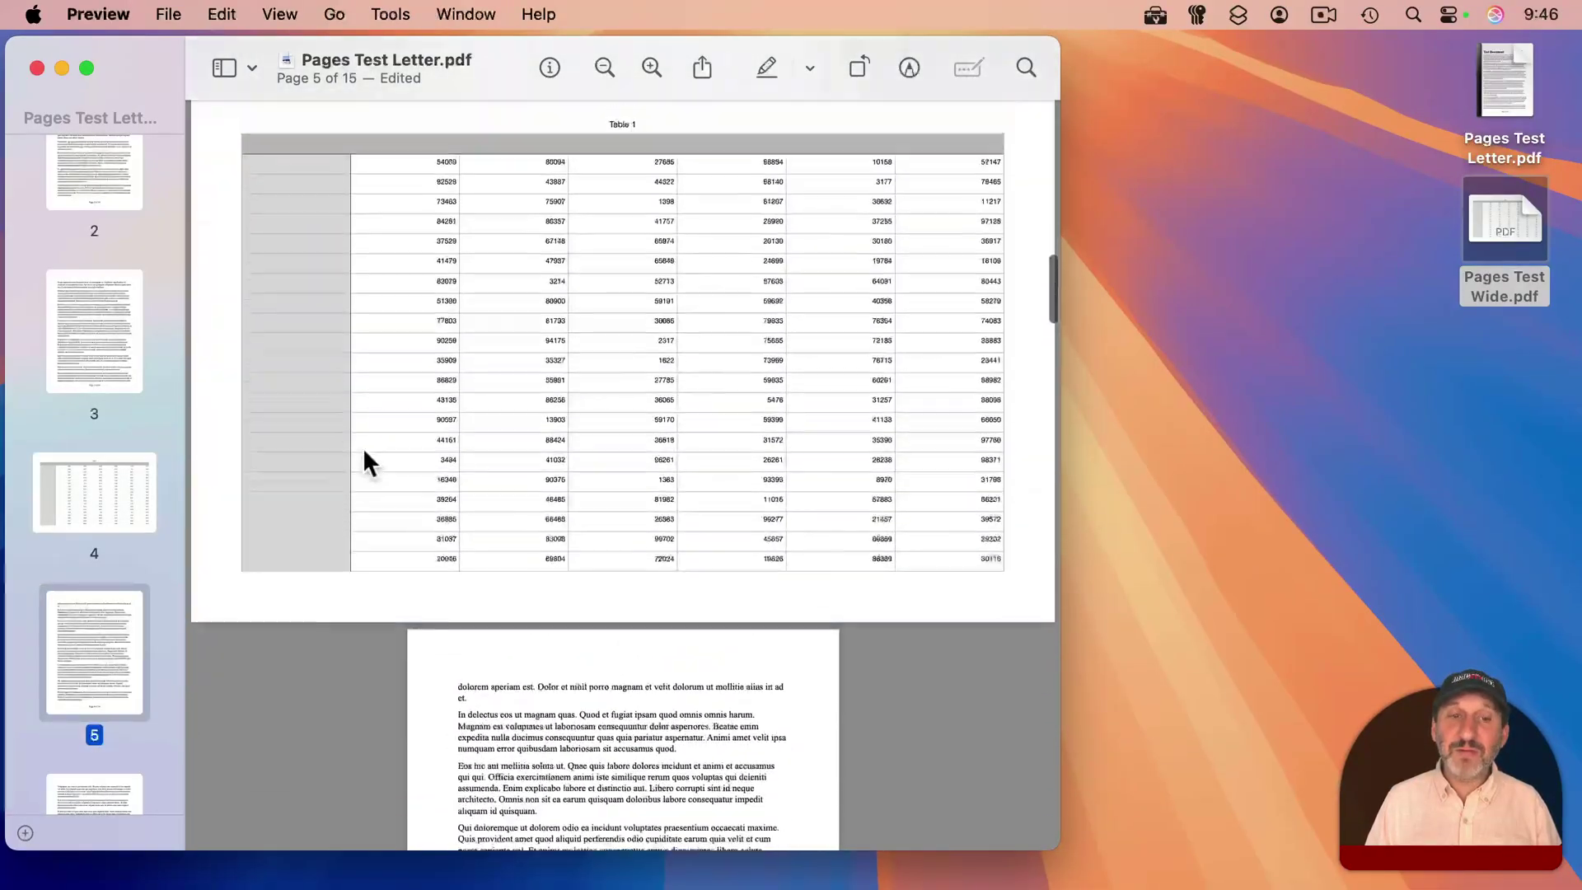
{"action": "scroll", "coordinate": [363, 462], "scroll_direction": "up", "scroll_amount": 3}
{"action": "key", "text": "super+s"}
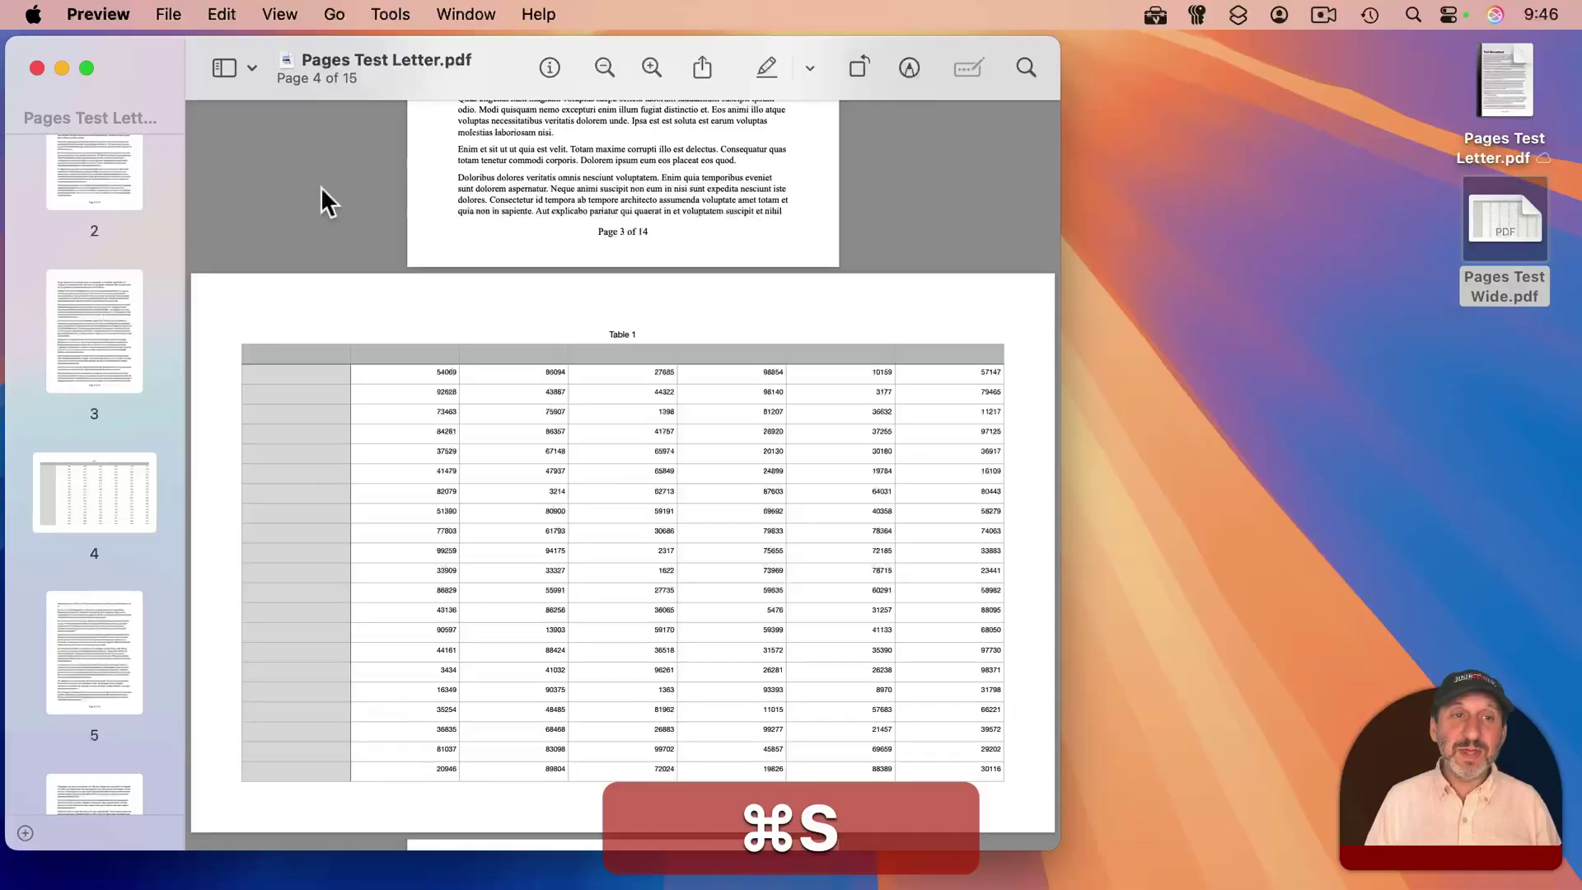
{"action": "left_click", "coordinate": [37, 69]}
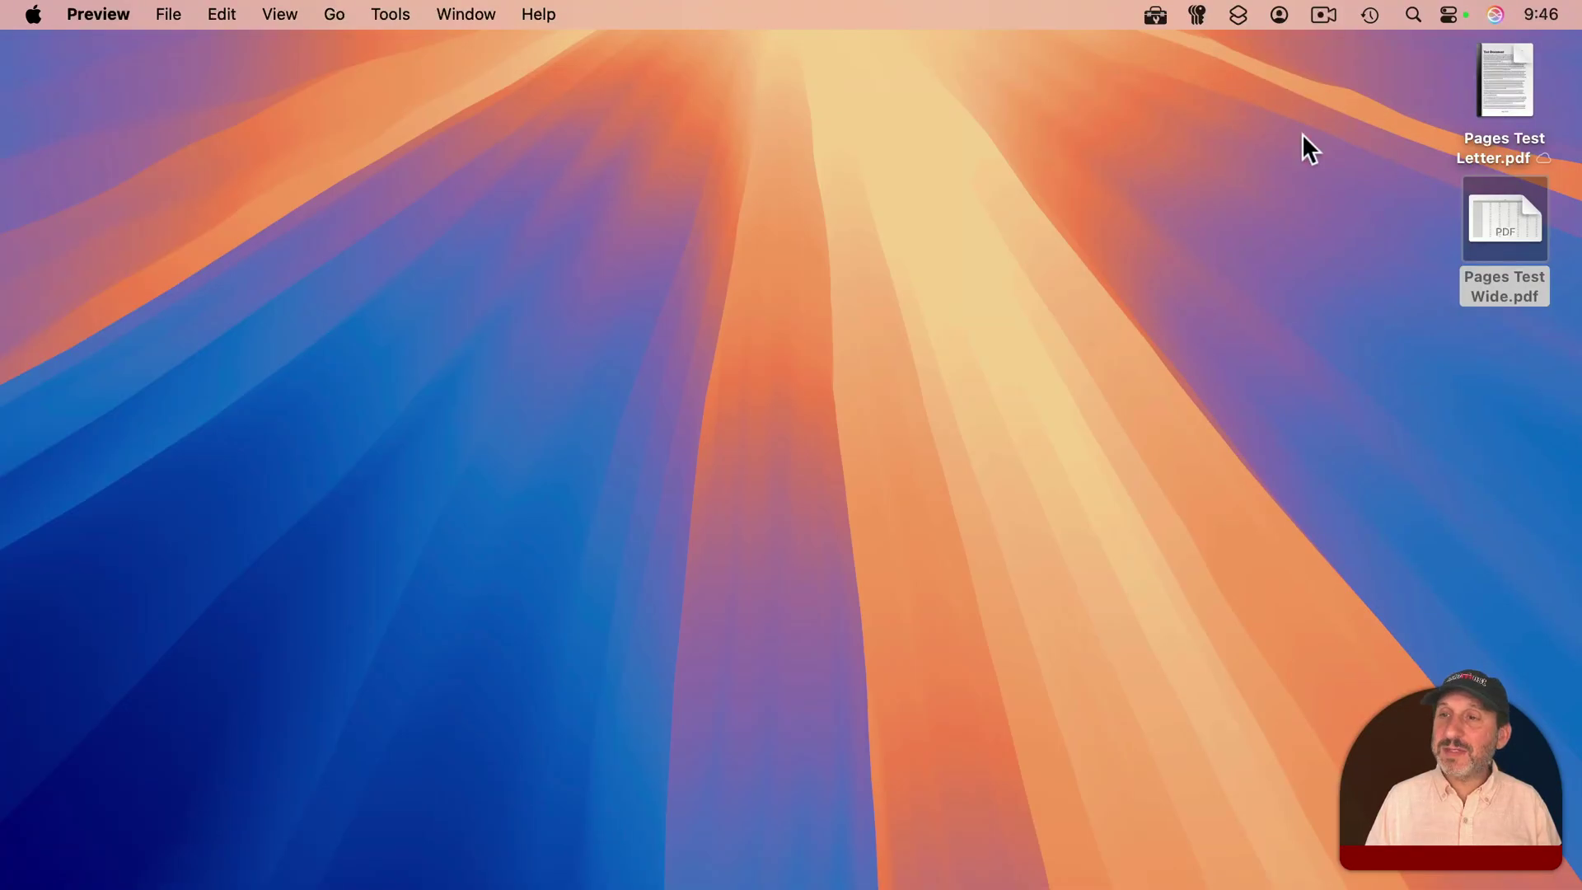
{"action": "left_click", "coordinate": [1305, 133]}
{"action": "double_click", "coordinate": [1516, 71]}
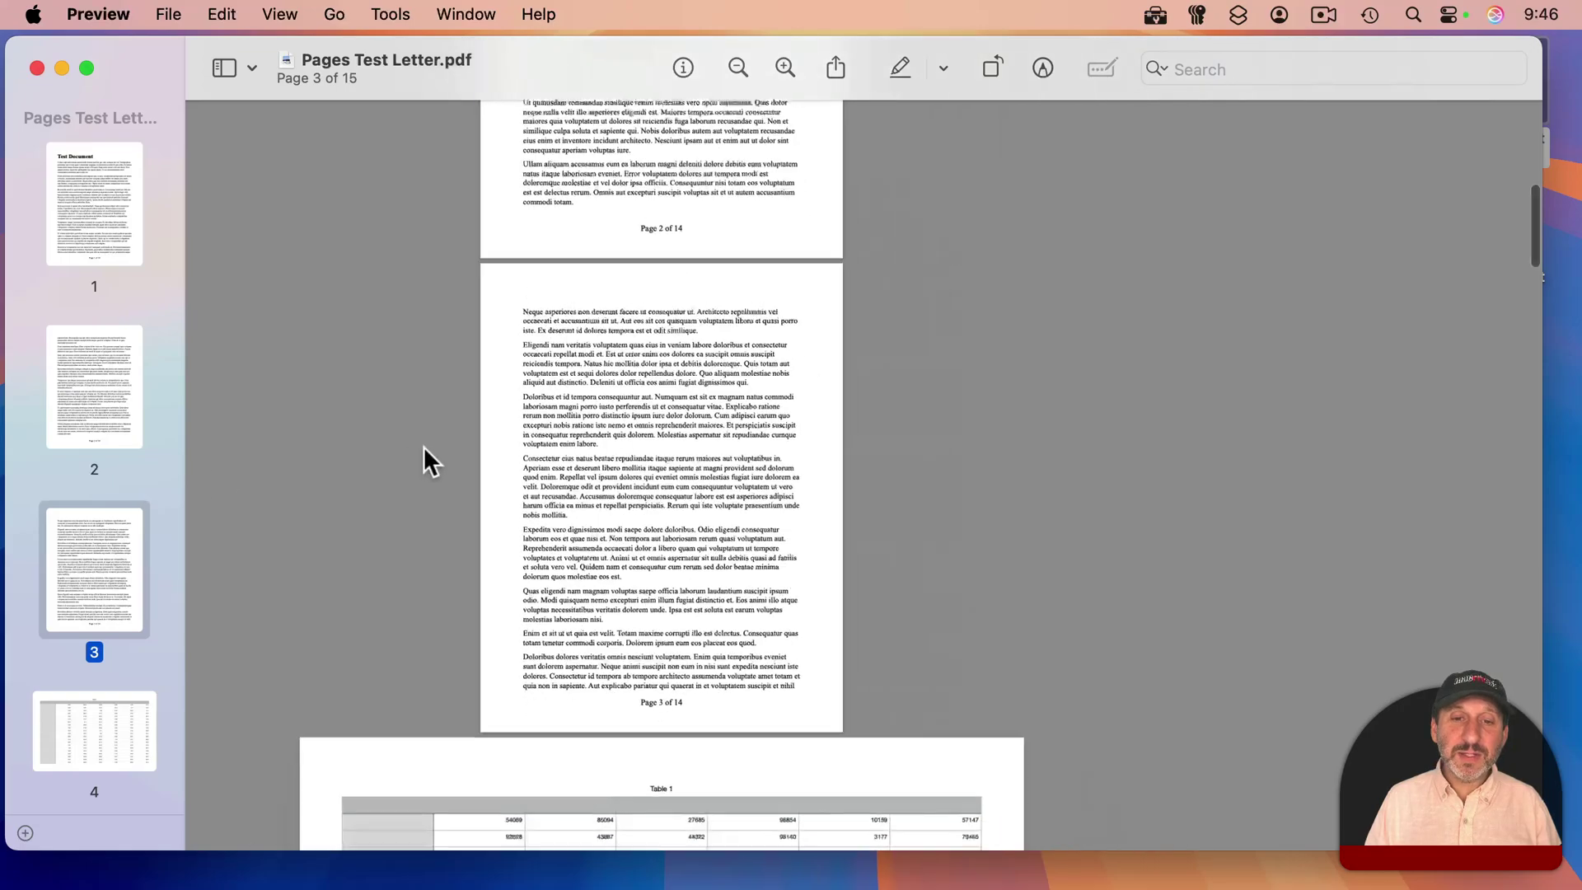
{"action": "scroll", "coordinate": [424, 447], "scroll_direction": "down", "scroll_amount": 5}
{"action": "scroll", "coordinate": [423, 446], "scroll_direction": "down", "scroll_amount": 4}
{"action": "scroll", "coordinate": [423, 447], "scroll_direction": "up", "scroll_amount": 3}
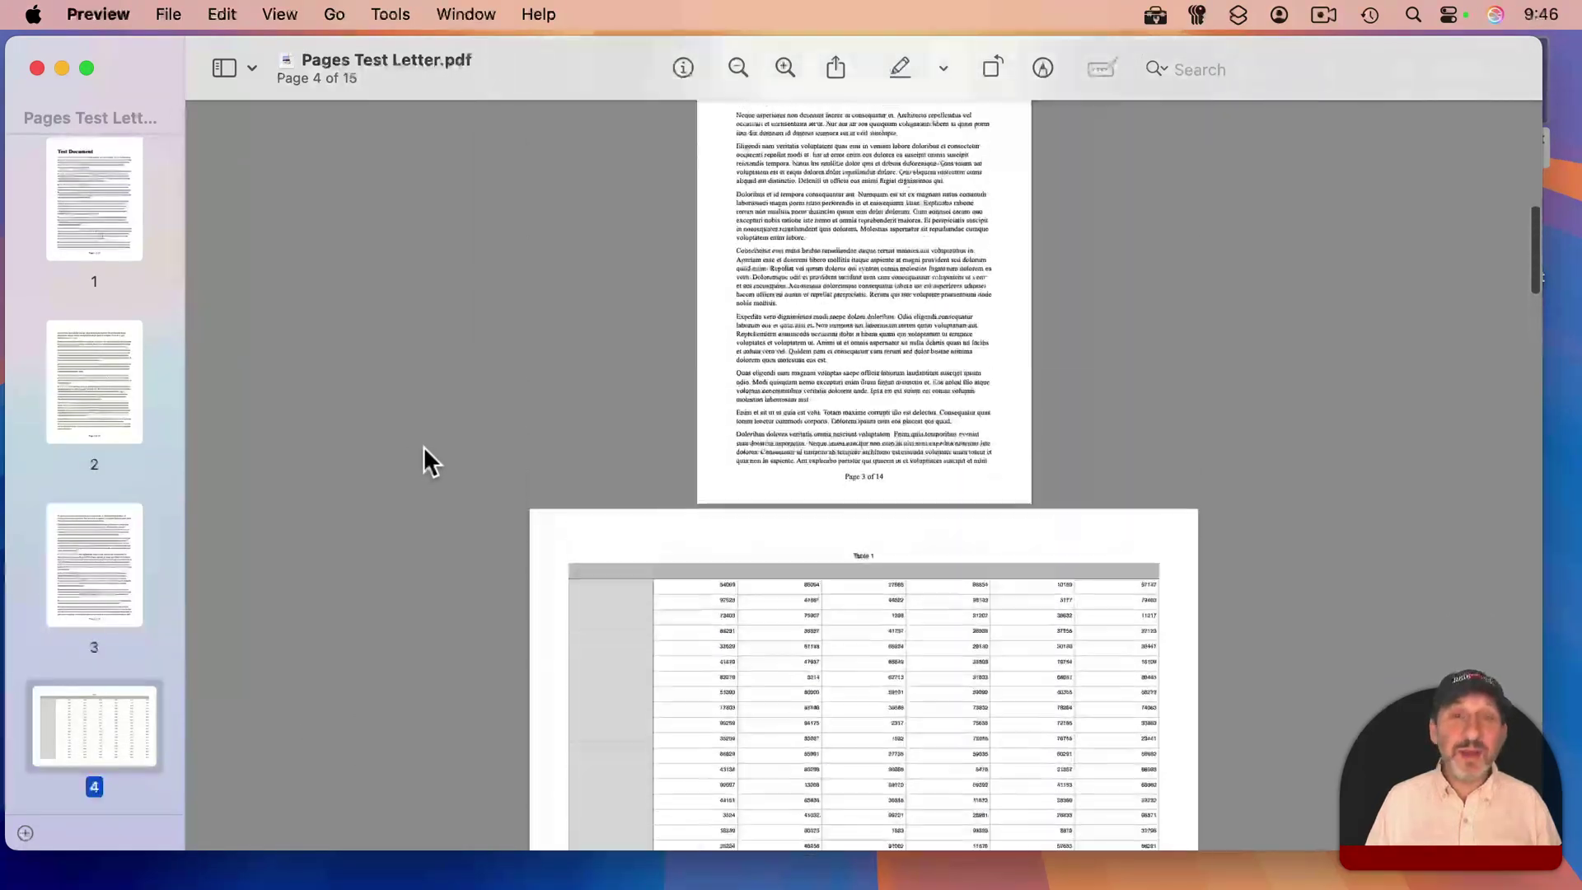
{"action": "scroll", "coordinate": [424, 446], "scroll_direction": "up", "scroll_amount": 3}
{"action": "scroll", "coordinate": [424, 447], "scroll_direction": "up", "scroll_amount": 2}
{"action": "scroll", "coordinate": [424, 446], "scroll_direction": "up", "scroll_amount": 2}
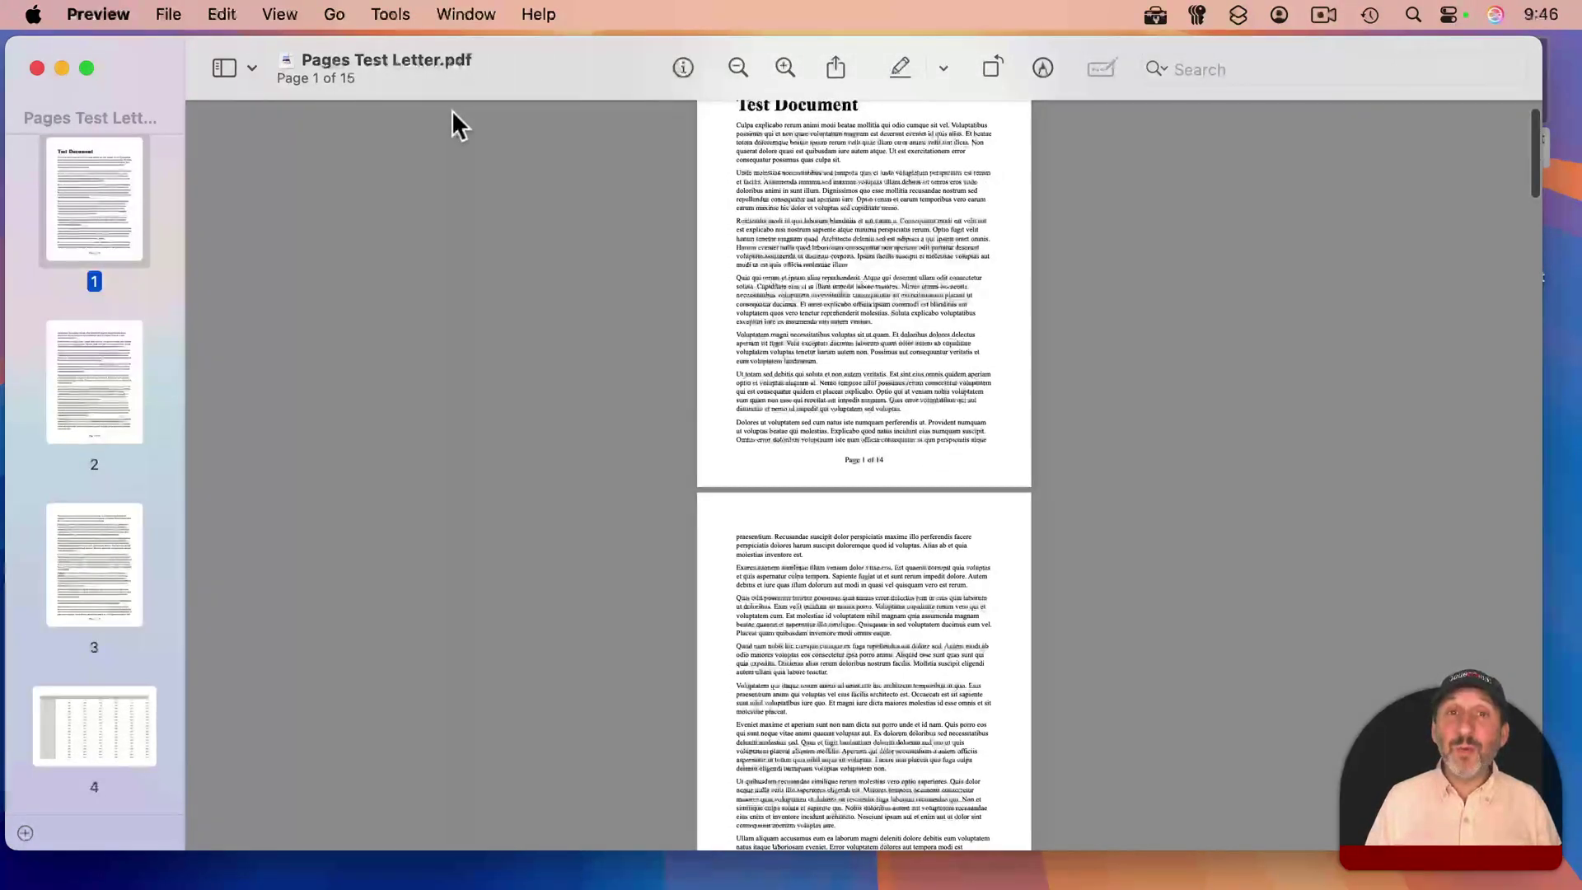